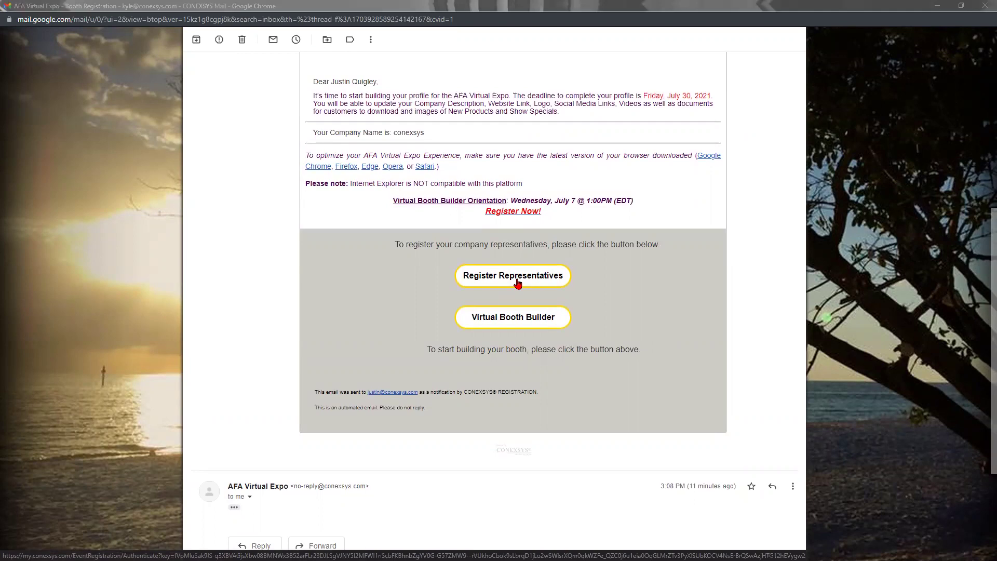
click(516, 280)
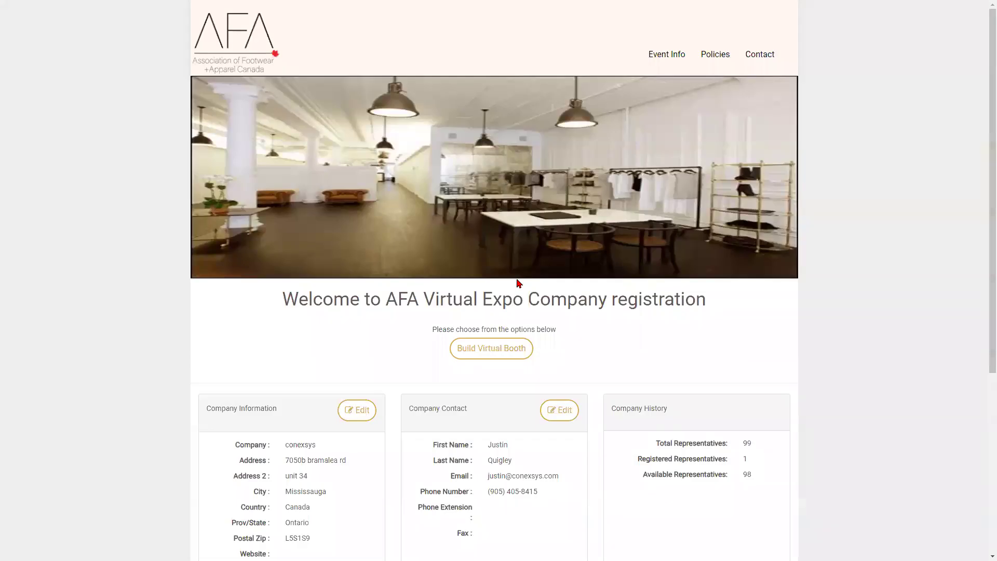
scroll(522, 291, down, 4)
scroll(512, 319, down, 1)
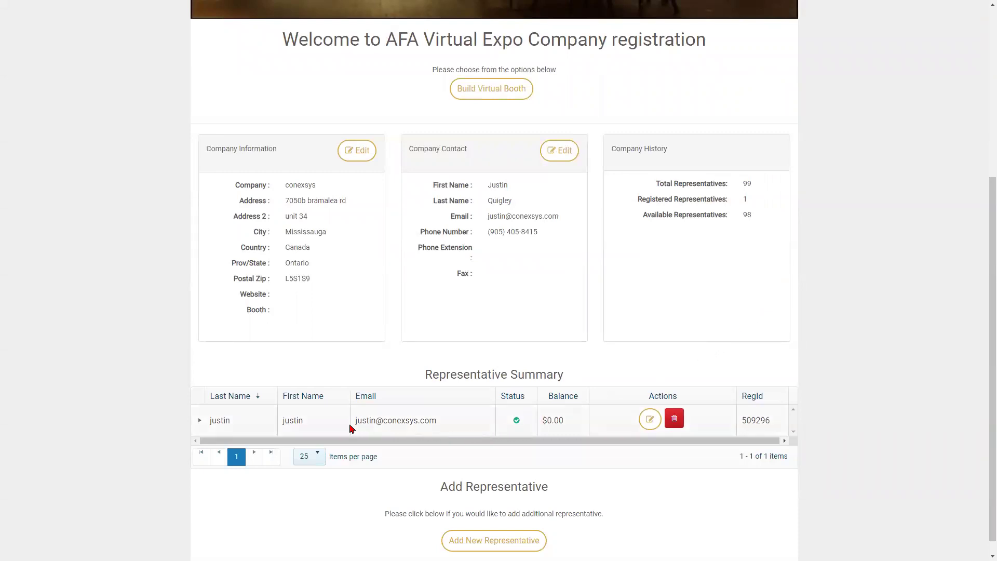
scroll(316, 423, down, 1)
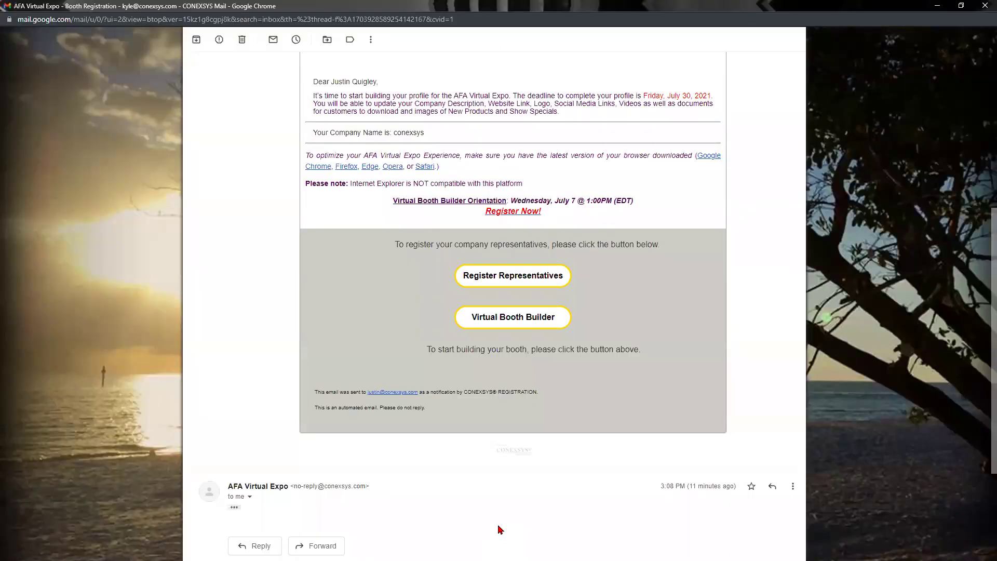
- Follow the email's Virtual Booth Builder link, then choose Build Virtual Booth on the registration page
scroll(554, 504, up, 2)
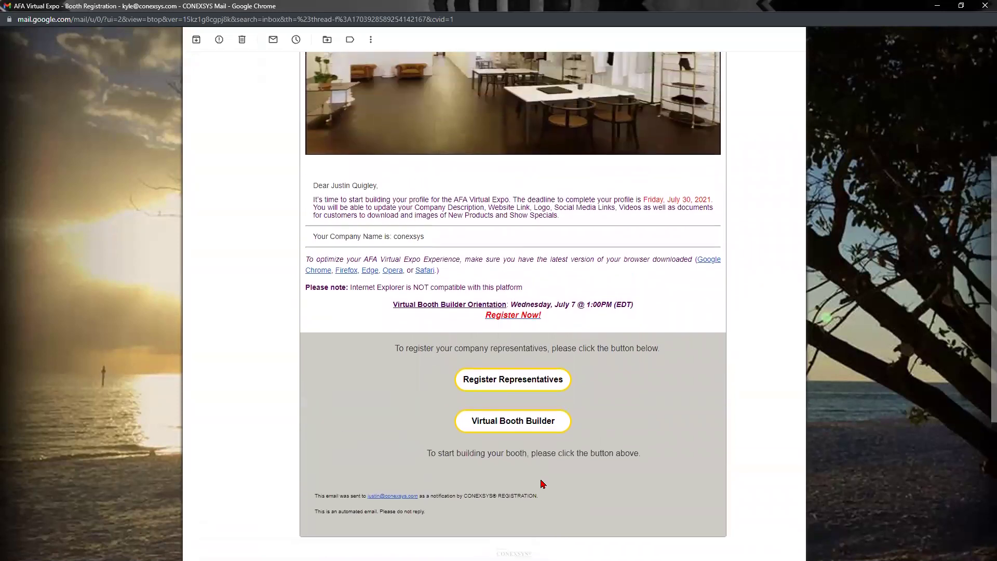
click(513, 433)
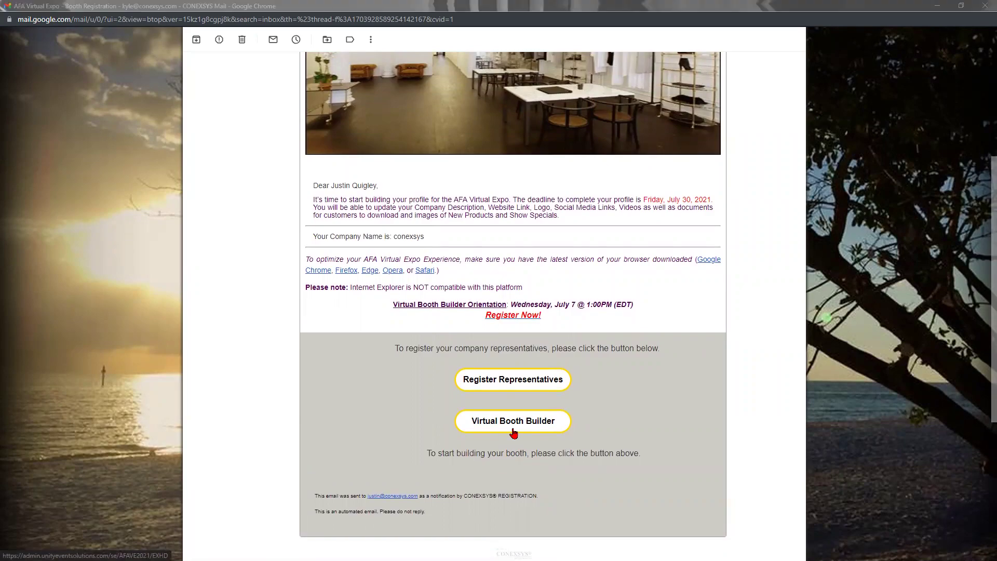
scroll(514, 434, up, 5)
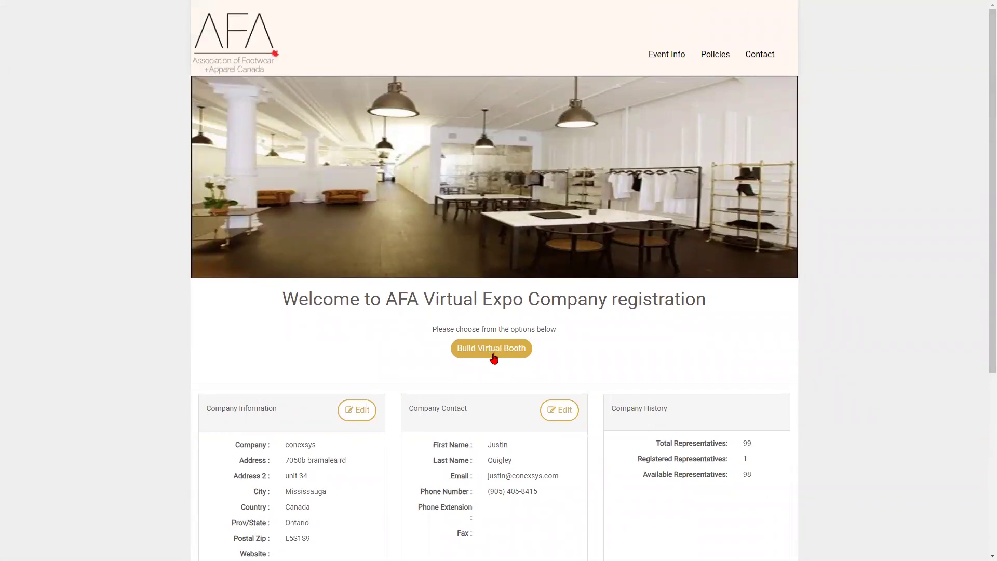
click(502, 355)
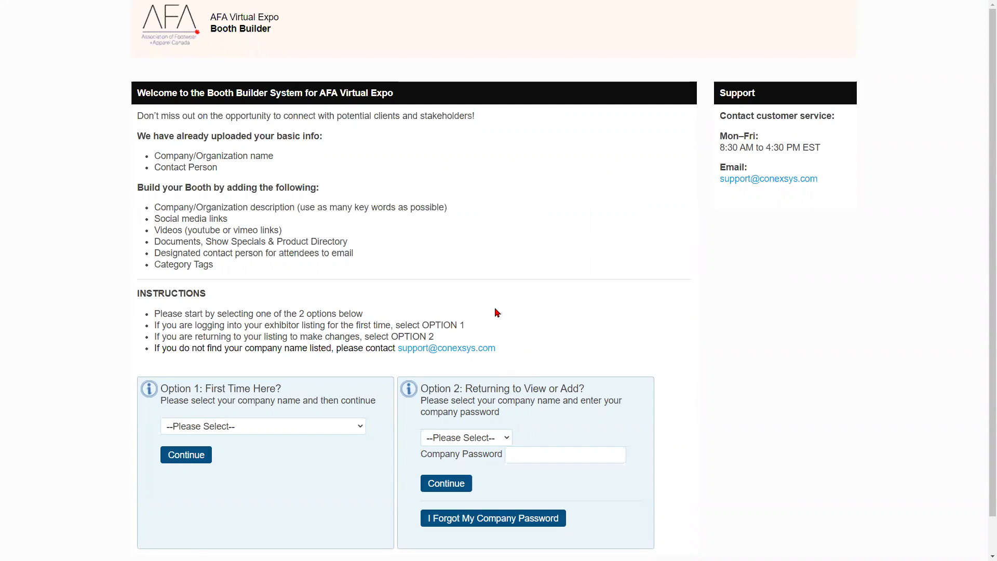
- Select Conexsys as a first-time company under Option 1 and continue
scroll(257, 378, down, 1)
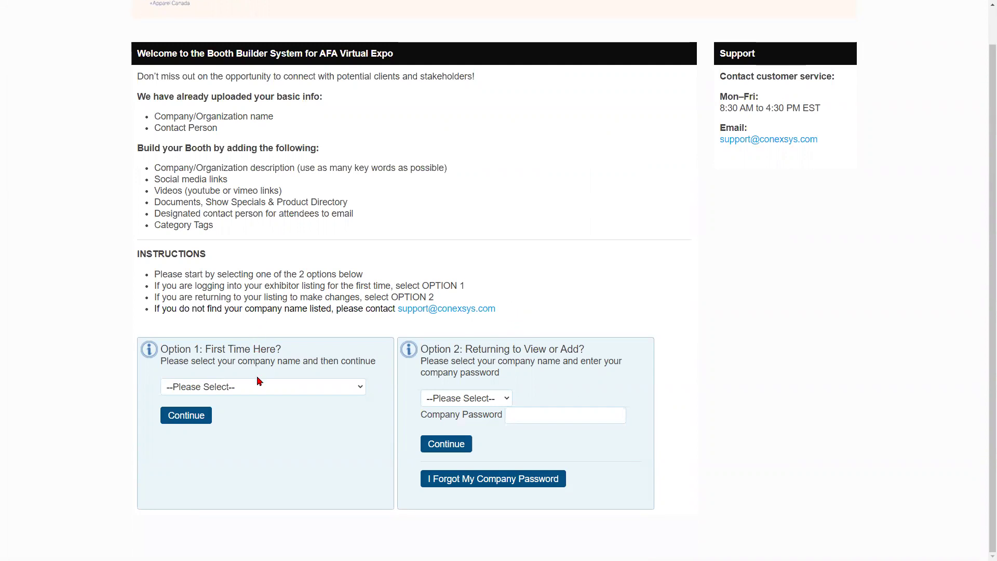
click(266, 392)
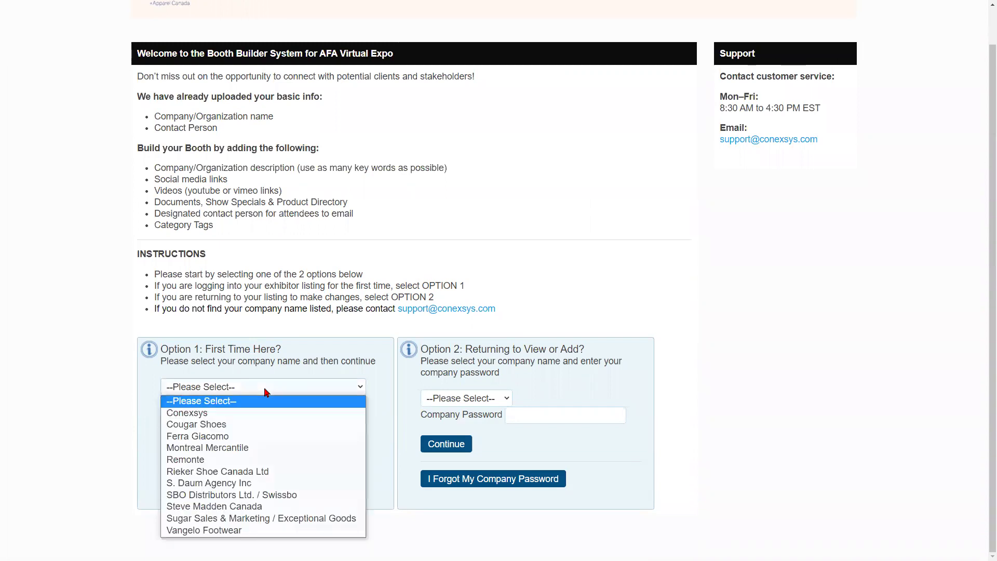
click(259, 418)
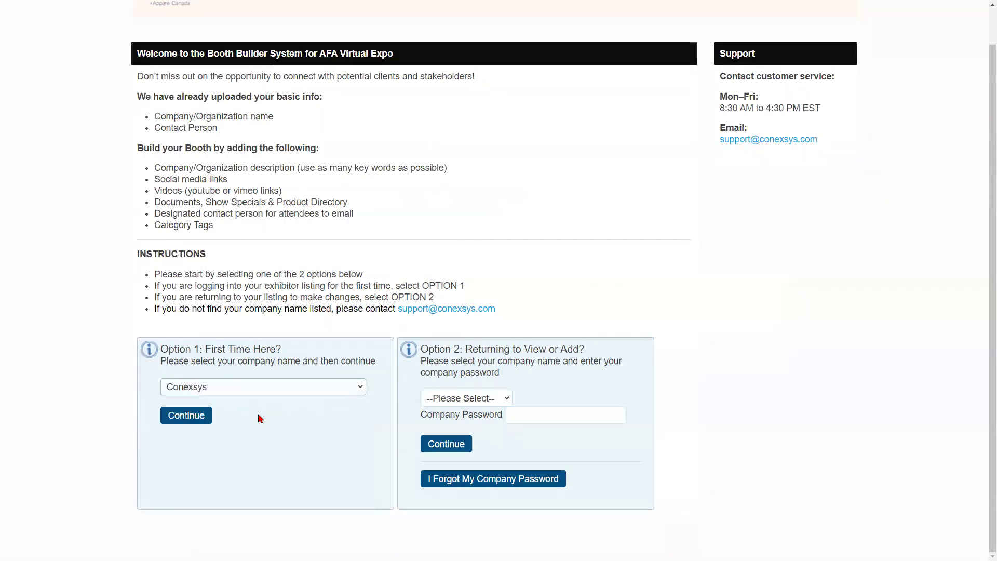
click(508, 399)
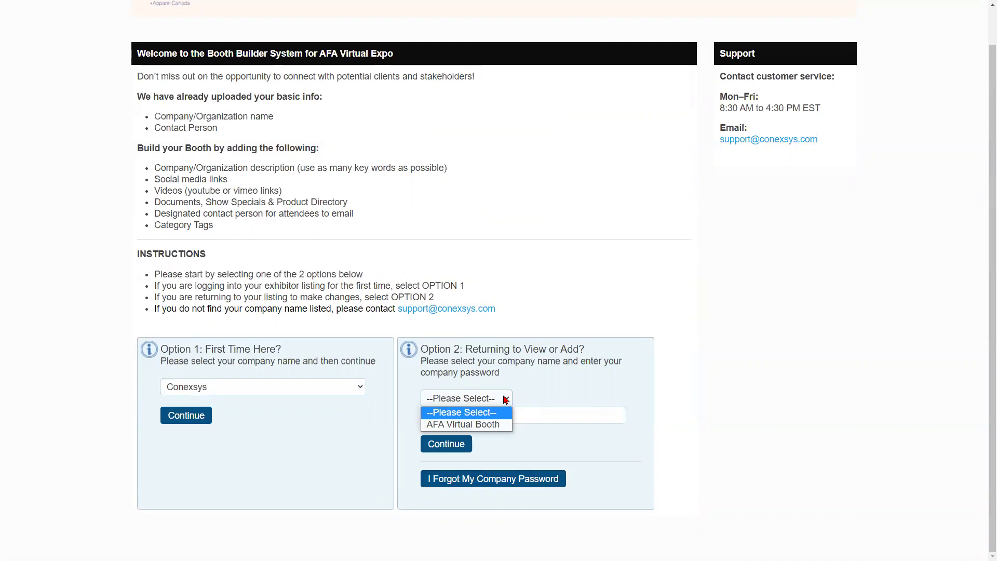
click(507, 399)
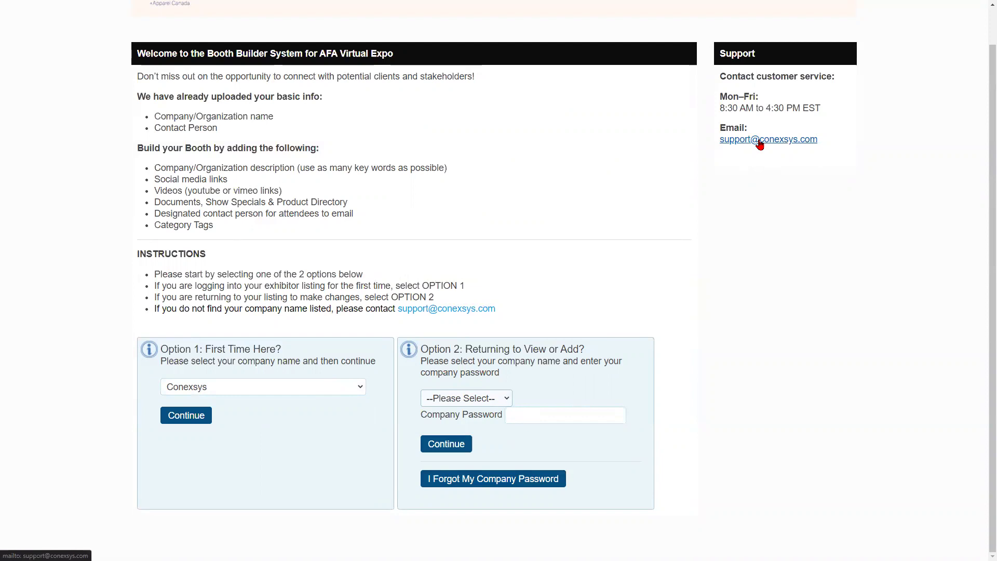
click(191, 419)
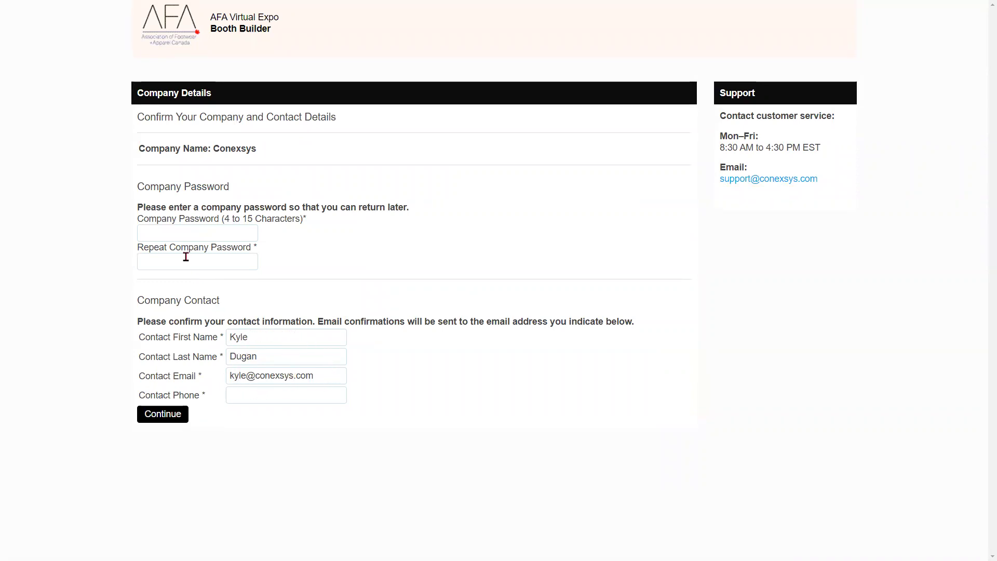
- Enter and confirm the company password, fill in the contact phone, and submit the details
click(185, 238)
key(Tab)
click(176, 419)
click(272, 433)
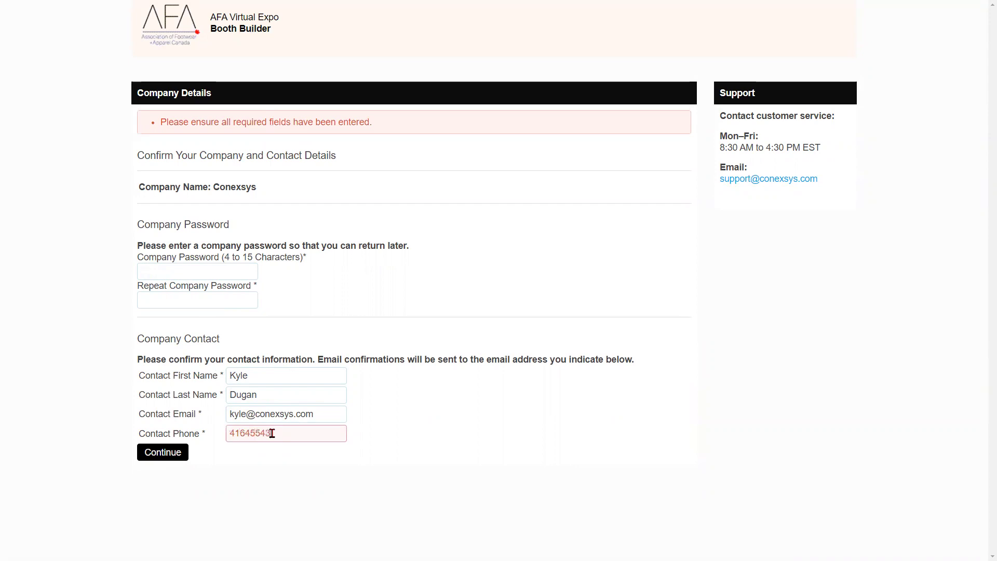
click(184, 274)
text(••••)
key(Tab)
text(••)
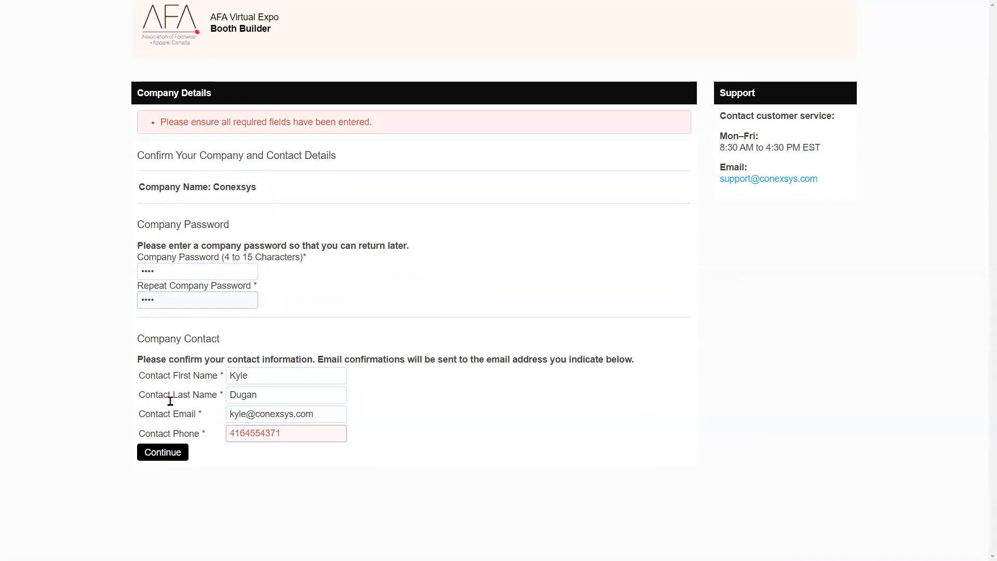
click(162, 457)
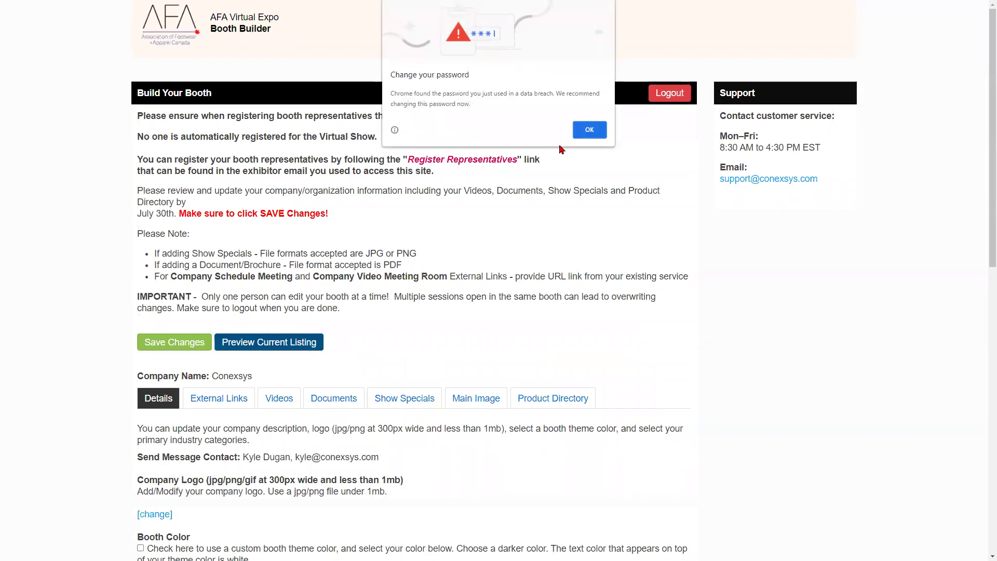
- Dismiss Chrome's password breach warning and read the booth instructions and Details section
click(589, 130)
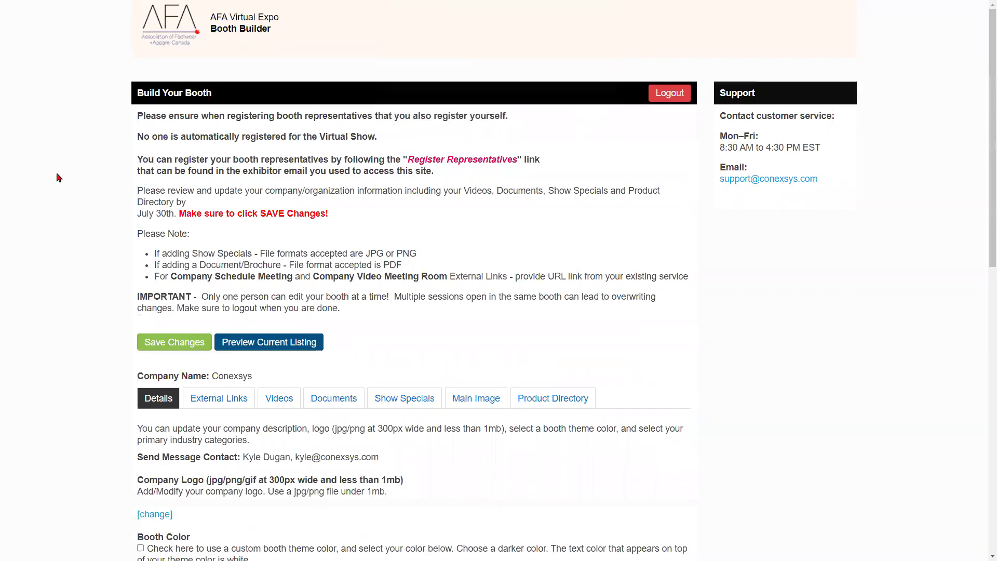
scroll(75, 160, down, 1)
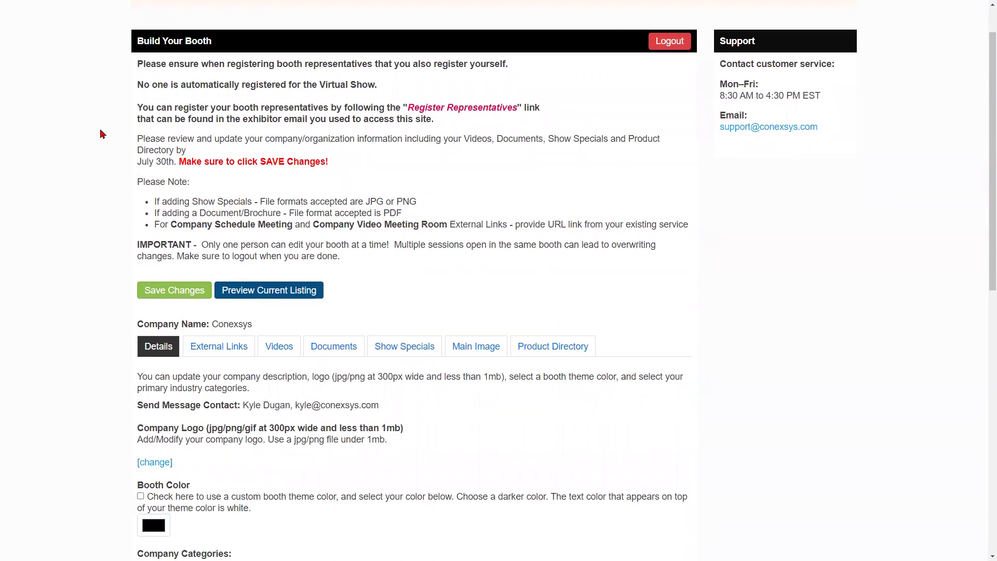
drag(138, 64, 430, 256)
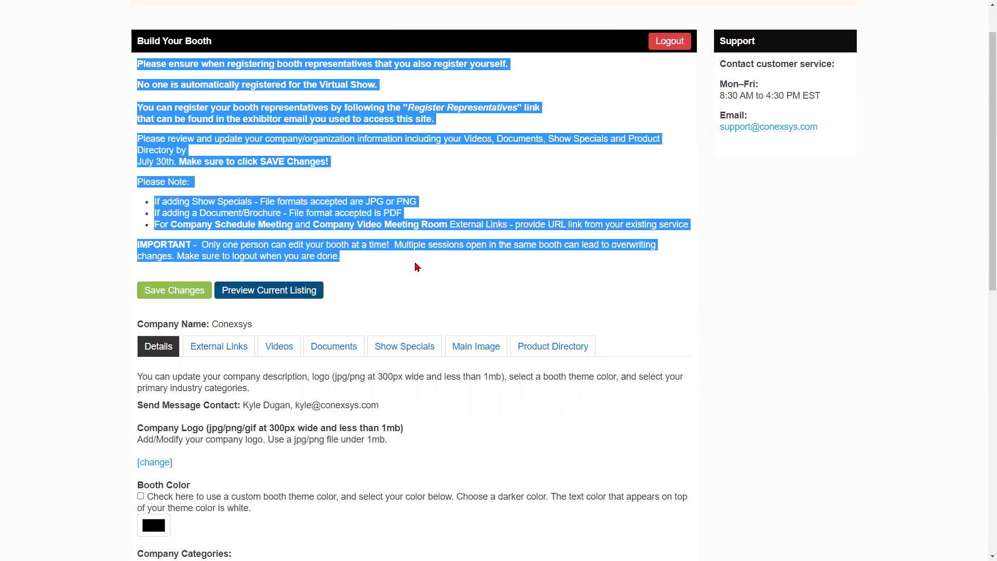
click(402, 270)
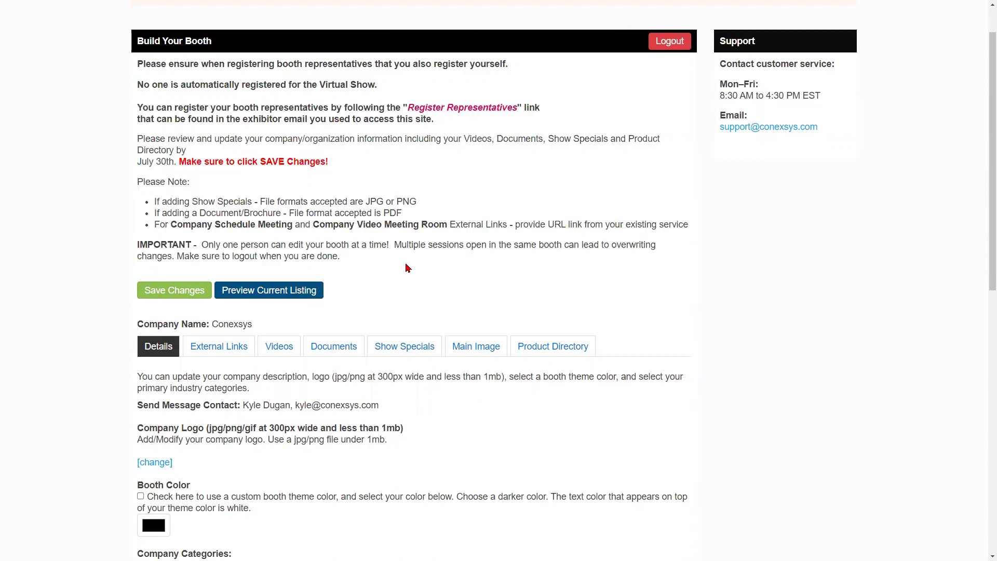
scroll(423, 252, down, 2)
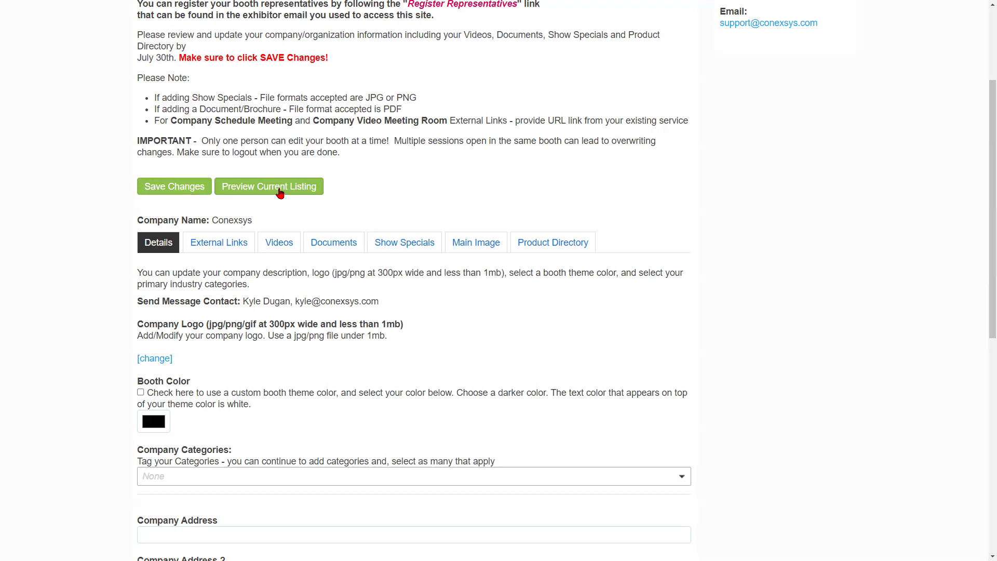
scroll(279, 193, down, 2)
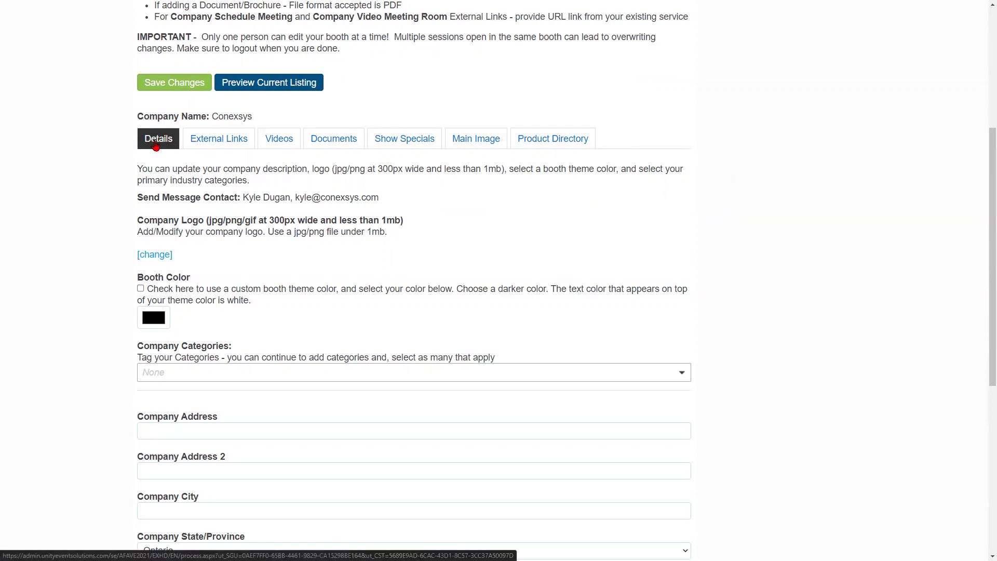
scroll(155, 146, down, 1)
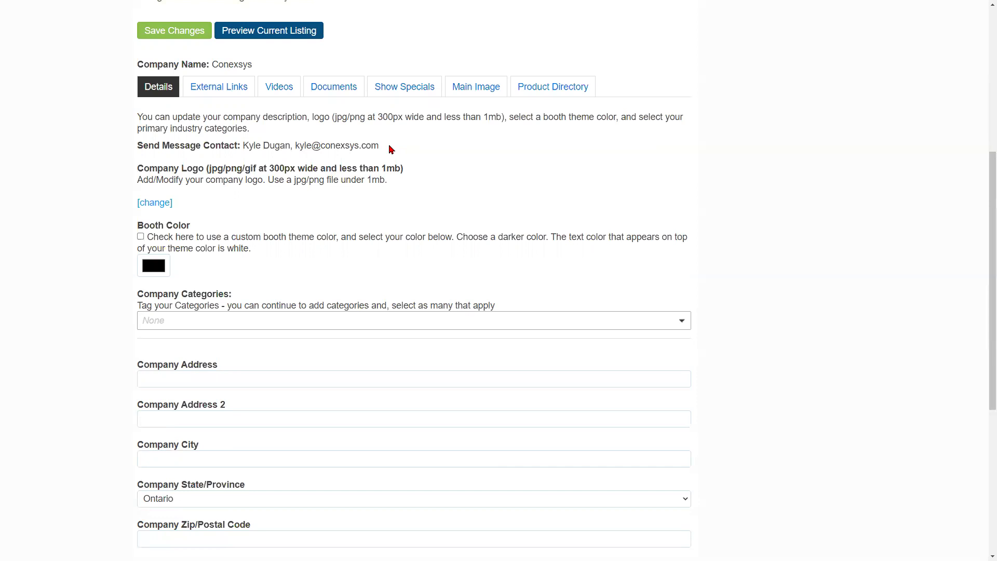
- Upload logo_final.png from the DEMO folder as the company logo and save the booth
click(161, 205)
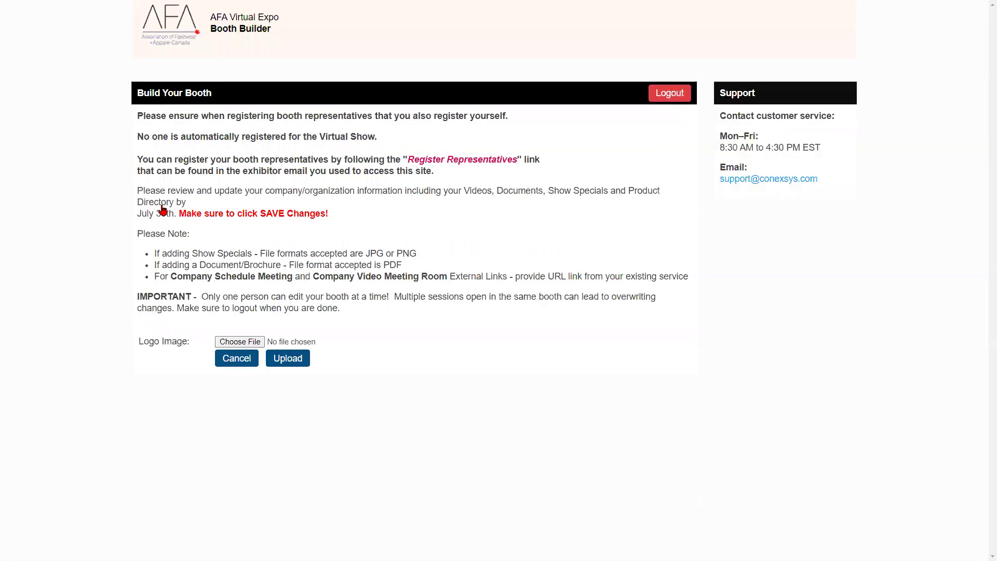
click(233, 343)
click(236, 100)
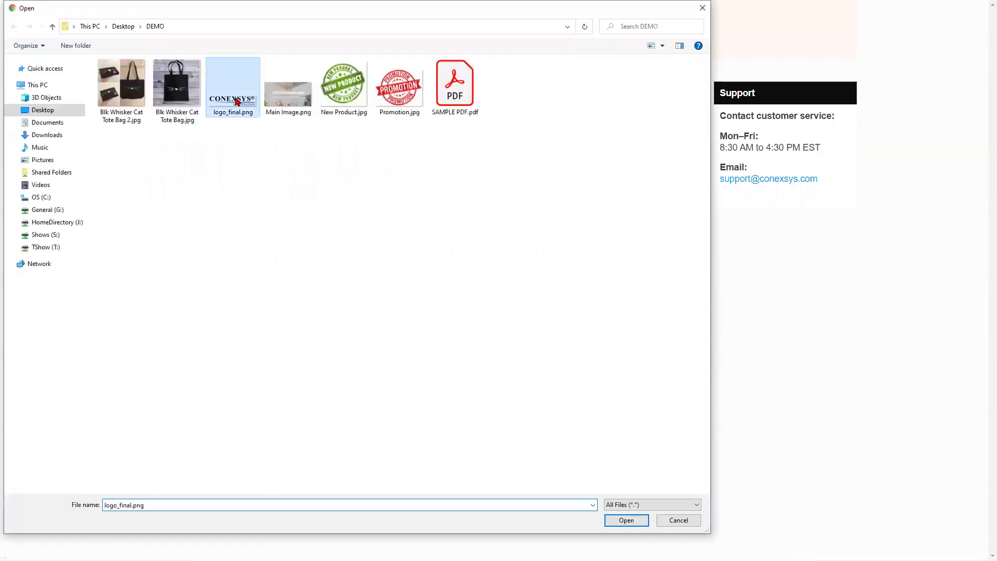
double_click(236, 100)
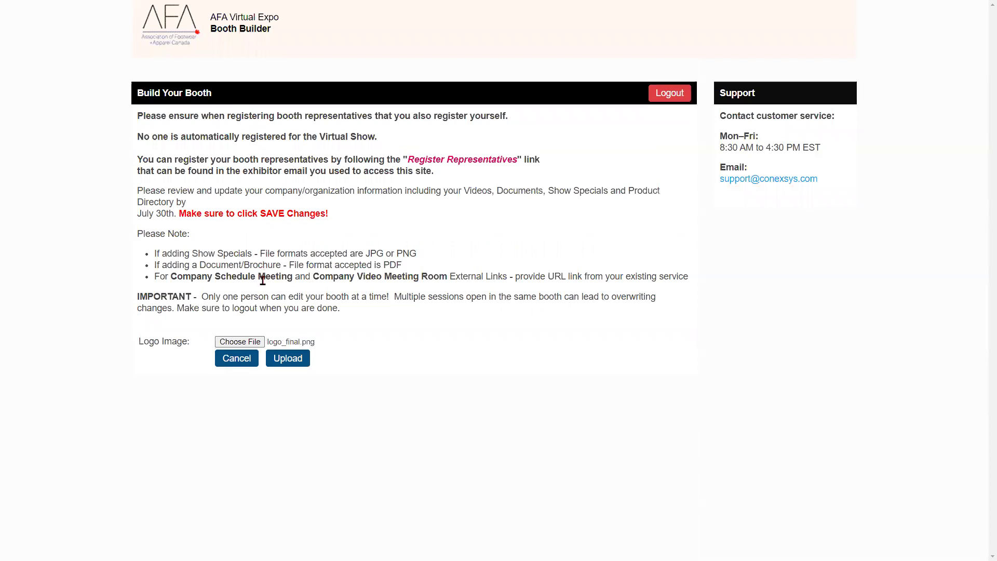
click(288, 358)
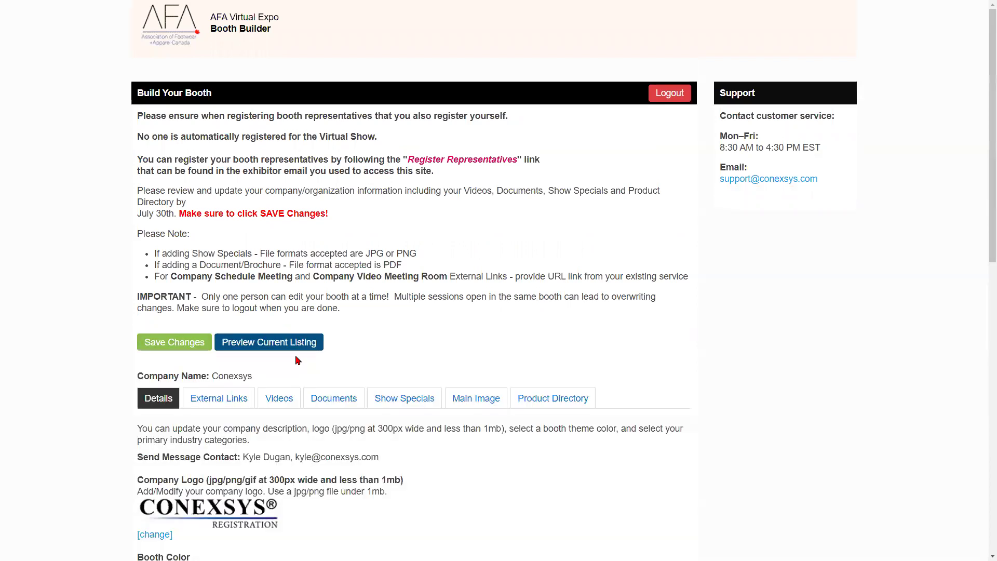
scroll(298, 360, down, 4)
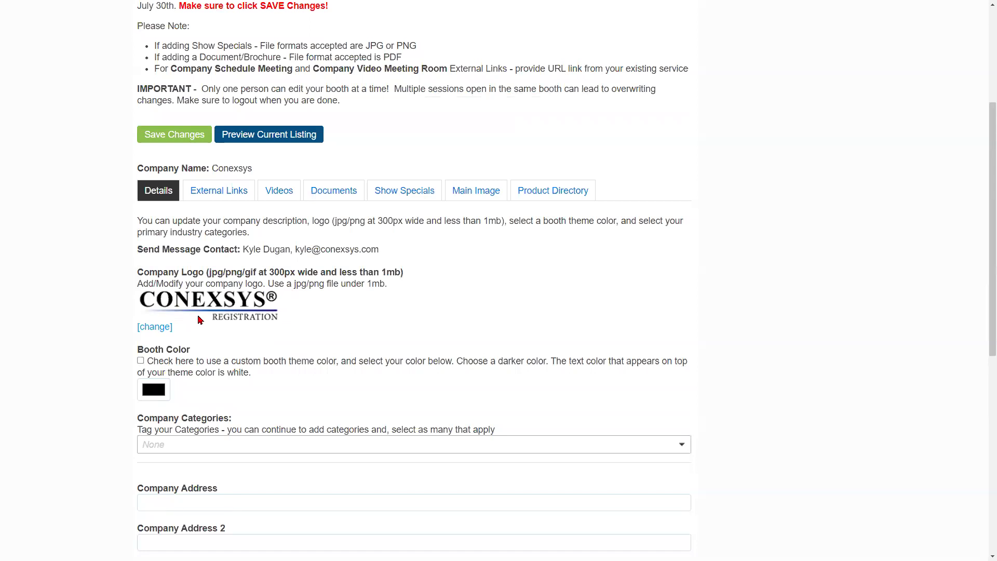
click(175, 136)
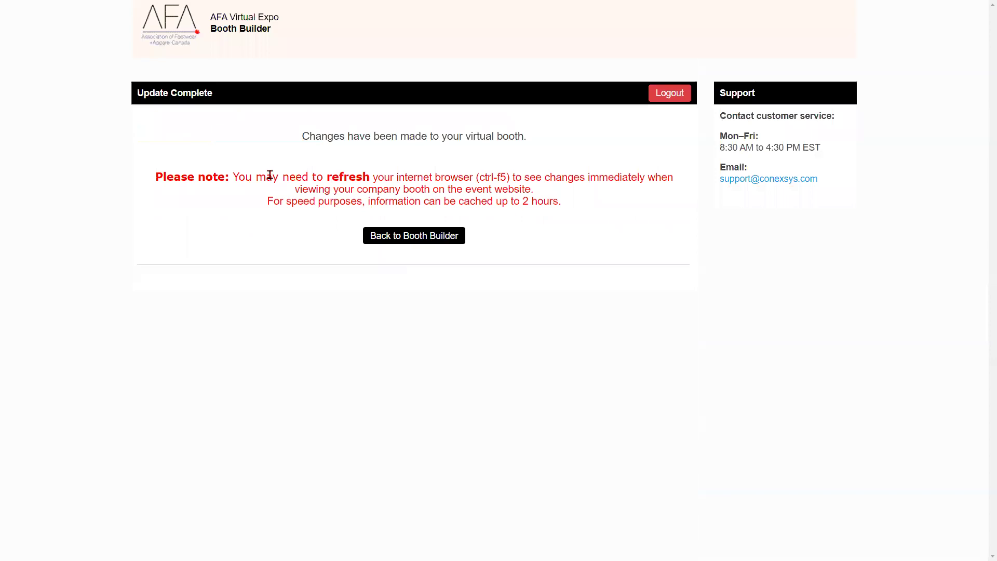
- Go back to Build Your Booth and scroll down to the Booth Color section
click(395, 239)
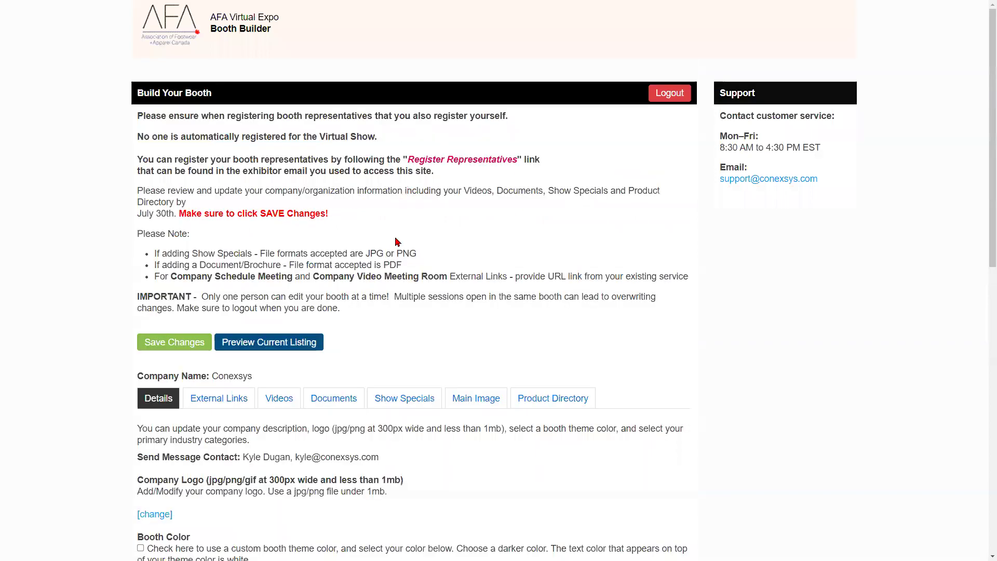
scroll(312, 180, down, 6)
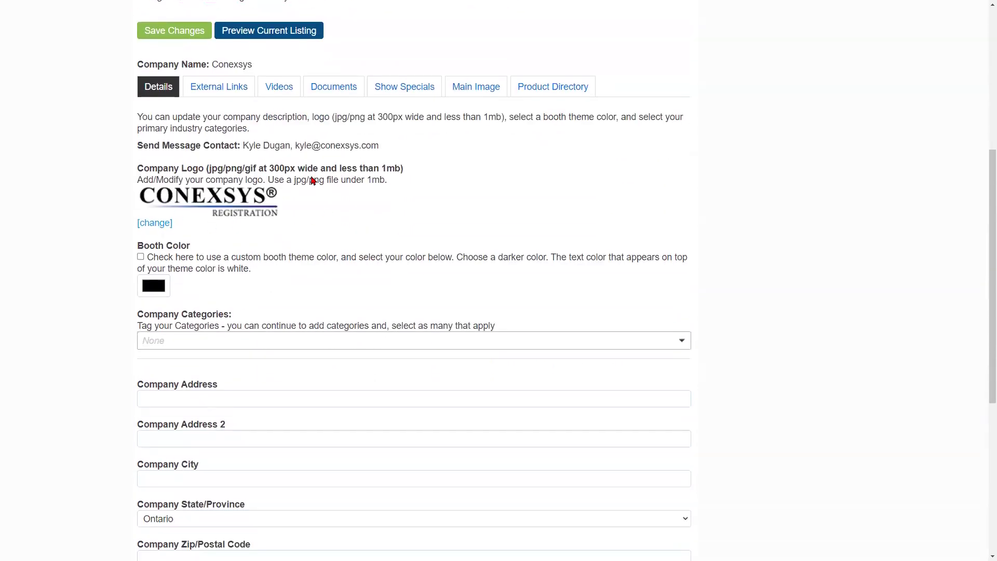
scroll(263, 203, down, 1)
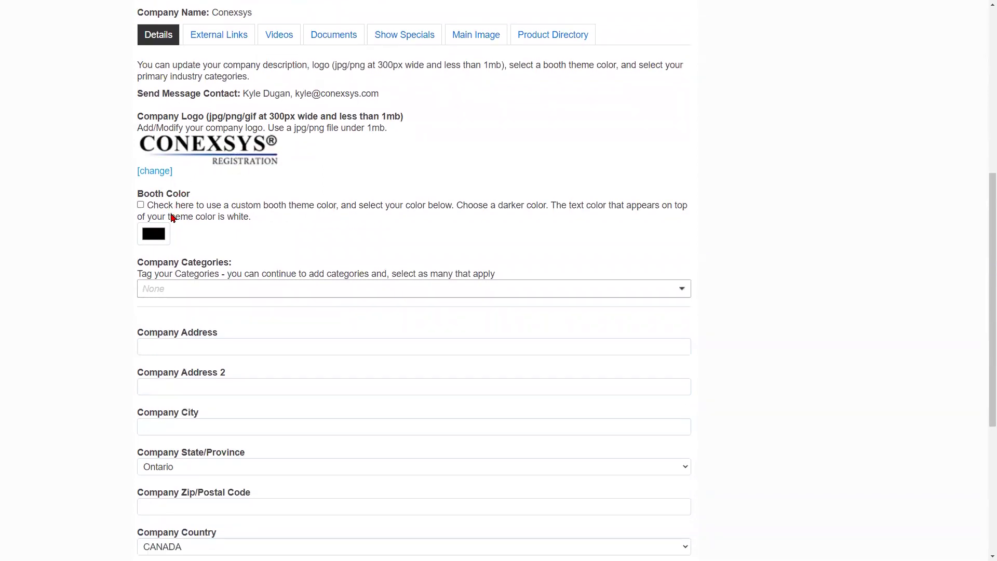
scroll(174, 214, down, 1)
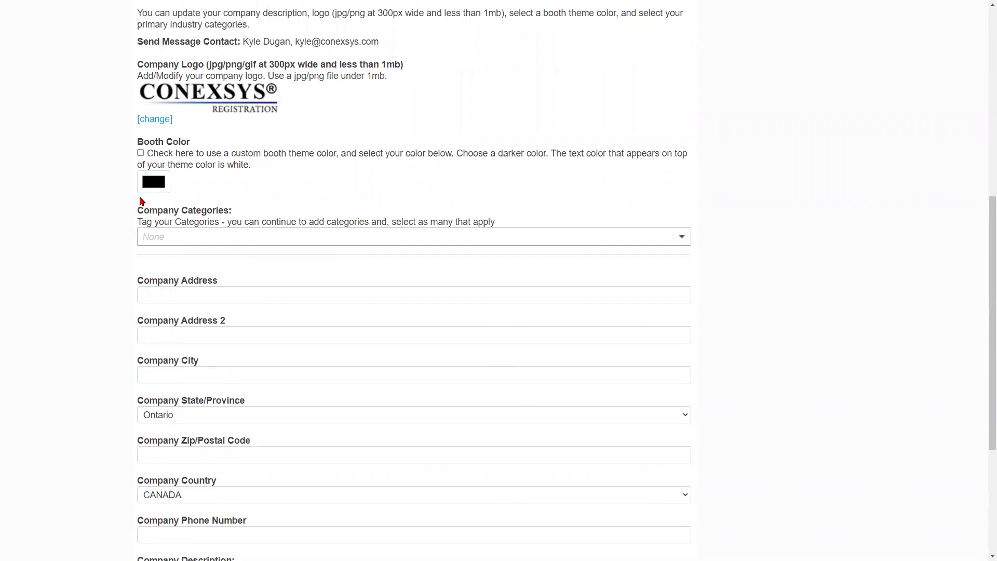
- In the Booth Color picker, try red, pink, purple, green and orange before choosing a blue hue
click(157, 182)
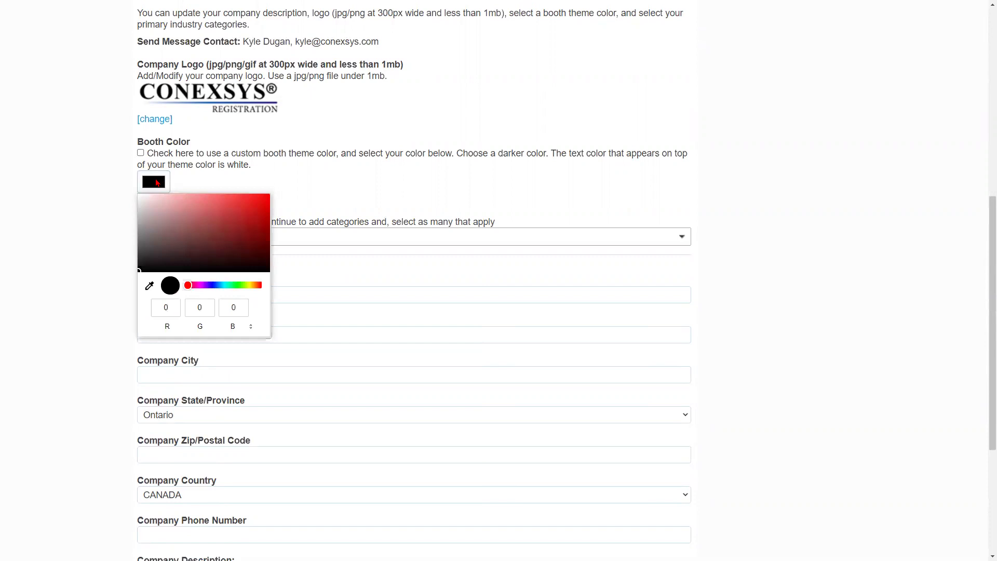
click(212, 219)
click(245, 204)
click(264, 217)
click(233, 224)
click(232, 242)
click(231, 203)
click(173, 202)
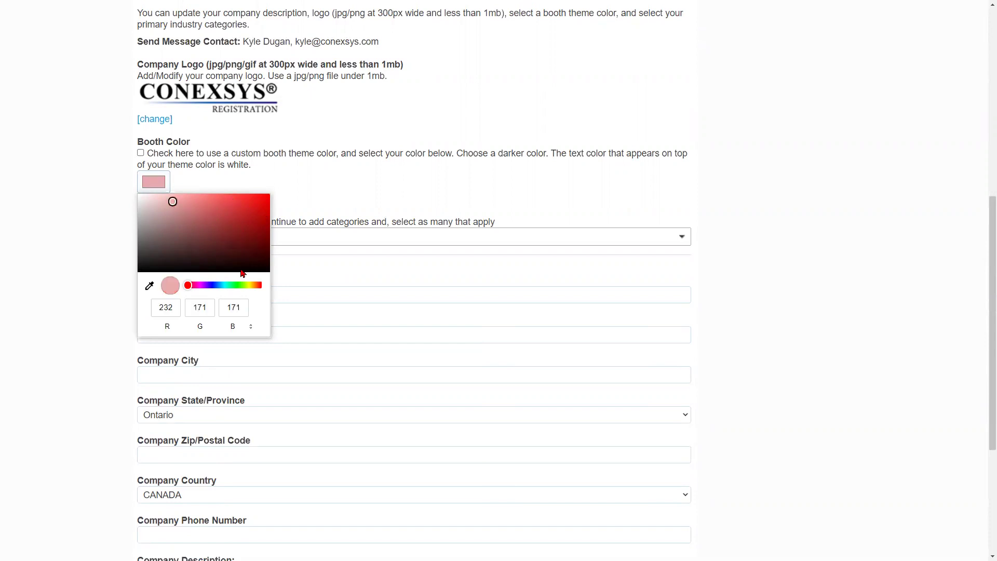
click(210, 286)
click(240, 285)
click(253, 285)
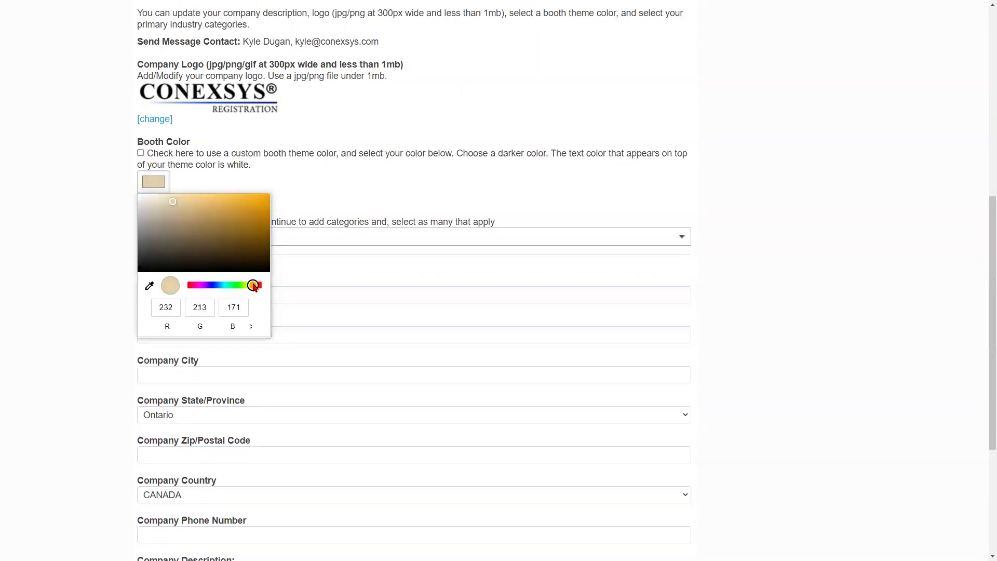
click(215, 285)
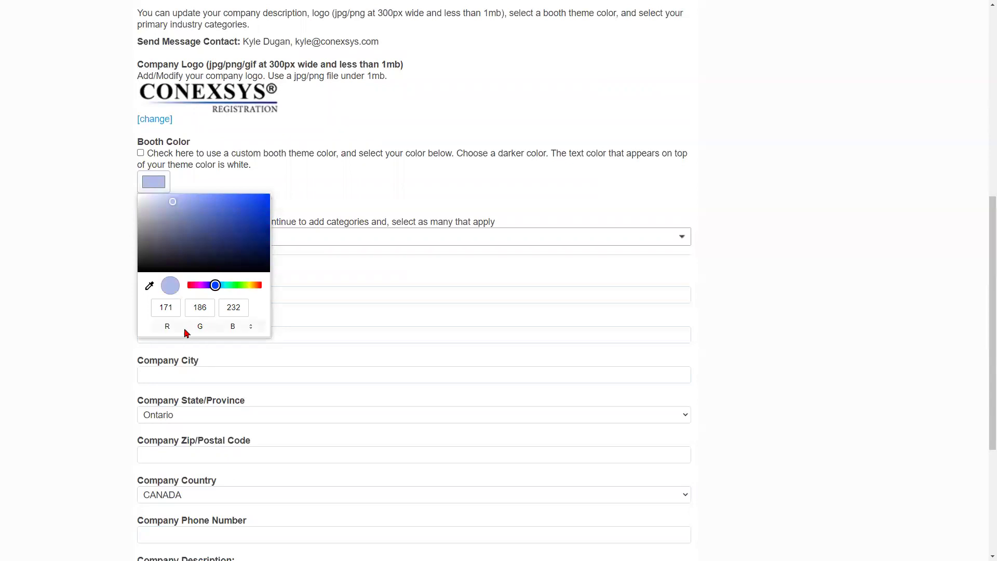
- Check the colour as HSL, hex and RGB, settle on a darker blue, and enable the custom colour
click(252, 328)
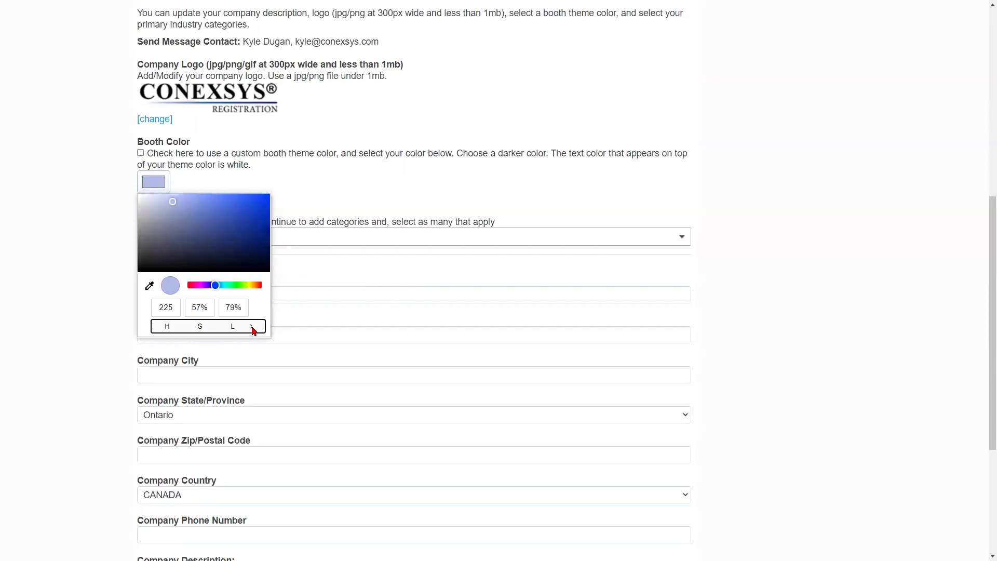
click(252, 328)
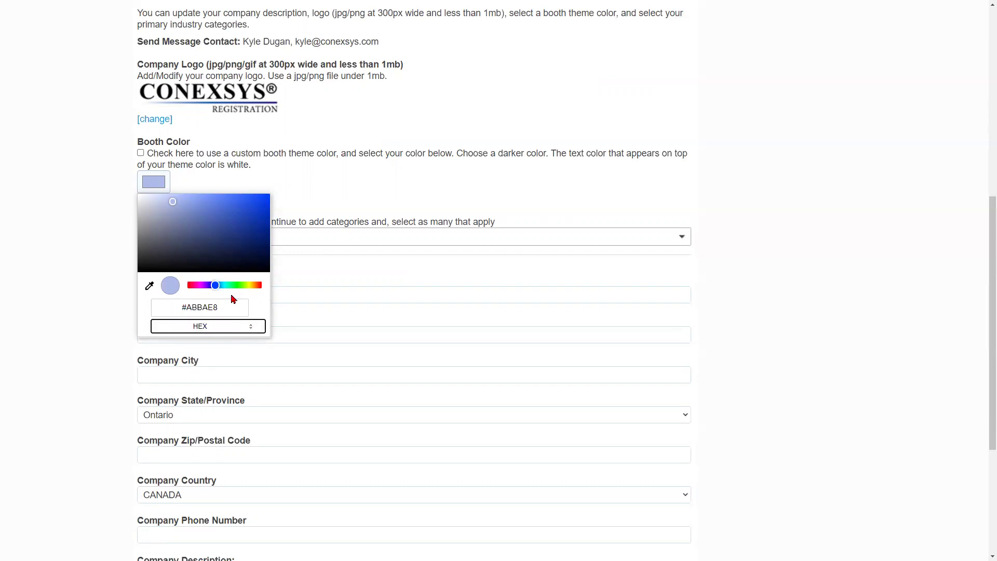
click(216, 310)
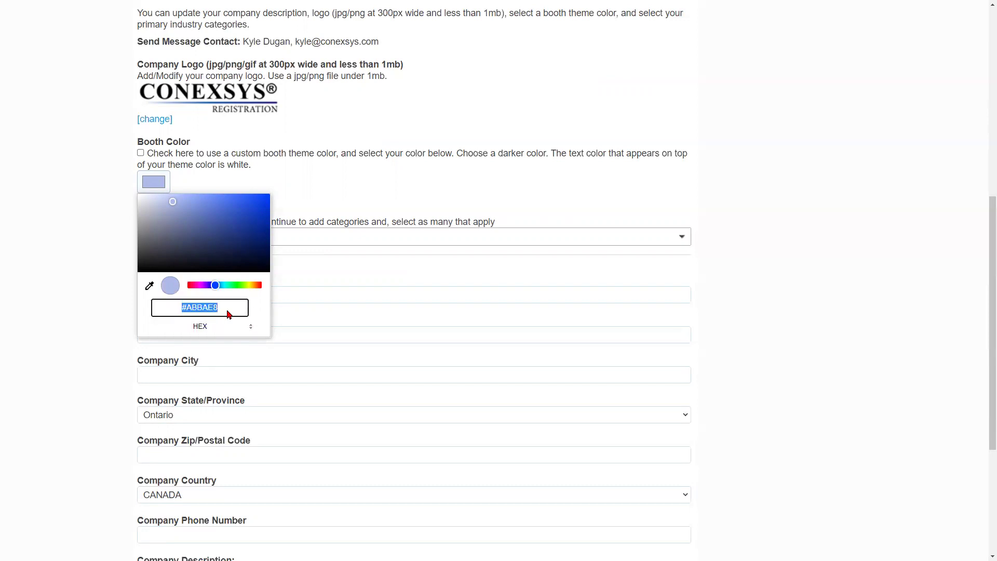
click(249, 328)
click(168, 309)
click(214, 311)
click(236, 311)
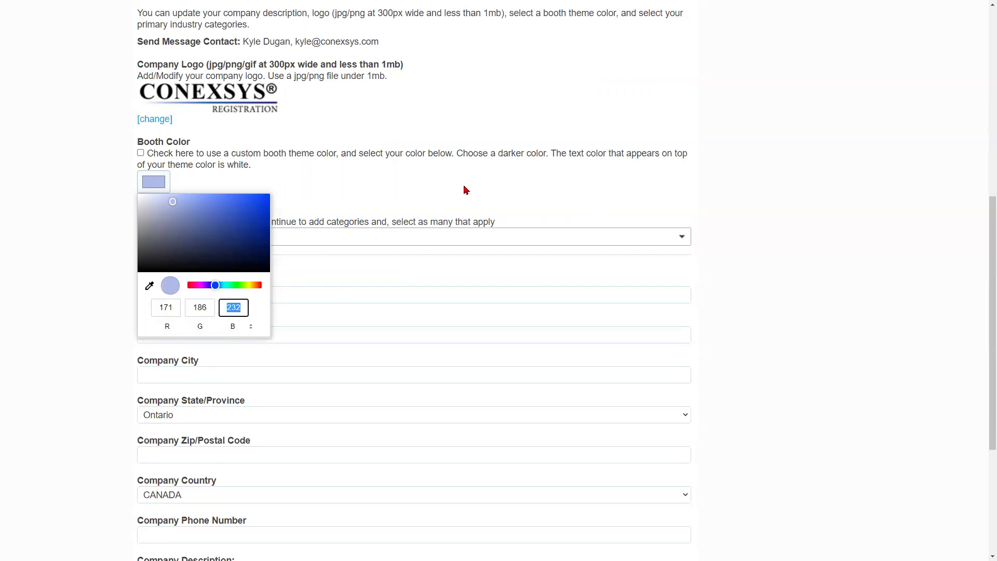
click(205, 213)
click(283, 200)
click(140, 153)
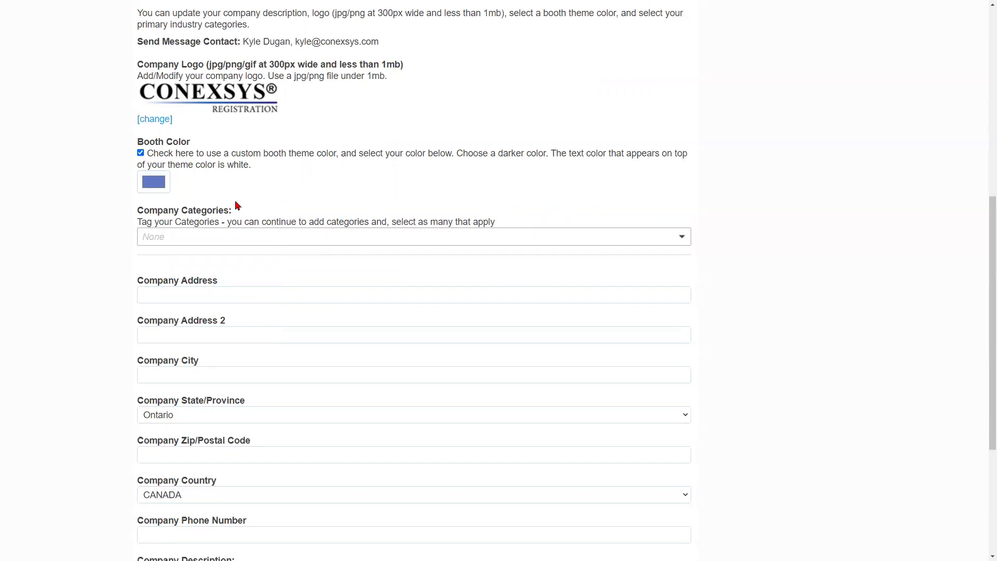
scroll(467, 169, down, 1)
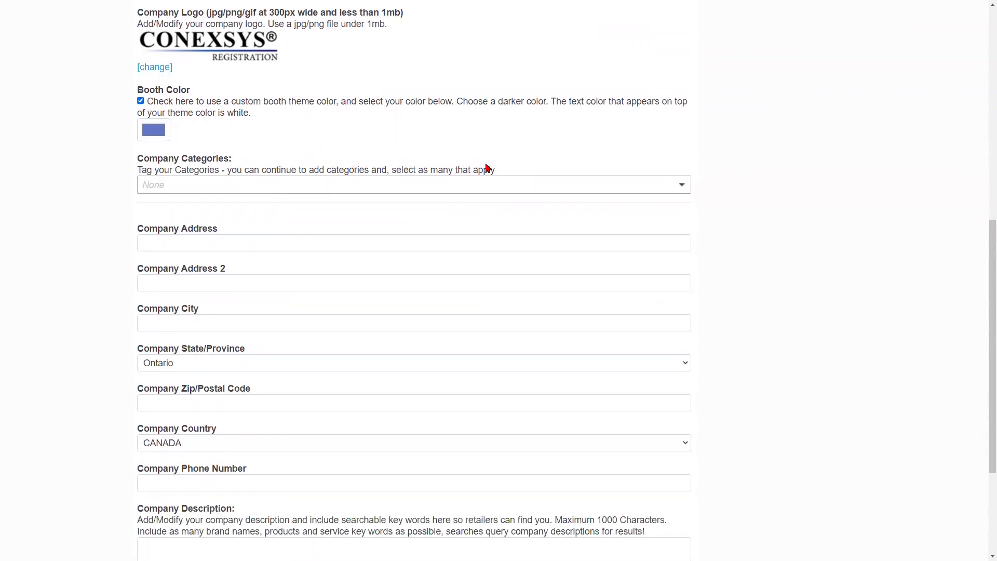
click(682, 185)
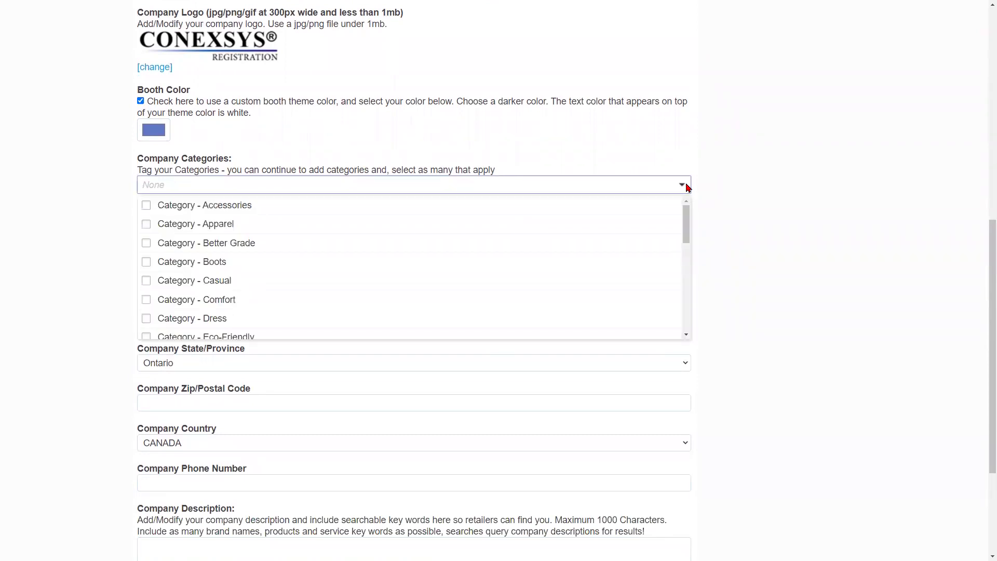
drag(688, 218, 755, 186)
click(755, 185)
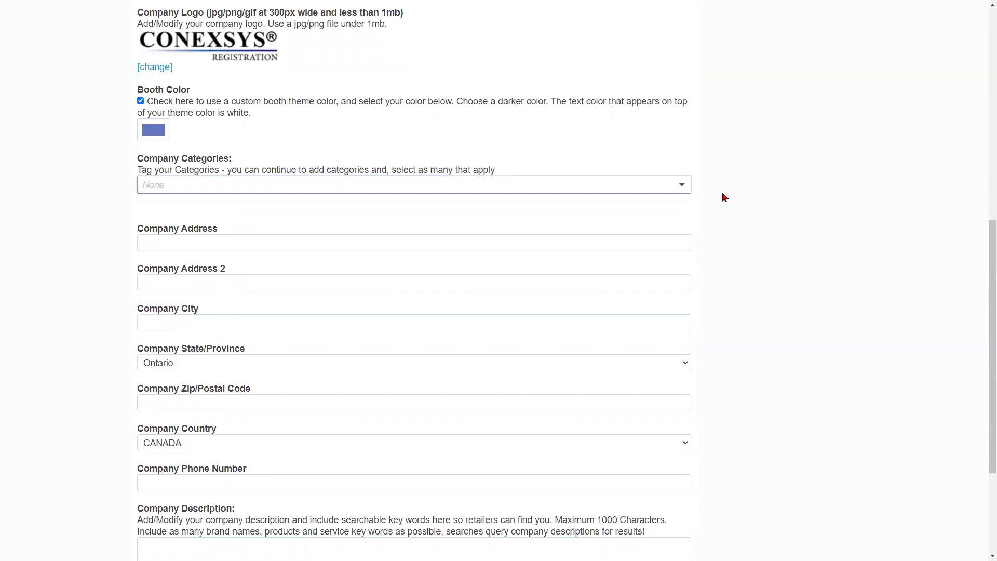
scroll(734, 192, down, 1)
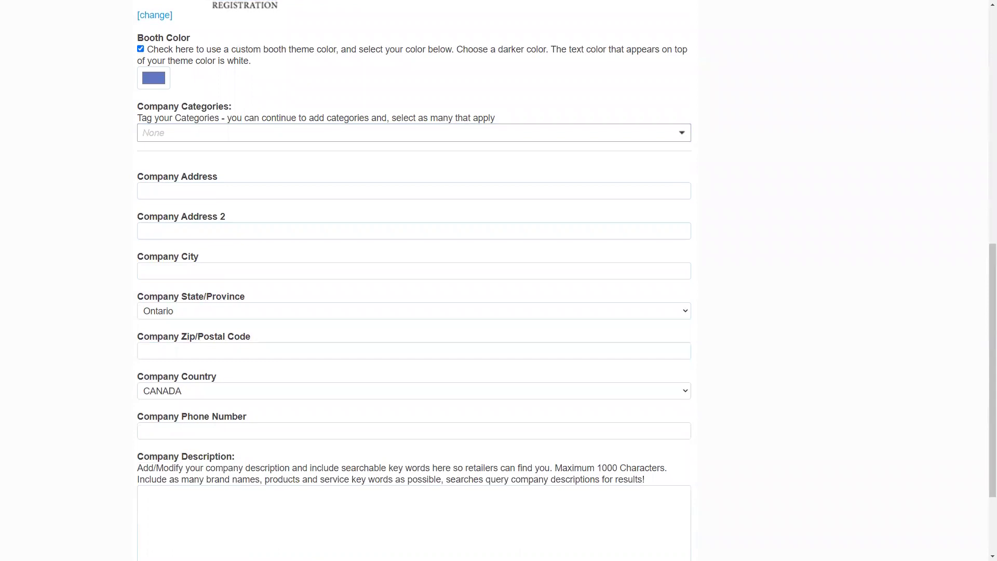
- Enter the company street address, the city Toronto, and the postal code
click(239, 191)
text(123 Upper Street)
click(199, 271)
text(Toronto)
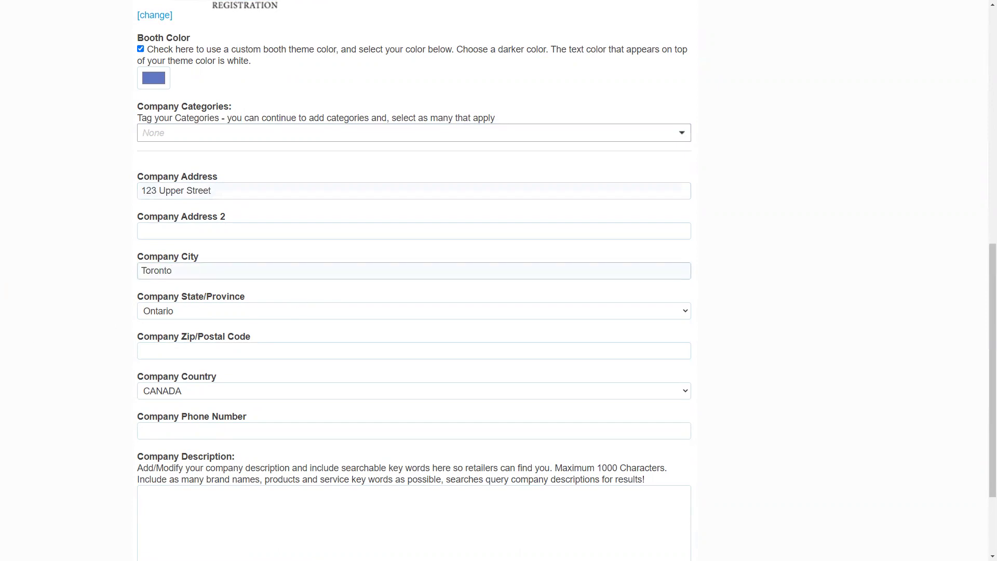
click(211, 351)
text(L1L 1L1)
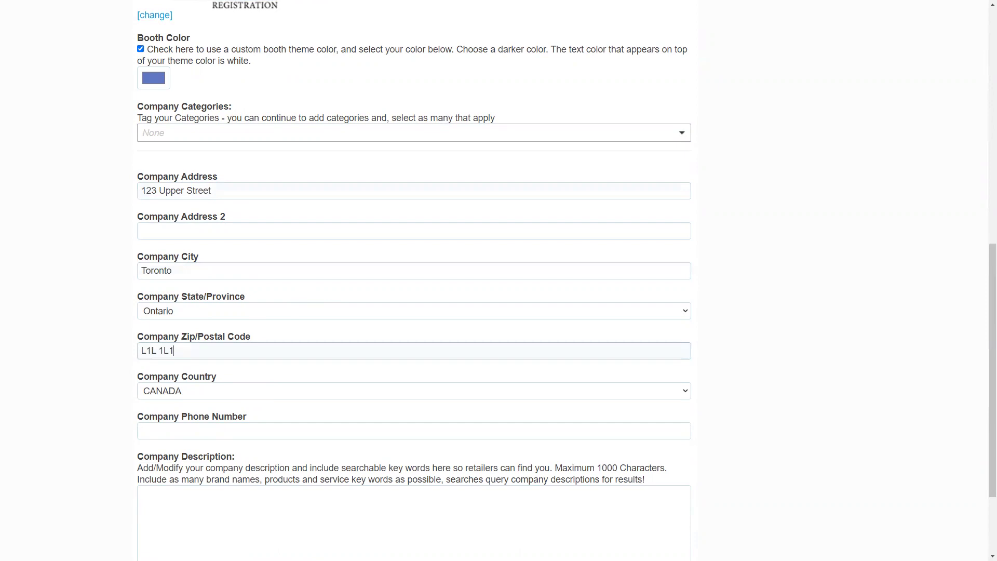
key(Tab)
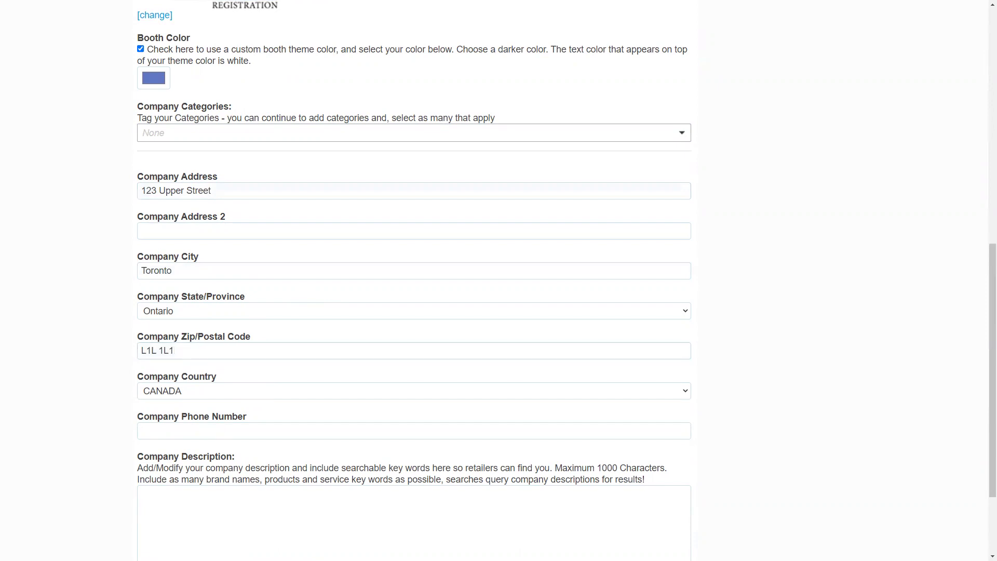
- Enter the company phone number
click(249, 428)
text(555-555-5555)
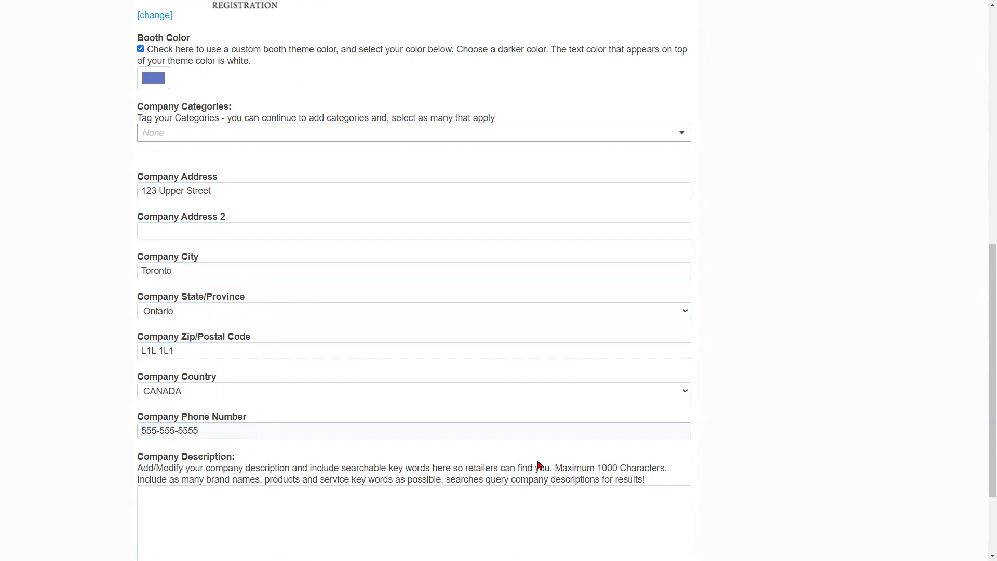
scroll(530, 384, down, 2)
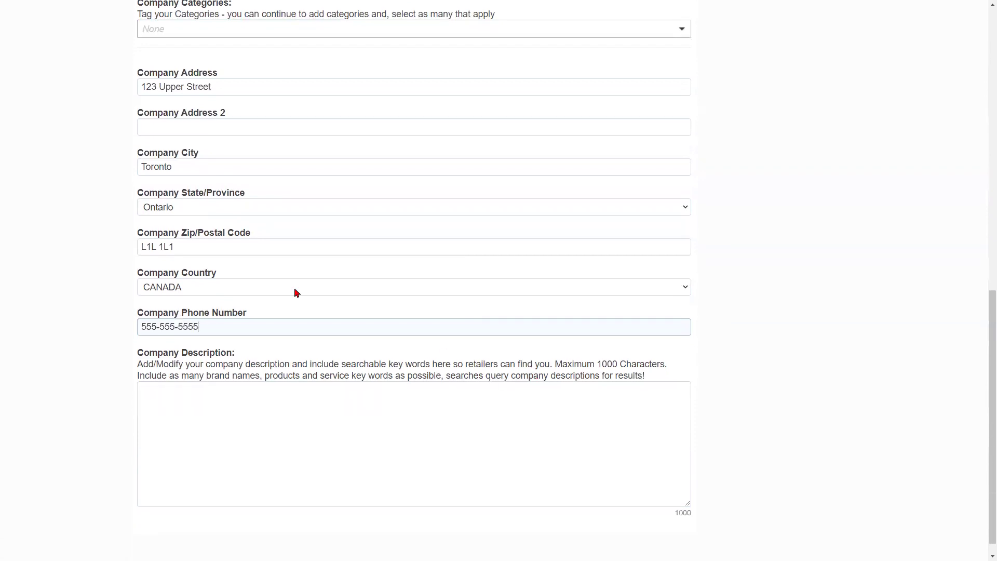
key(Tab)
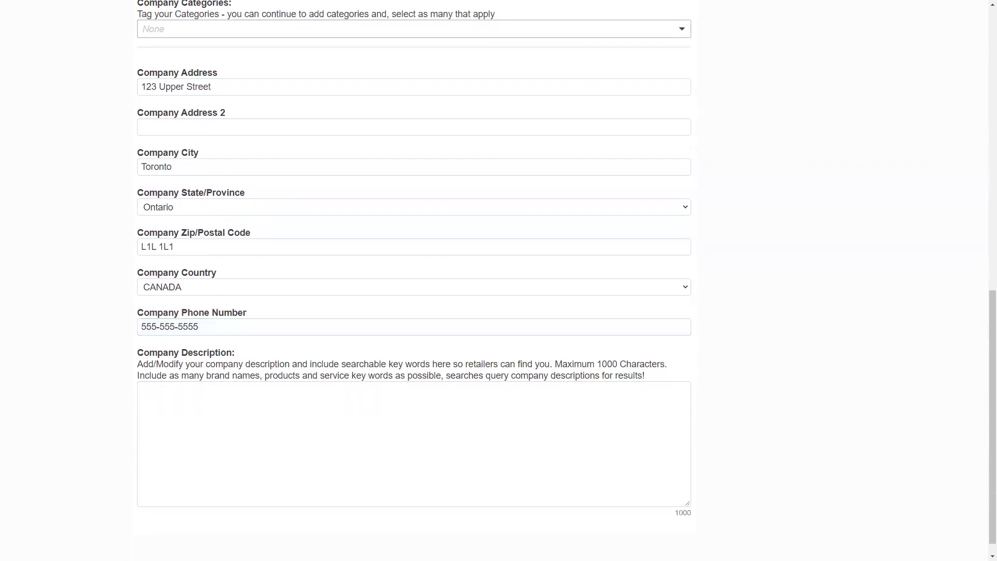
click(424, 426)
- Paste the virtual-conference and contactless-solutions description and remove its trailing blank line
scroll(430, 410, down, 1)
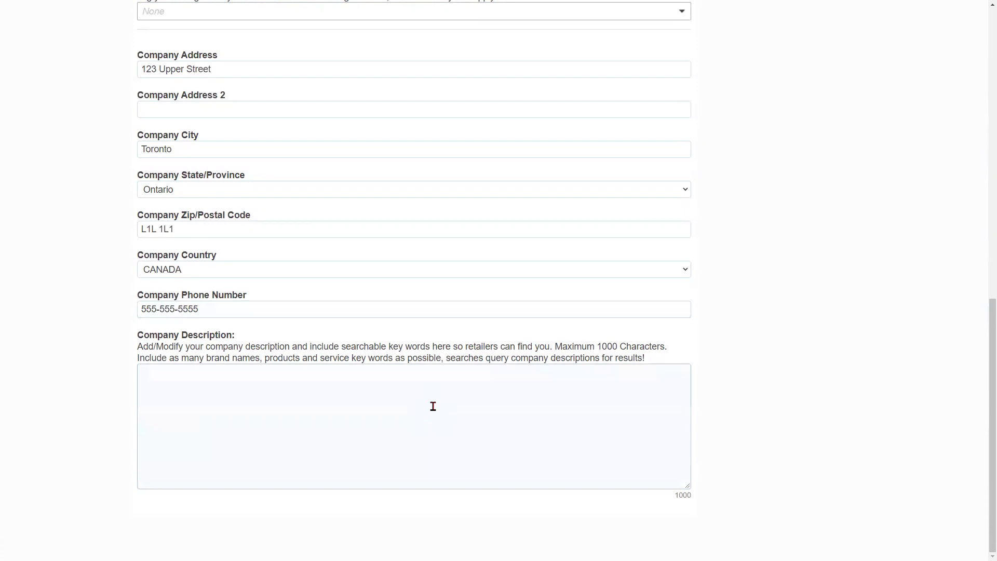
text(Virtual Conferences & Trade Shows: Need to move your entire event to a virtual platform this year? CONEXSYS has package options to make it smooth and affordable, contact us with your specific event needs. Contactless Solutions: For live events, let us guid you in reducing touch points – with contactless check in and badge pickup, self-scanners, and more.)
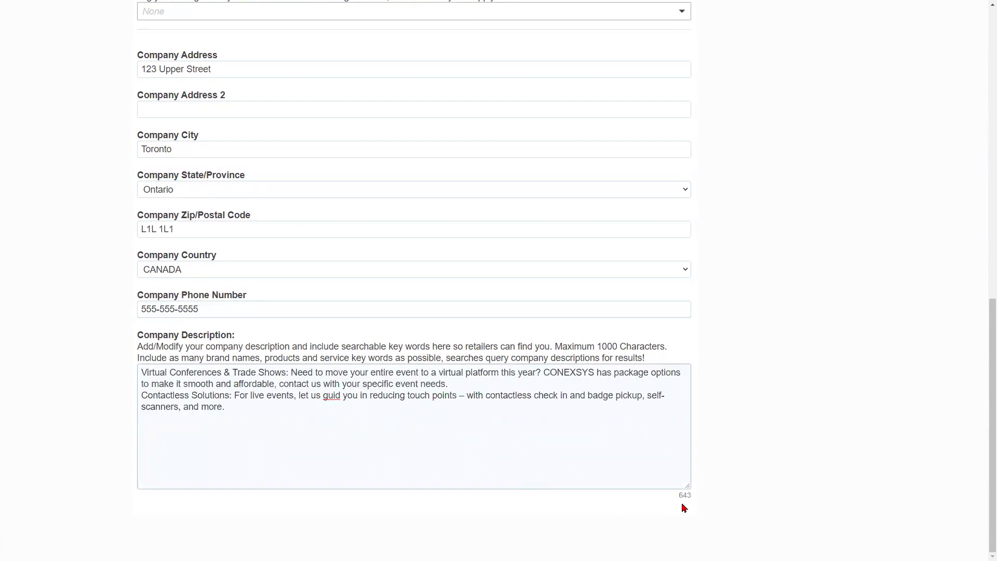
key(BackSpace)
drag(138, 358, 657, 362)
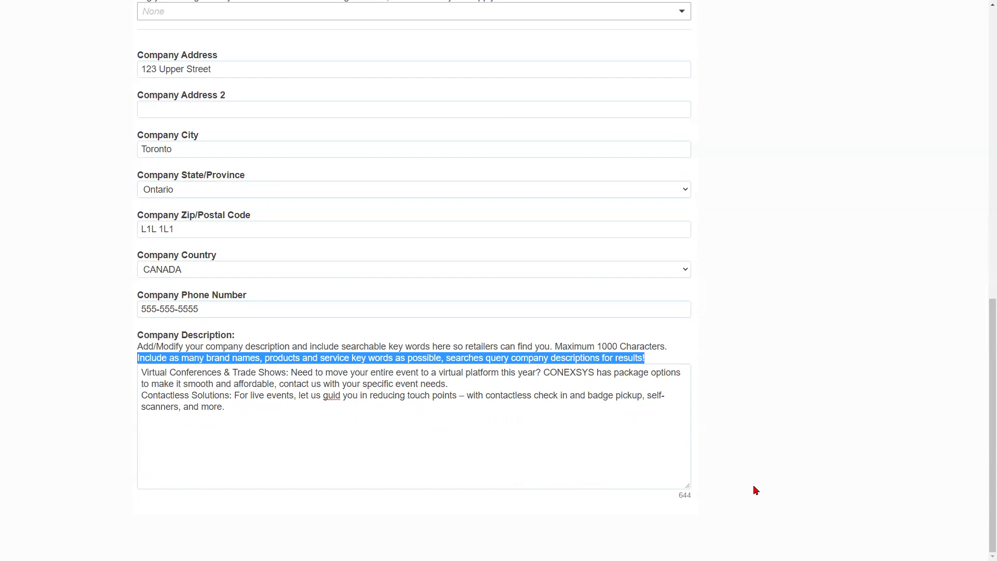
scroll(756, 490, up, 6)
scroll(412, 247, up, 2)
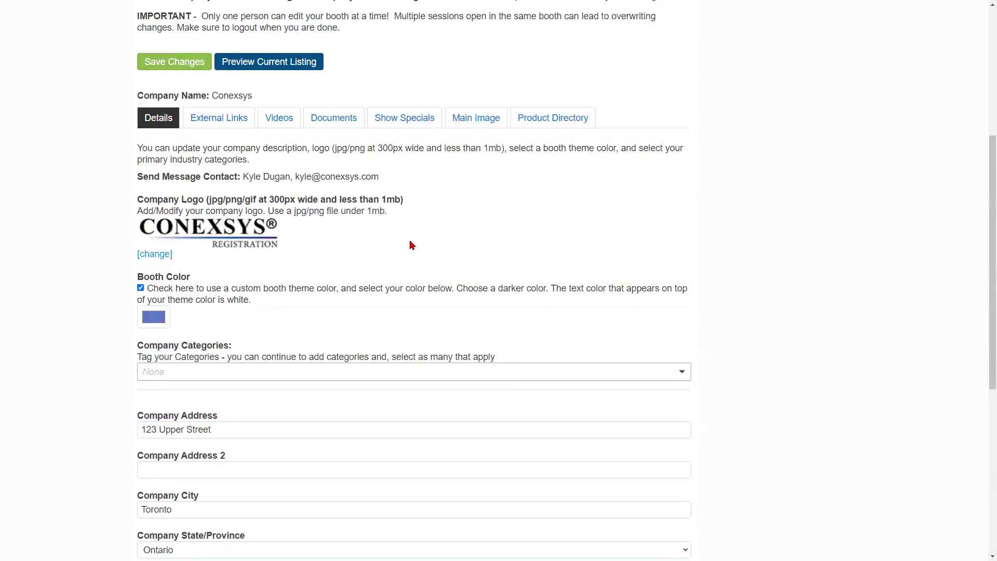
- Save the description, return to the editor, and open the External Links section
click(173, 124)
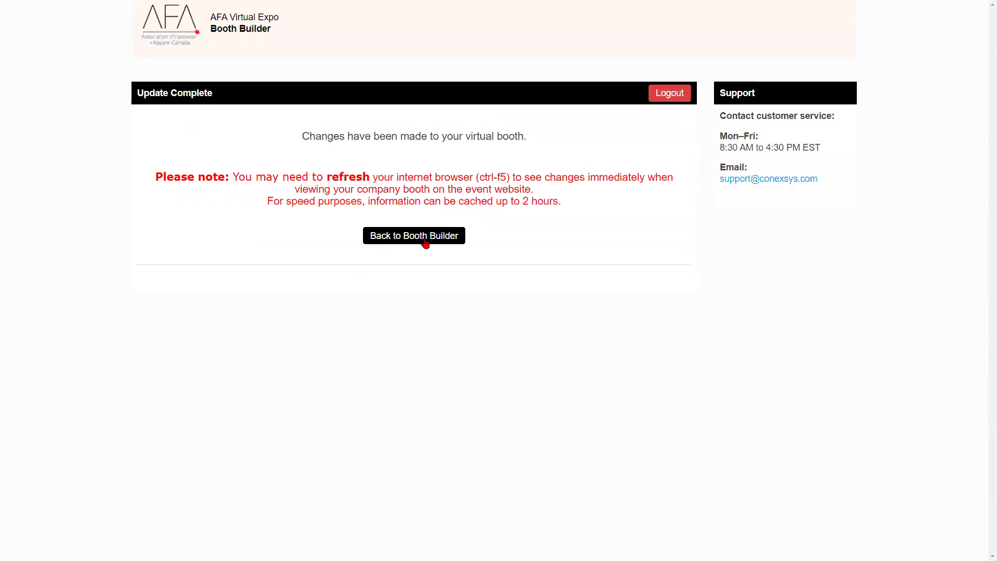
click(425, 243)
scroll(425, 245, down, 3)
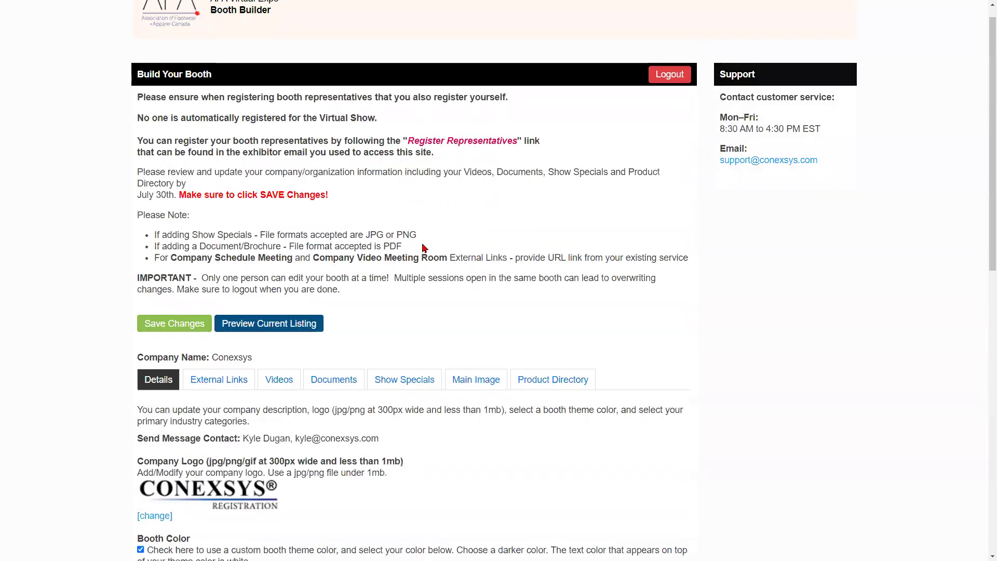
scroll(423, 251, down, 5)
scroll(423, 251, up, 5)
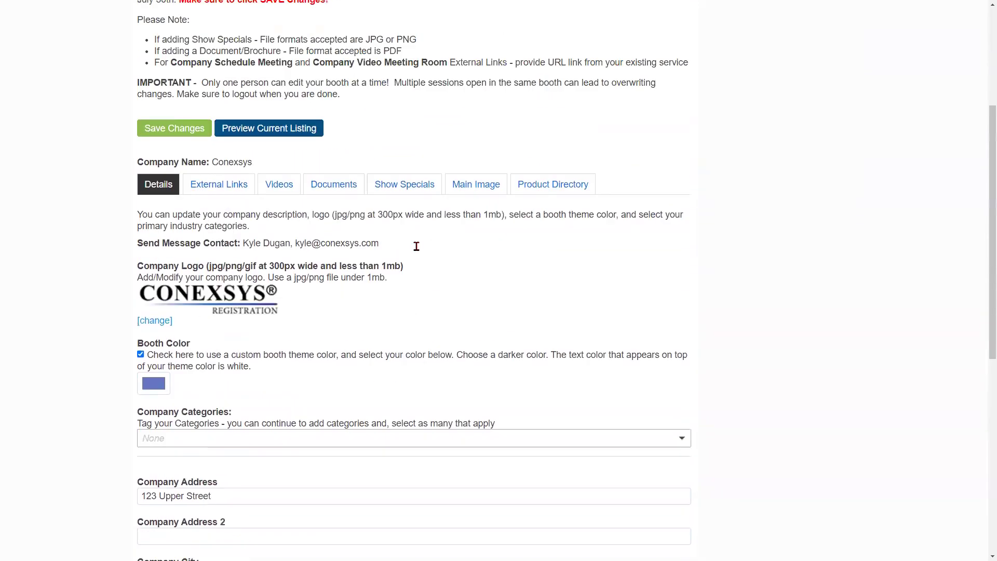
scroll(229, 251, up, 2)
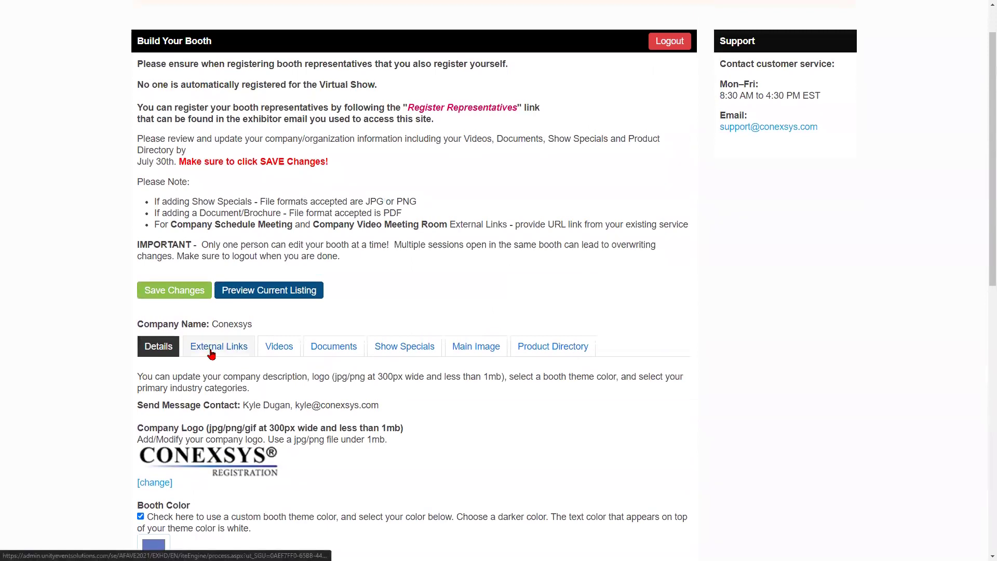
click(211, 354)
scroll(223, 332, down, 4)
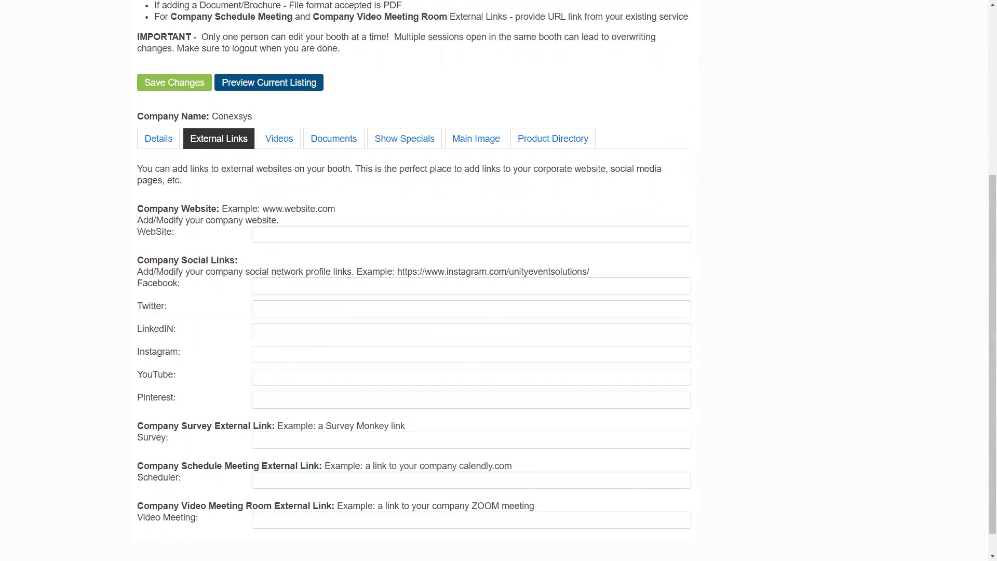
- Paste the company website, Facebook and Twitter URLs into their link fields
click(349, 234)
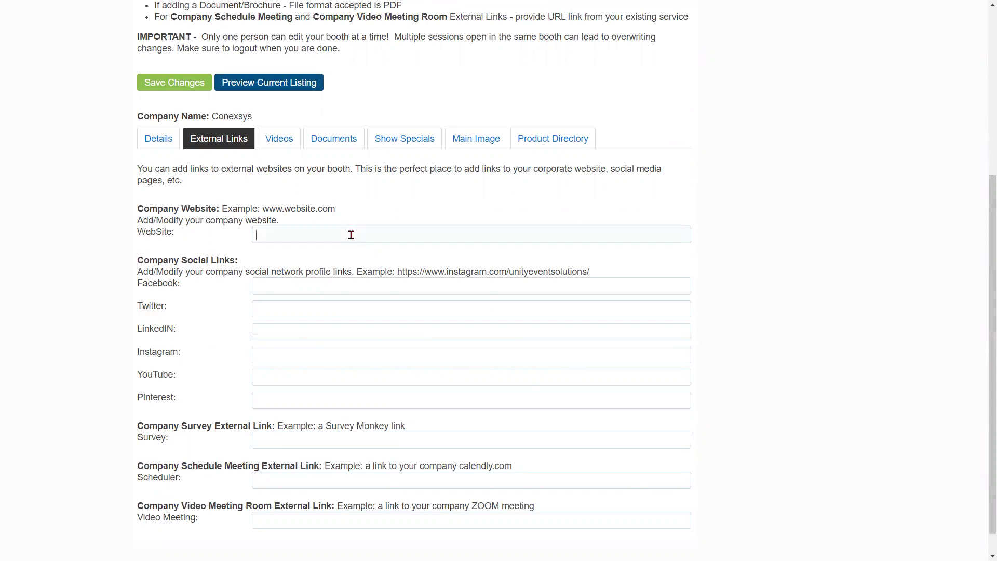
text(www.conexsys.com)
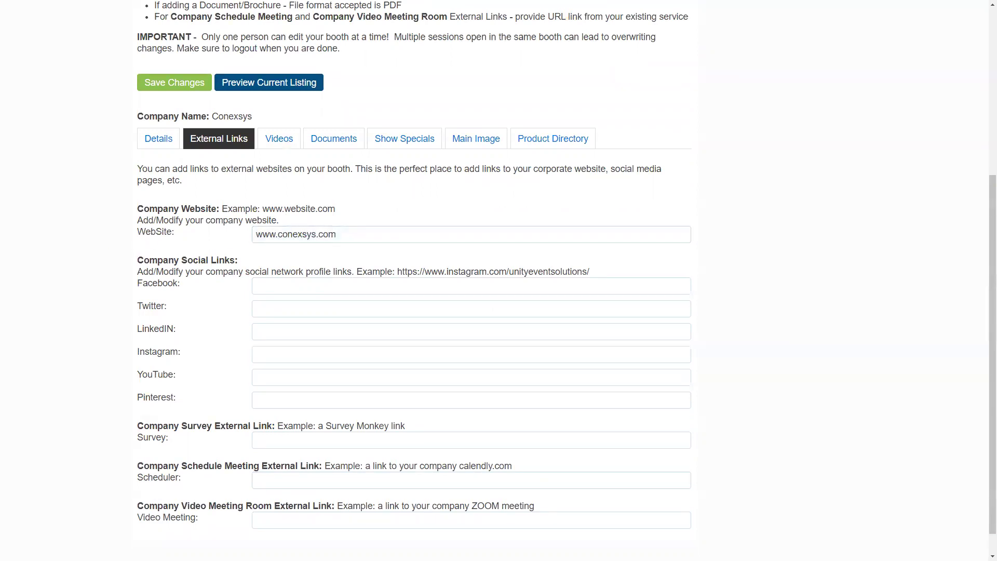
click(342, 285)
text(https://www.facebook.com/conexsysreg/)
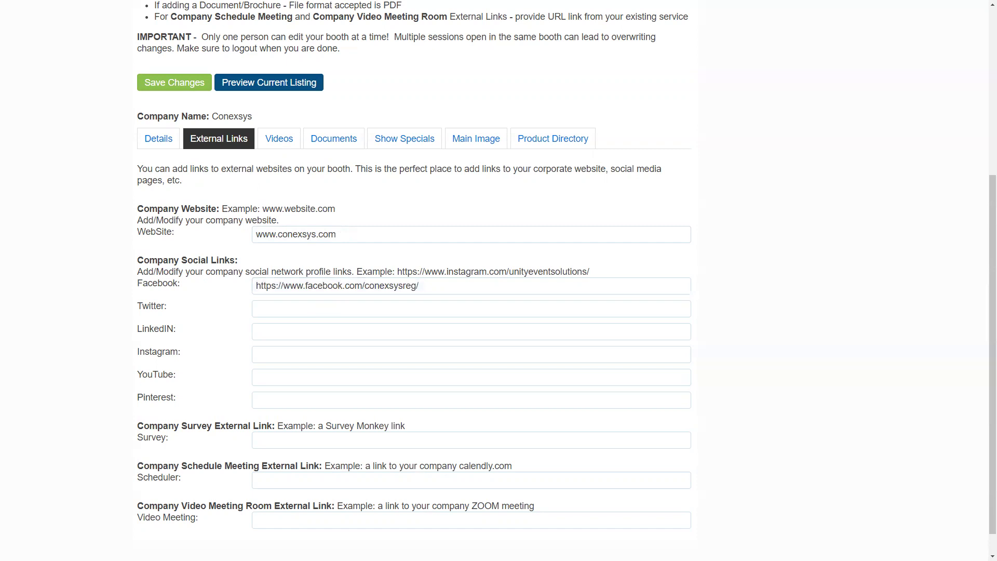
click(316, 306)
text(https://twitter.com/conexsysreg)
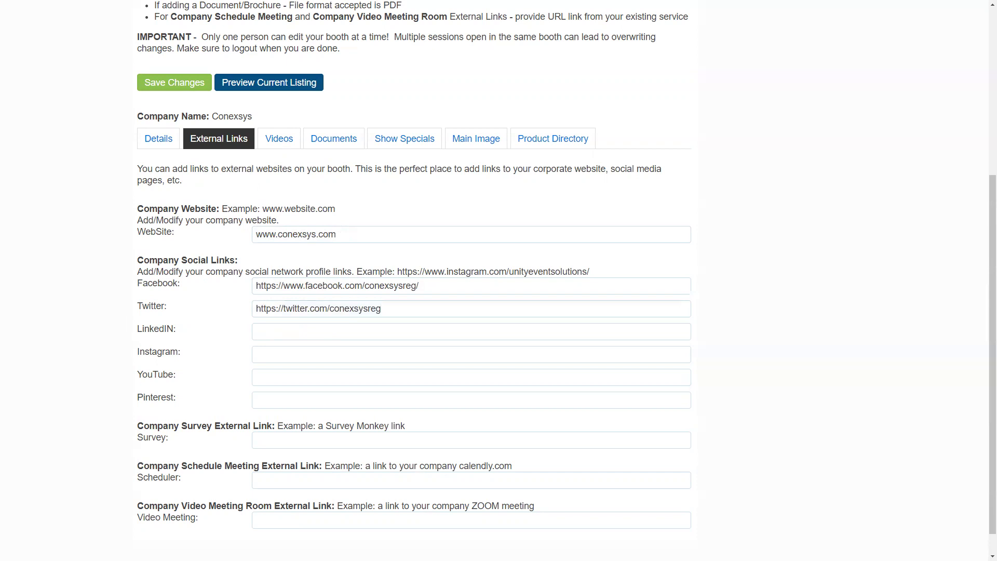
- Paste the LinkedIn and Instagram profile URLs into their fields
click(315, 336)
text(https://www.linkedin.com/company/conexsys-registration)
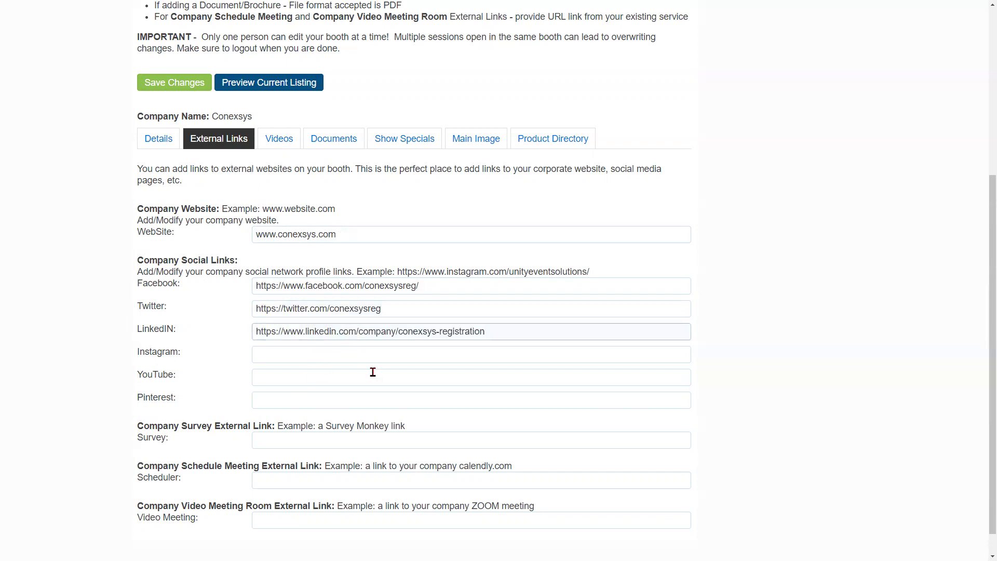
click(327, 357)
text(https://www.instagram.com/conexsysreg)
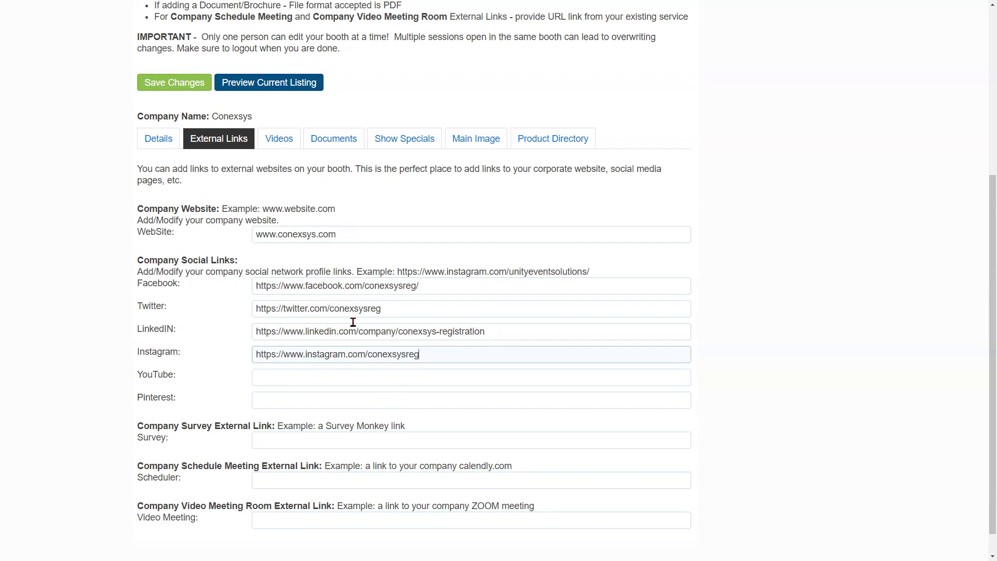
click(374, 286)
click(418, 307)
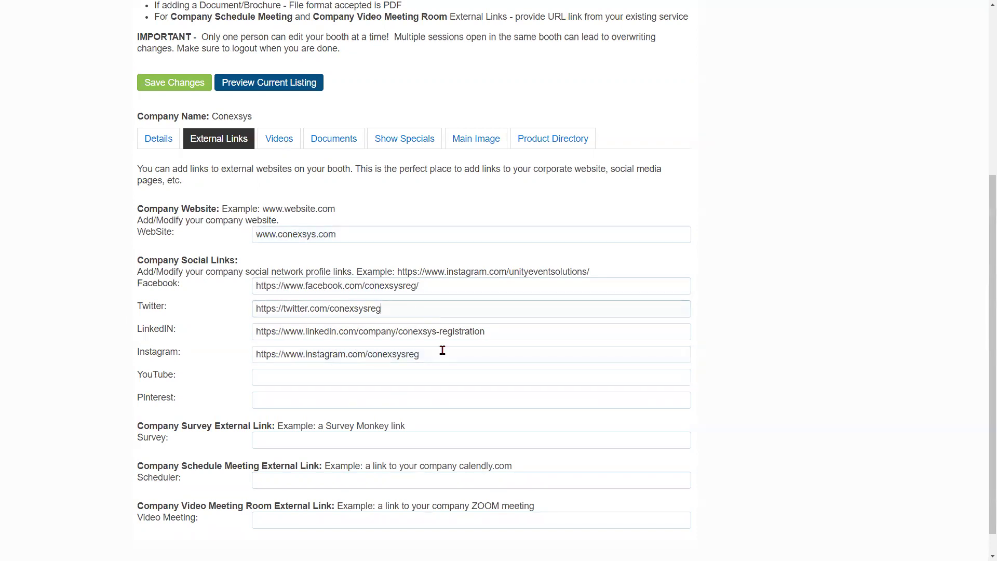
click(463, 331)
click(495, 352)
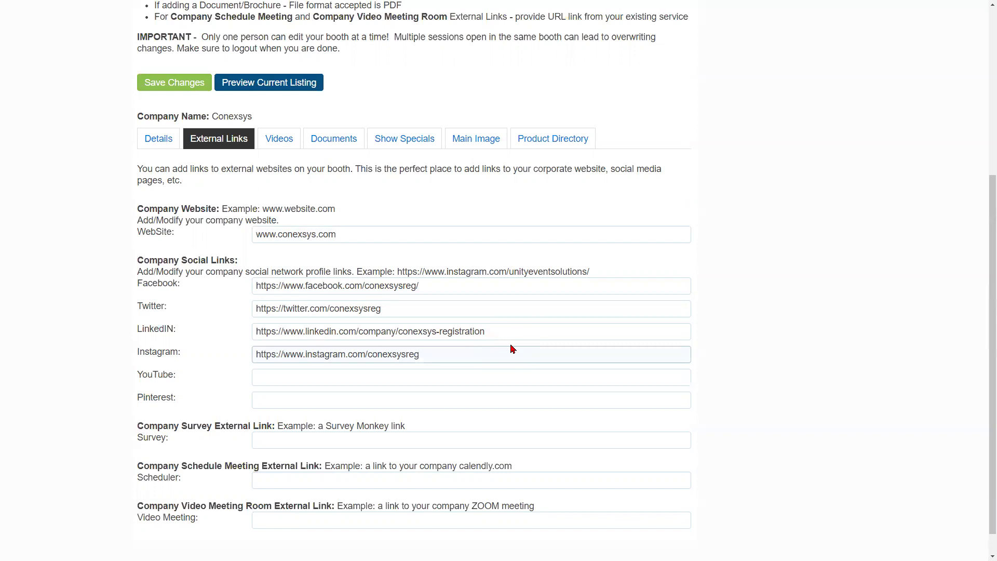
scroll(511, 346, down, 1)
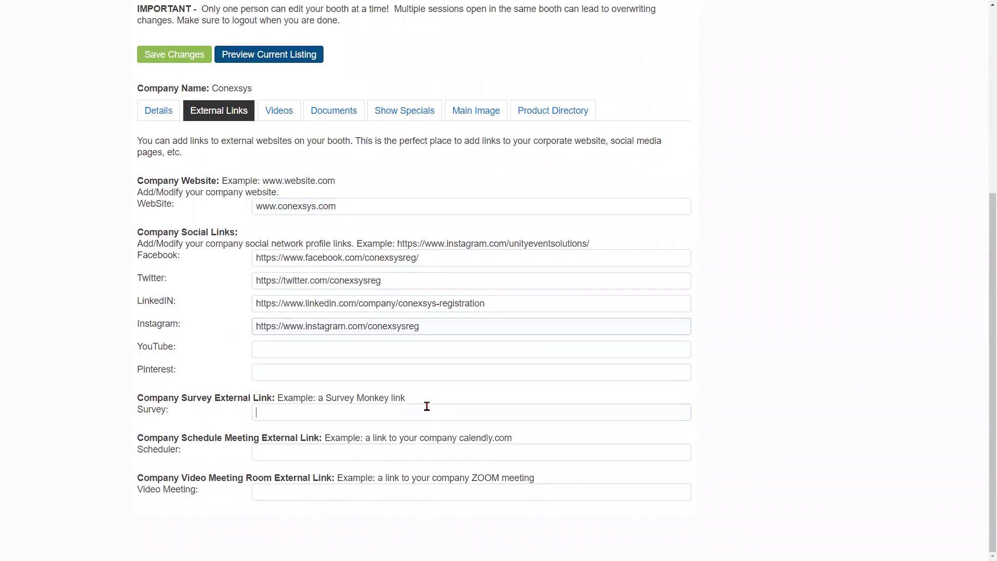
- Enter 'Test' in the Survey, Scheduler and Video Meeting link fields
click(387, 452)
click(383, 488)
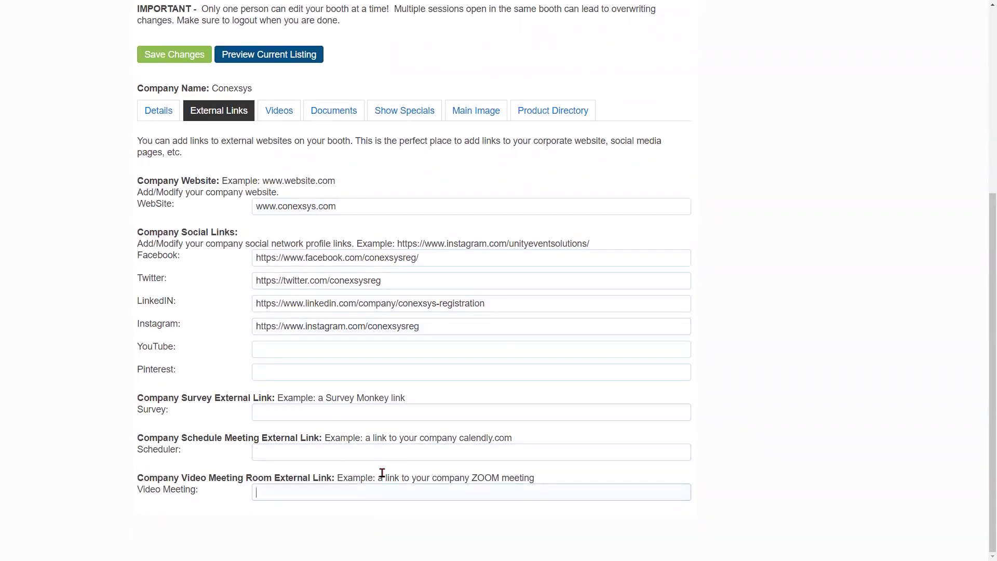
click(359, 411)
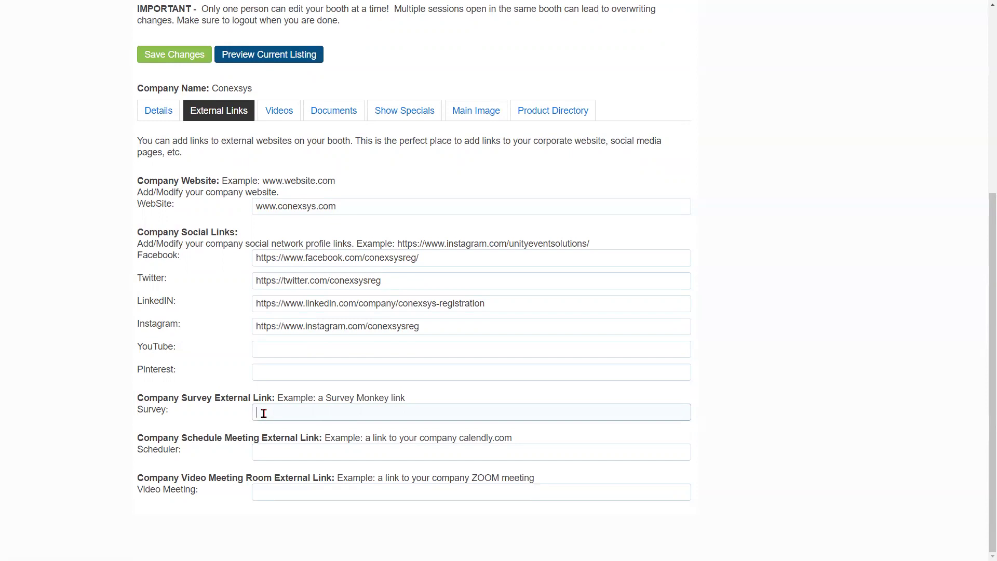
text(Test)
click(291, 452)
text(Test)
click(292, 494)
text(Test)
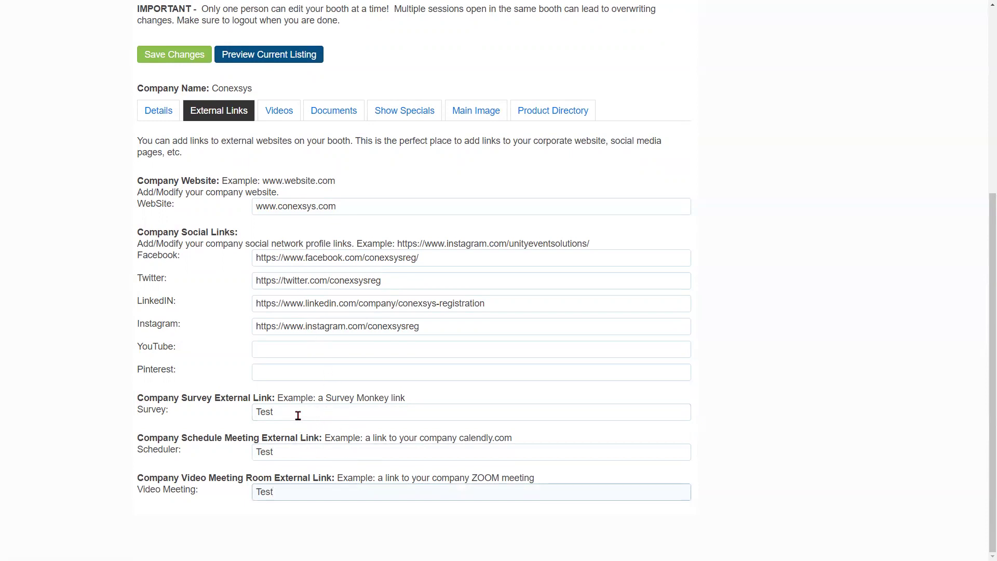
- Check the 'Test' values in the Scheduler and Video Meeting fields by selecting them
drag(182, 439, 321, 438)
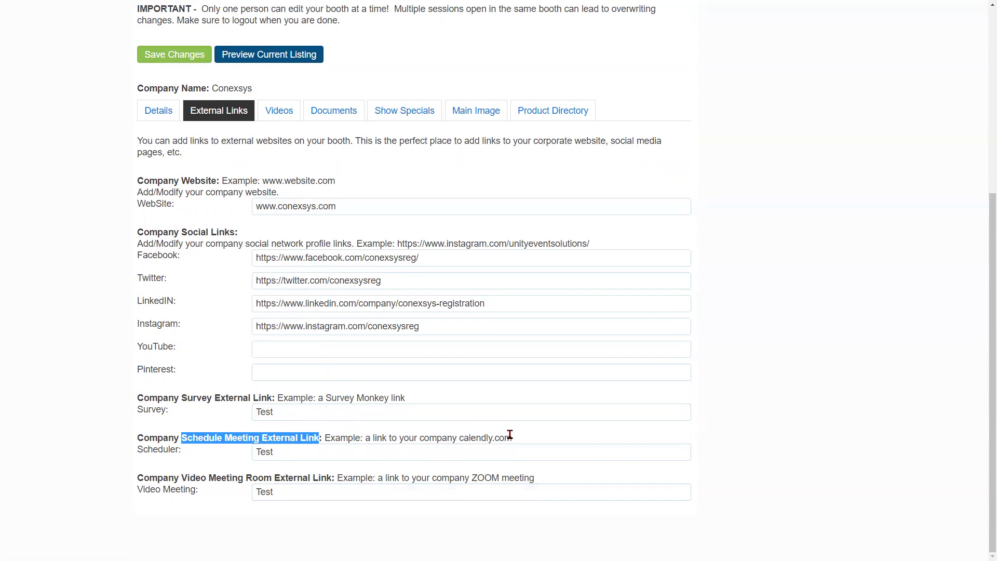
click(356, 452)
drag(356, 451, 254, 453)
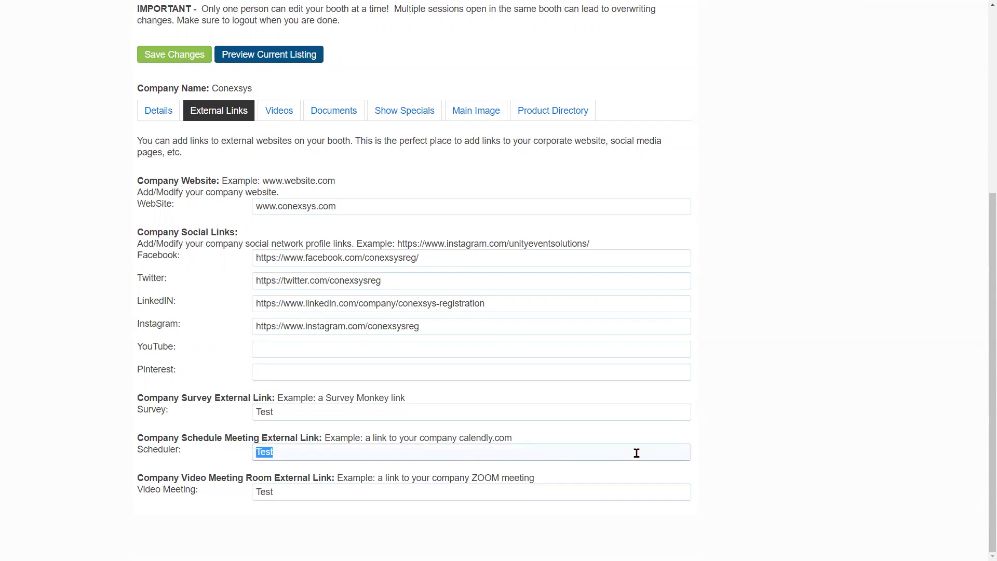
click(545, 457)
click(359, 493)
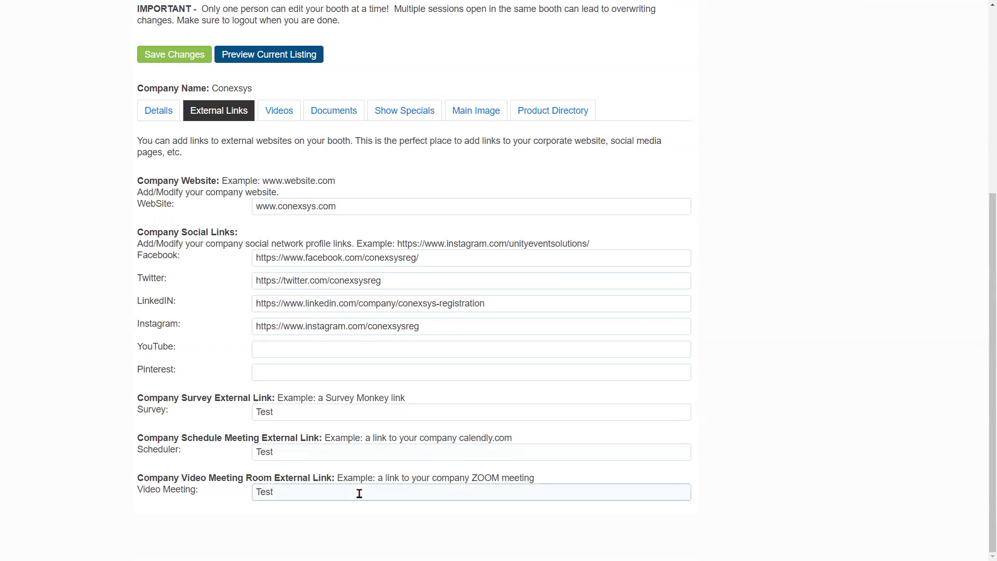
double_click(369, 492)
- Save the booth changes and go to the Videos section
click(188, 61)
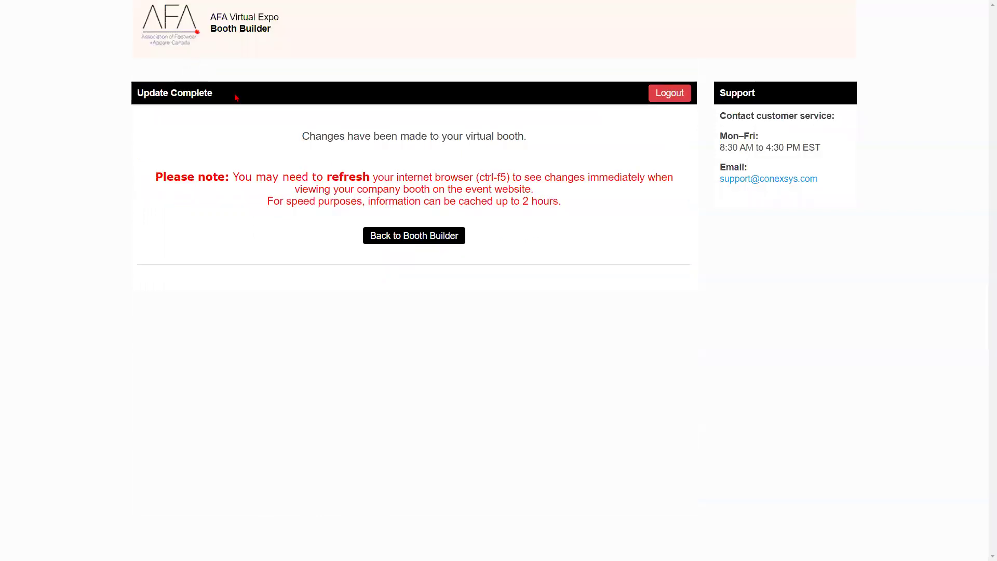
click(425, 243)
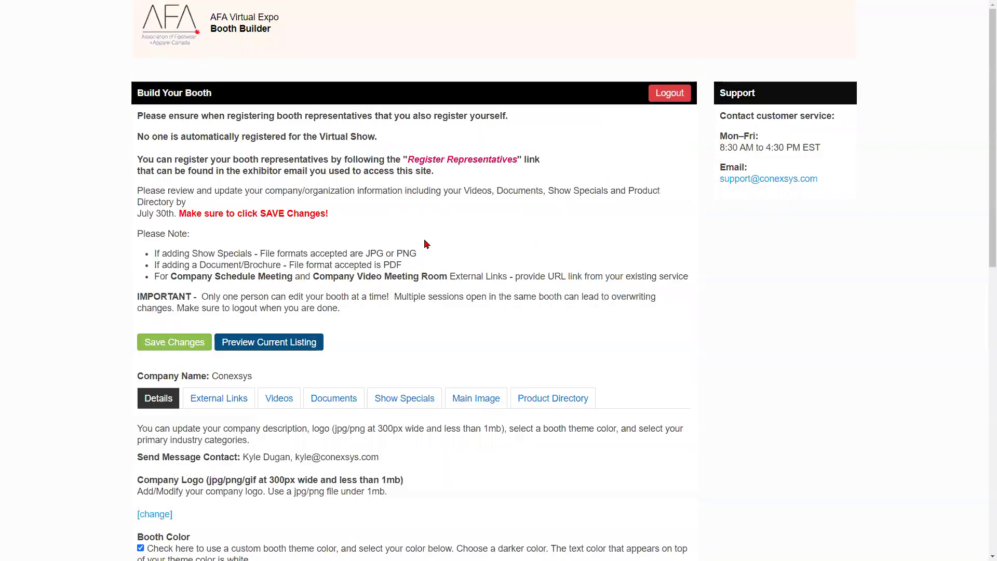
scroll(290, 182, down, 5)
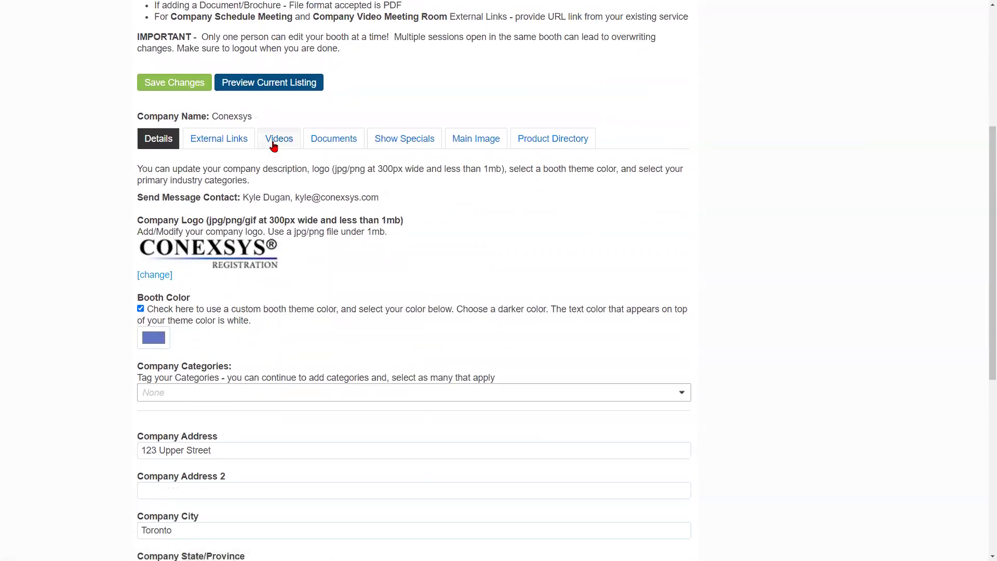
click(274, 141)
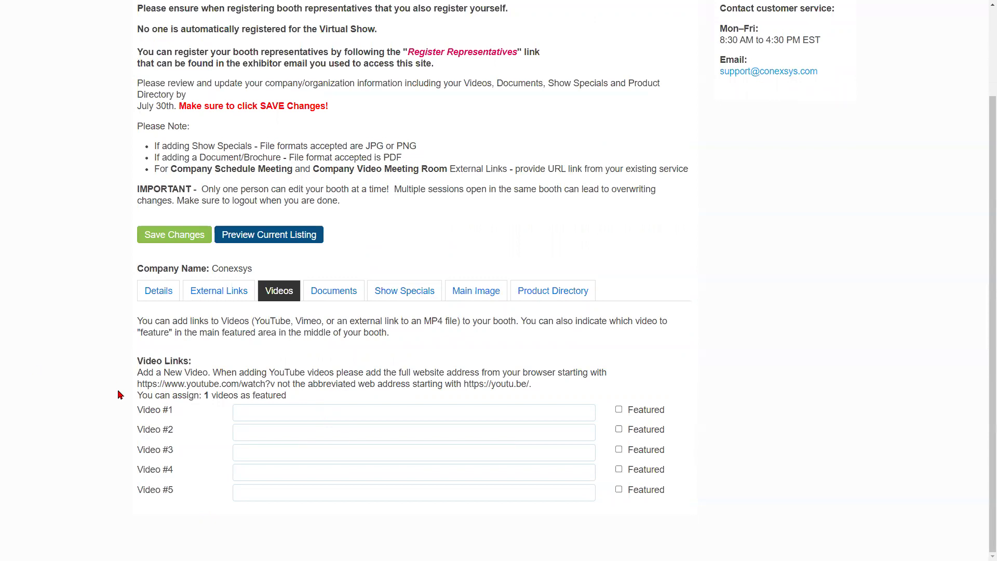
- Paste three YouTube links into the Video #1, #2 and #3 fields
click(297, 413)
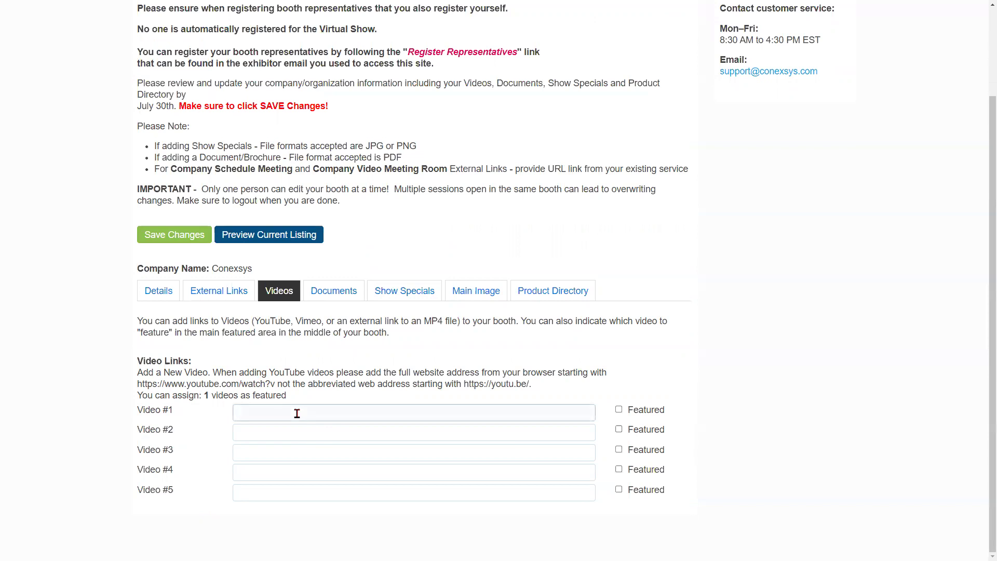
text(https://www.youtube.com/watch?v=Y1y9GAjuSt8)
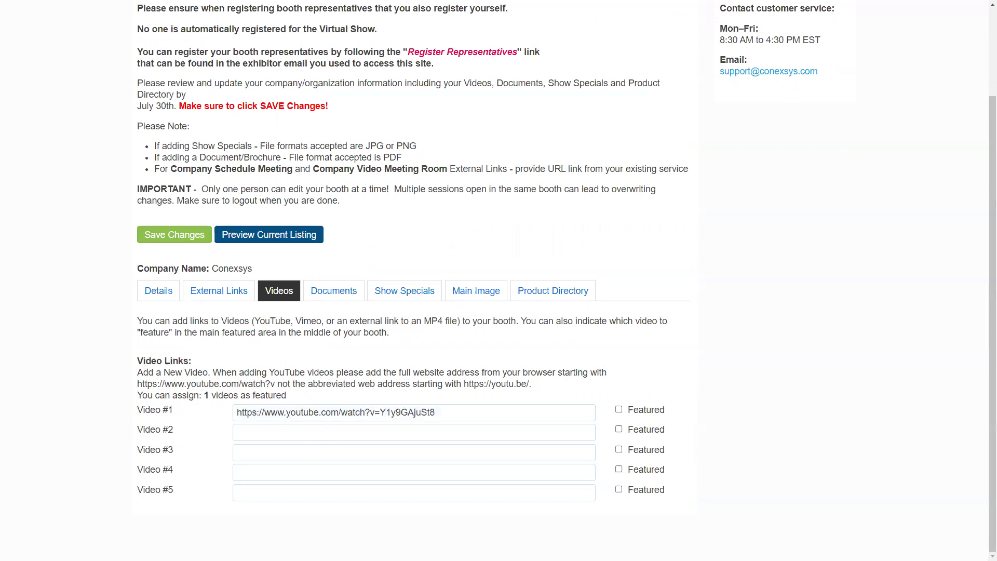
click(340, 436)
text(https://www.youtube.com/watch?v=qgO7BqAeeYk)
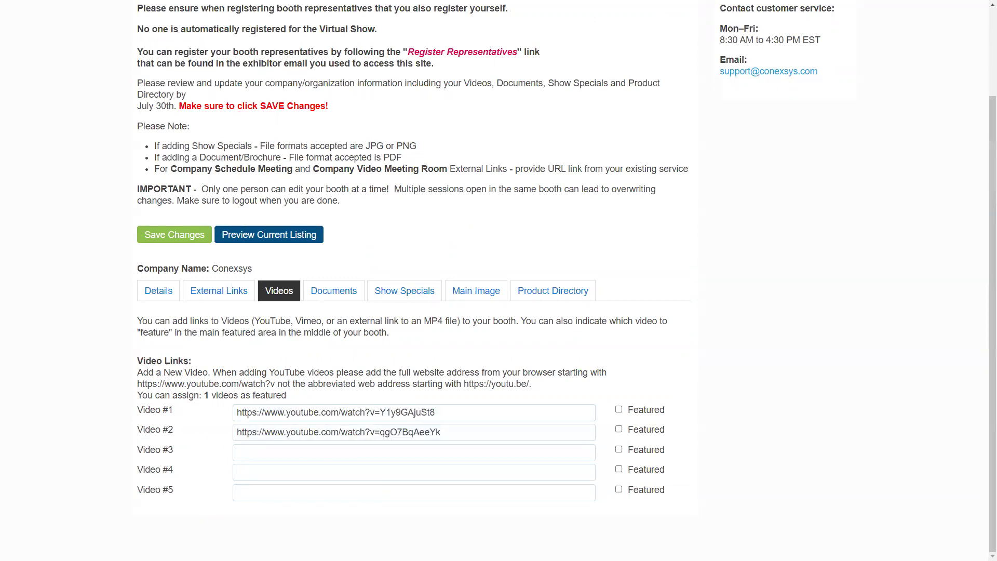
click(431, 457)
text(https://www.youtube.com/watch?v=vzQ07lataP4)
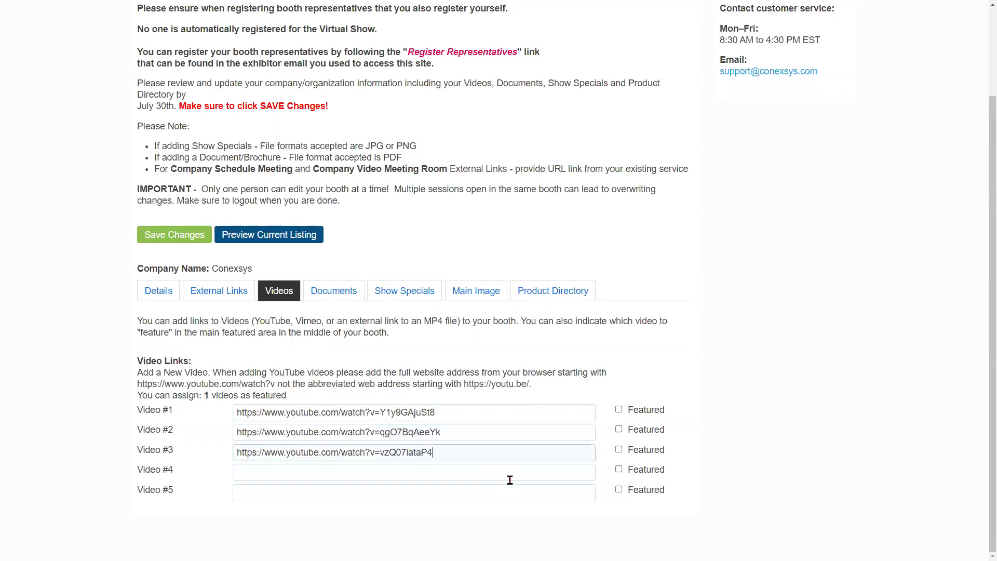
click(487, 412)
drag(487, 412, 221, 412)
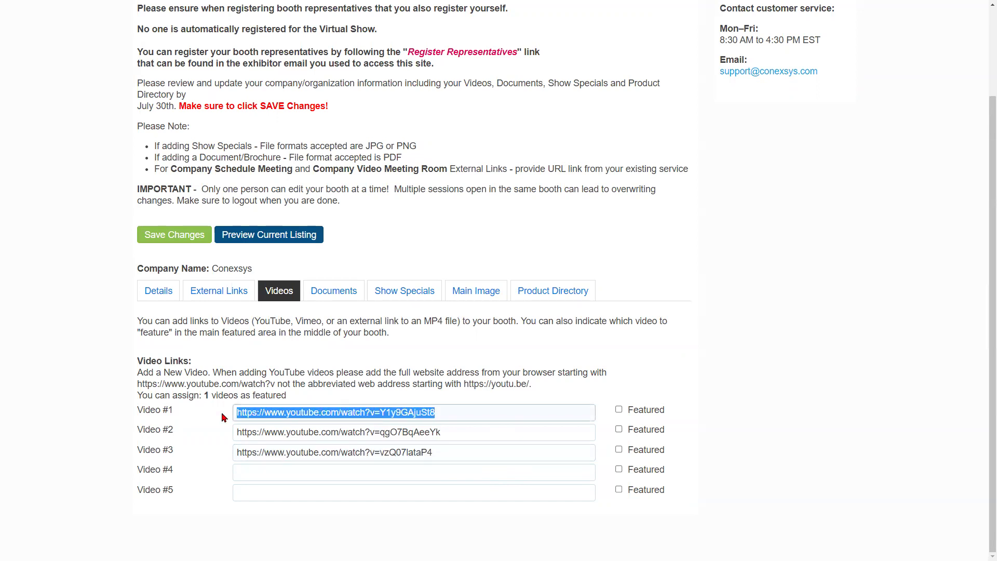
click(473, 412)
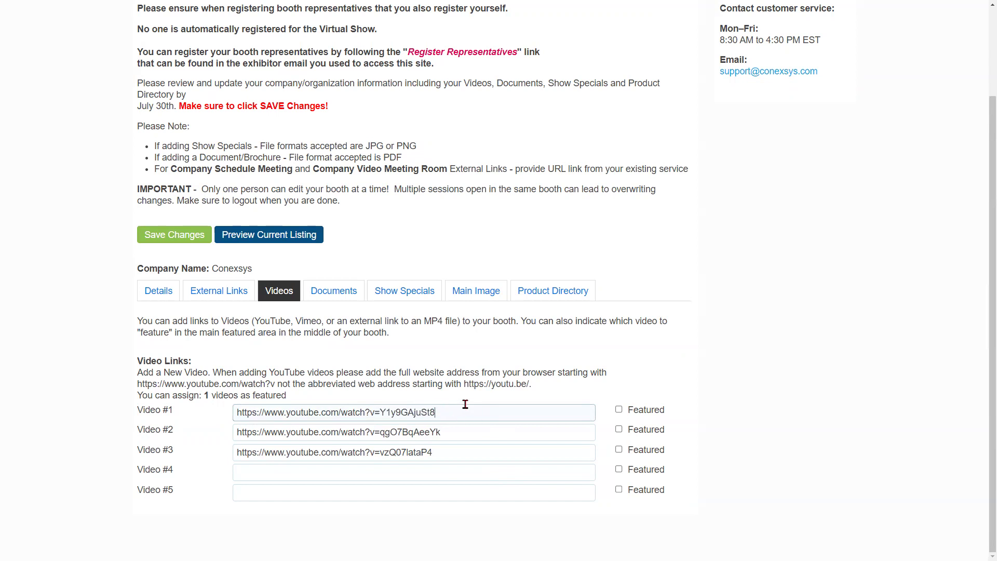
- Leave only Video #1 marked as Featured and save the booth
click(619, 410)
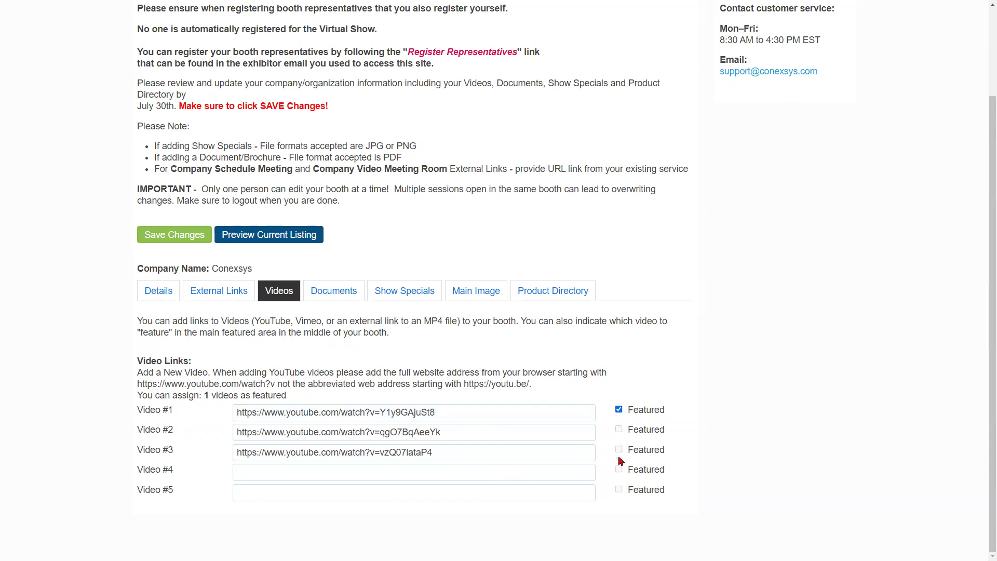
click(619, 410)
click(619, 430)
click(619, 430)
click(619, 450)
click(619, 450)
click(620, 411)
click(187, 240)
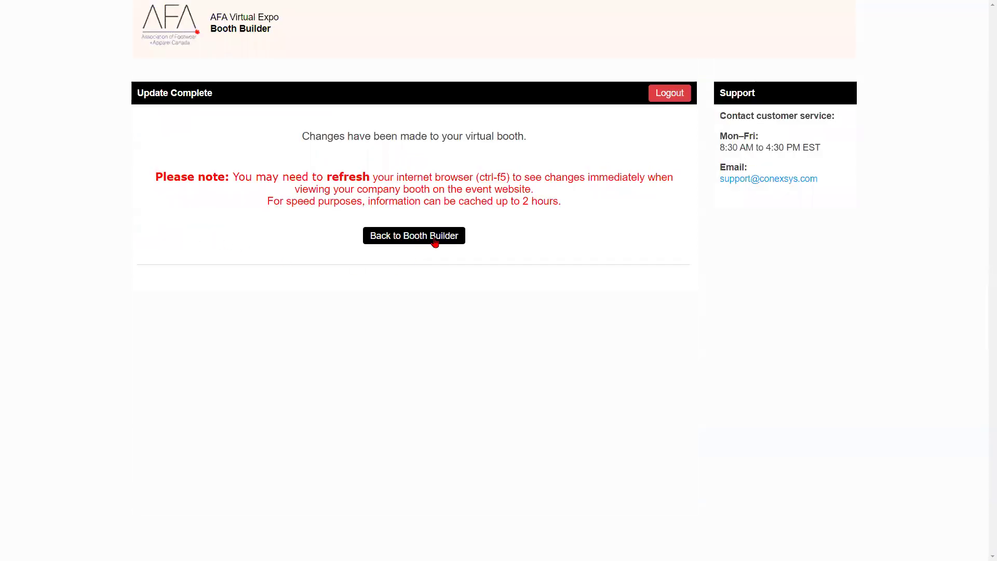
- Go back to the booth editor and show the empty Documents section
click(435, 243)
click(329, 404)
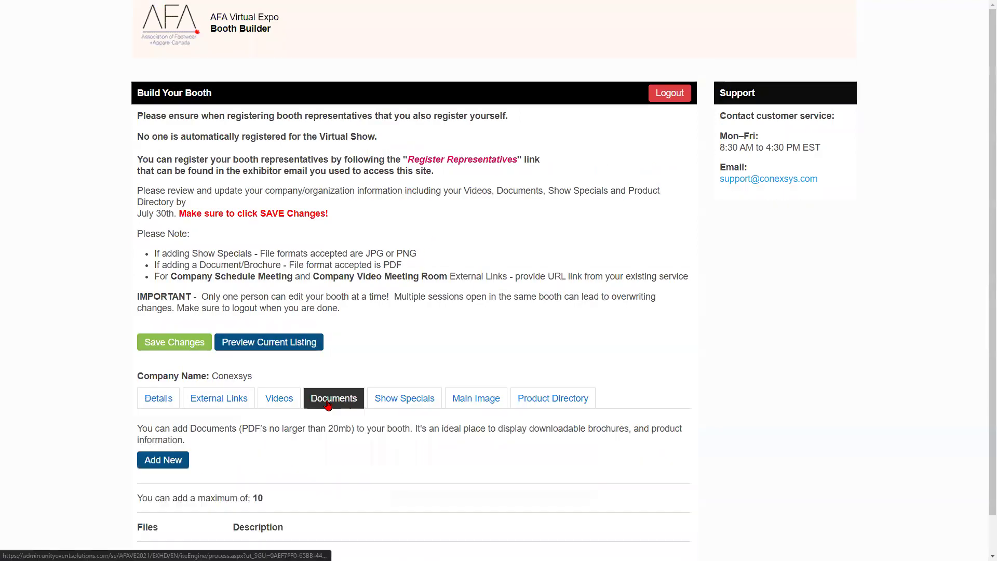
scroll(329, 404, down, 1)
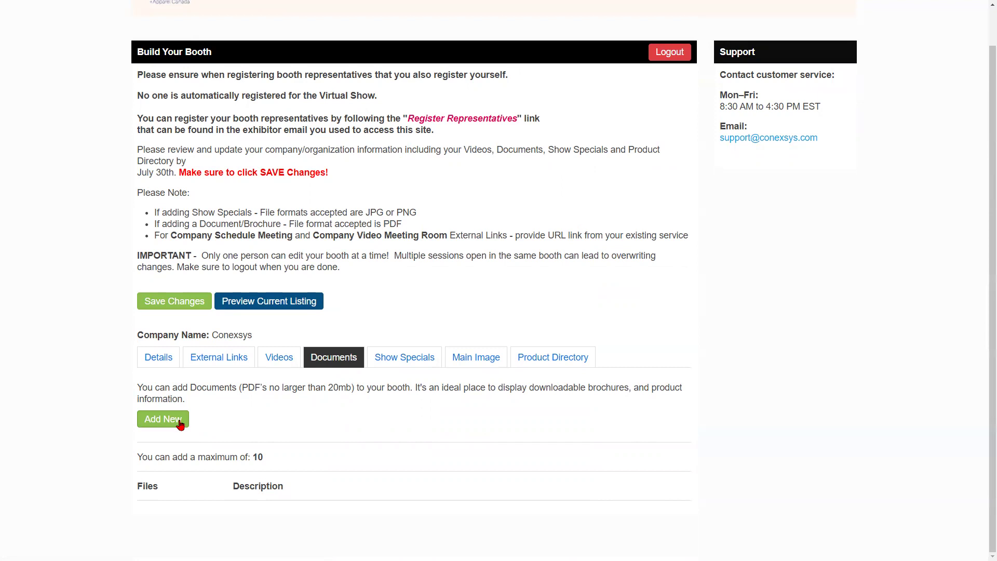
- Add SAMPLE PDF.pdf as a brochure with a pasted product description
click(179, 424)
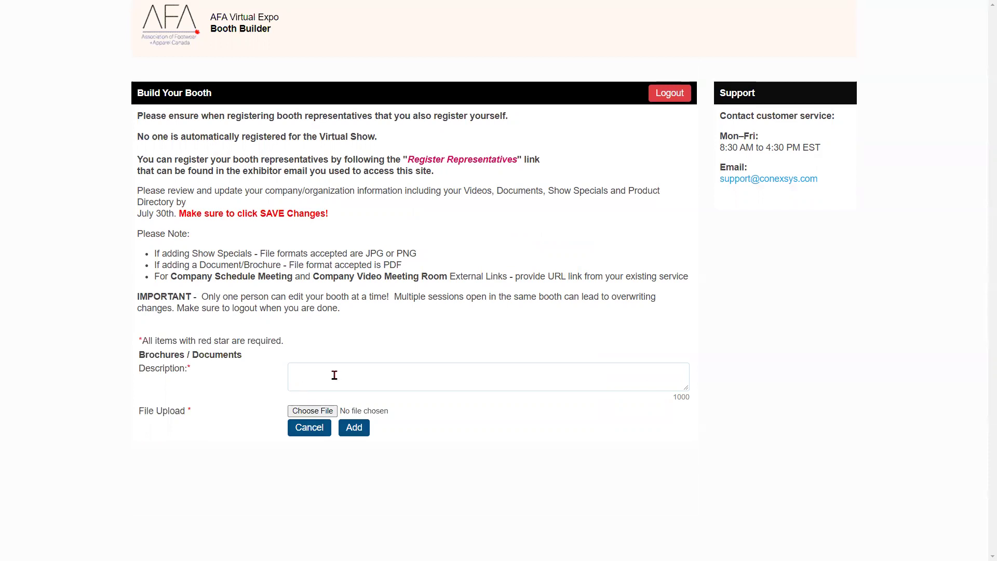
click(312, 411)
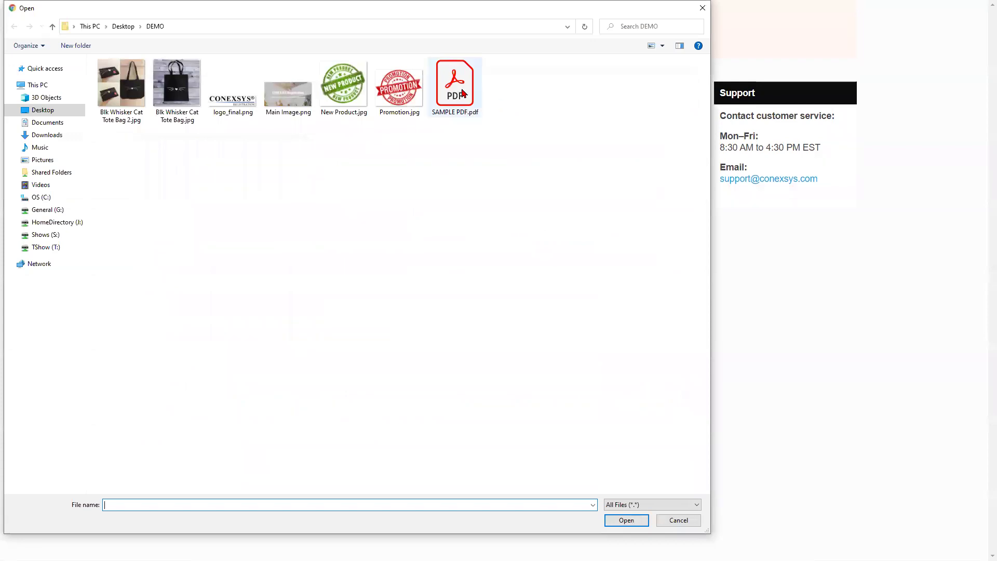
double_click(455, 84)
click(389, 372)
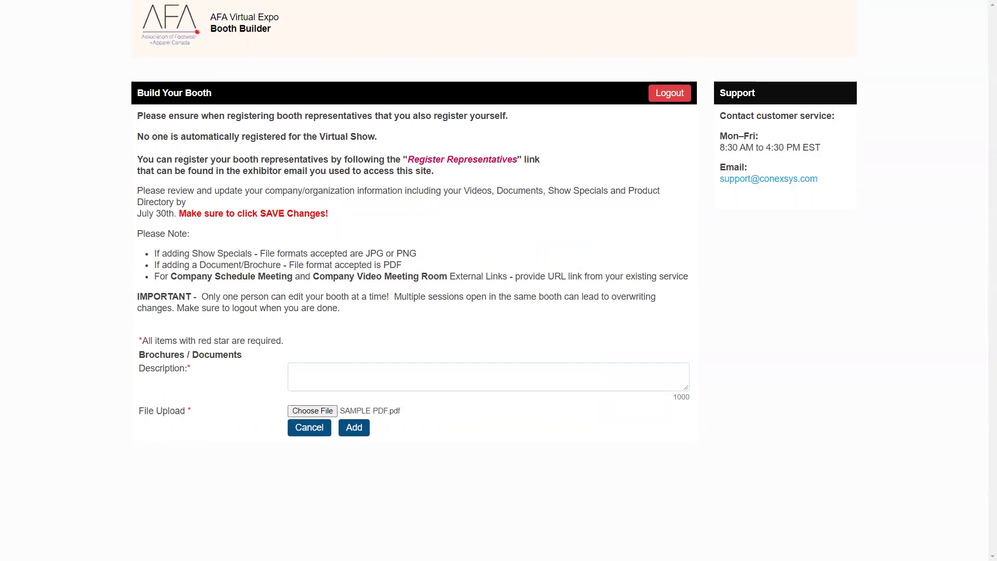
click(400, 370)
text(Unique, whimsical and practical products for all seasons and occasions.)
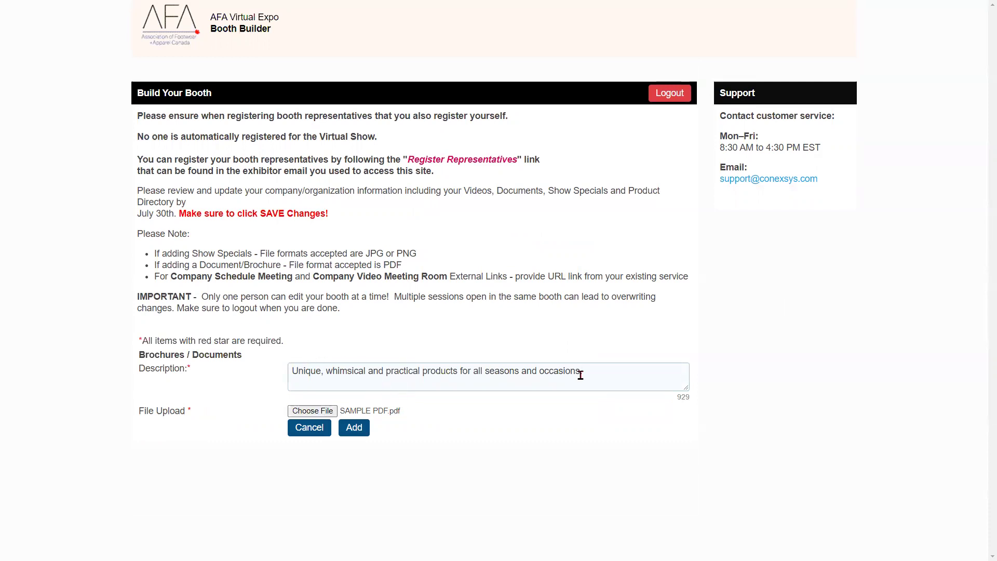
click(357, 434)
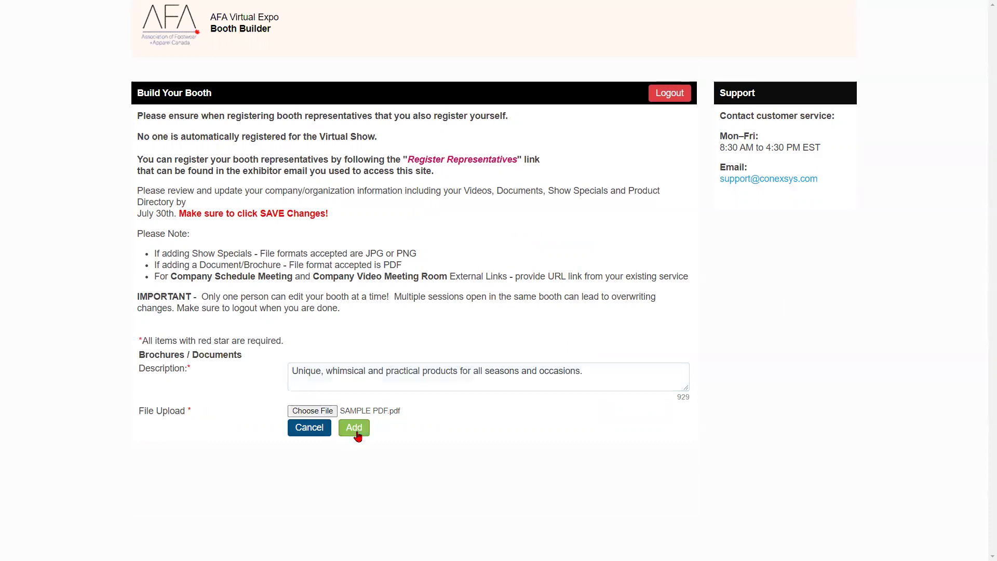
- Save the booth, return to the editor and bring up Show Specials
scroll(364, 435, down, 1)
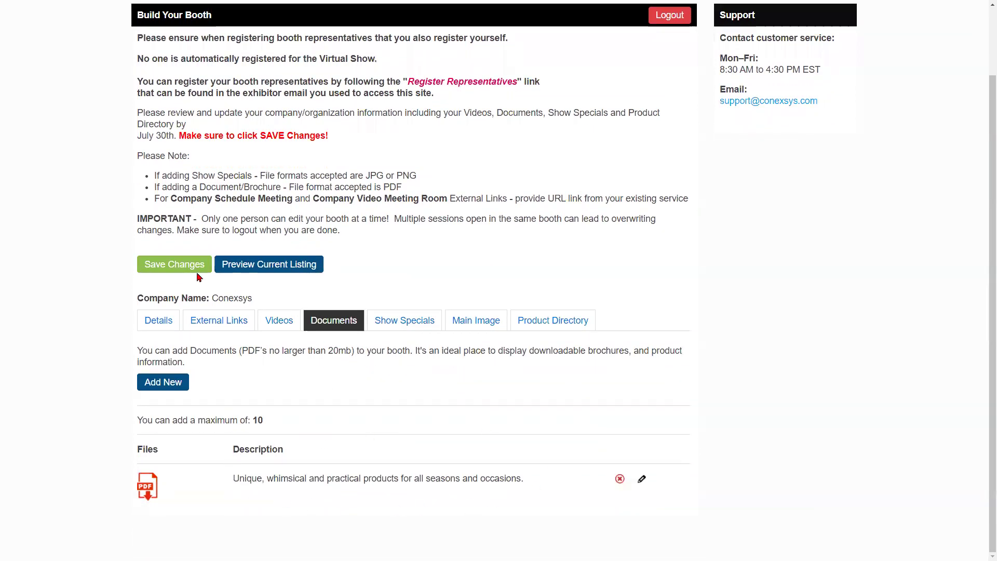
click(182, 269)
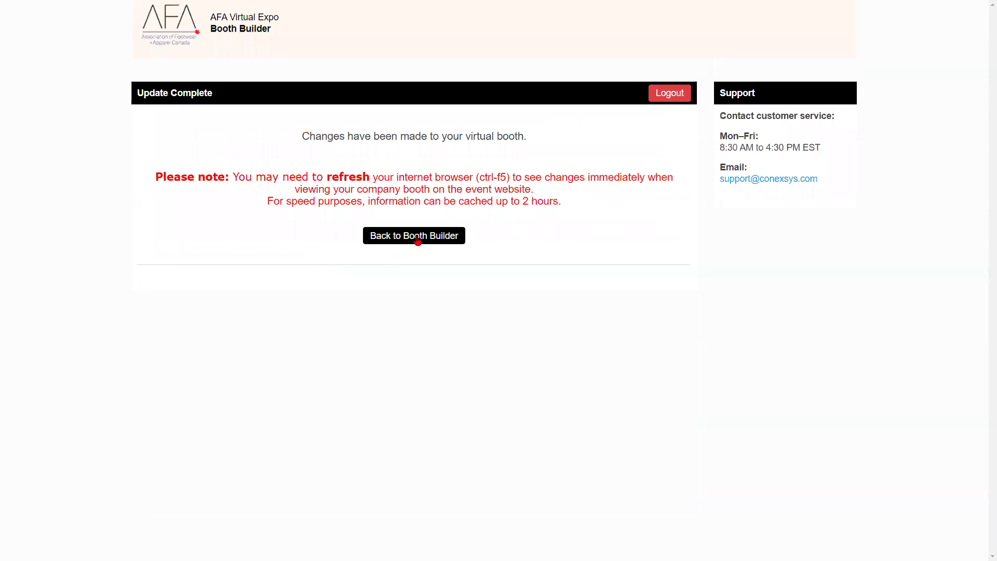
click(415, 234)
click(404, 398)
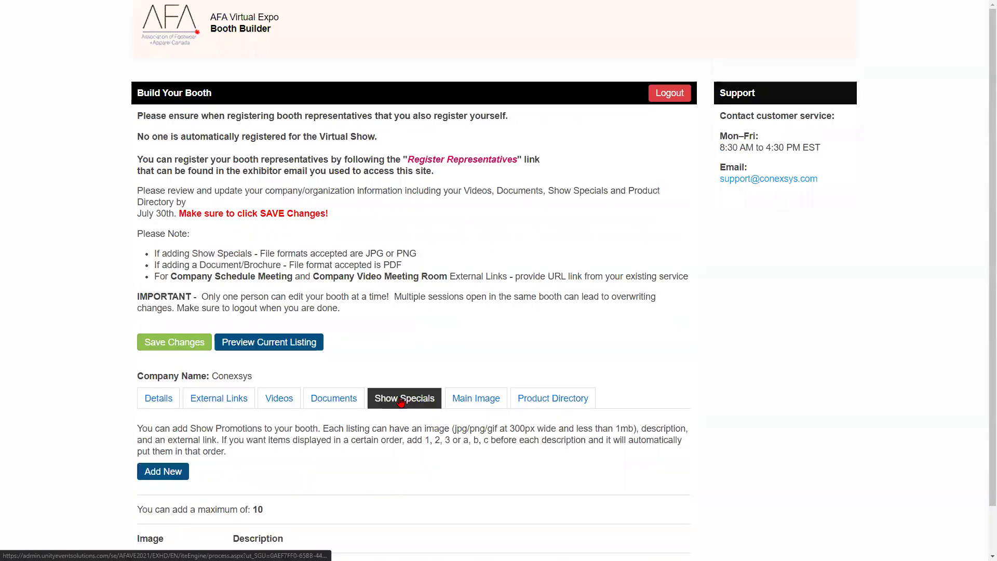
- Create a Free Shipping Discount show special using the Promotion.jpg image
scroll(451, 399, down, 1)
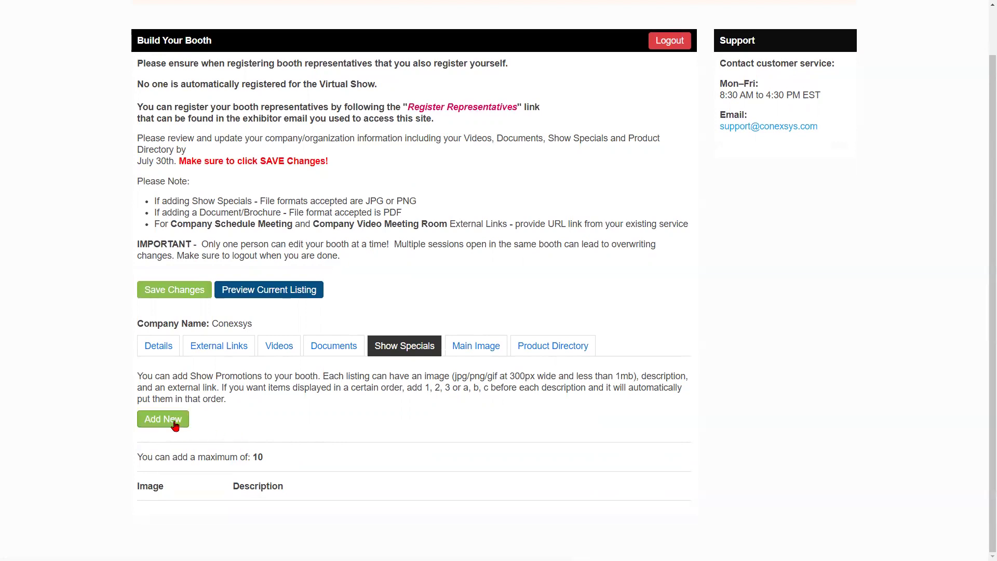
click(175, 426)
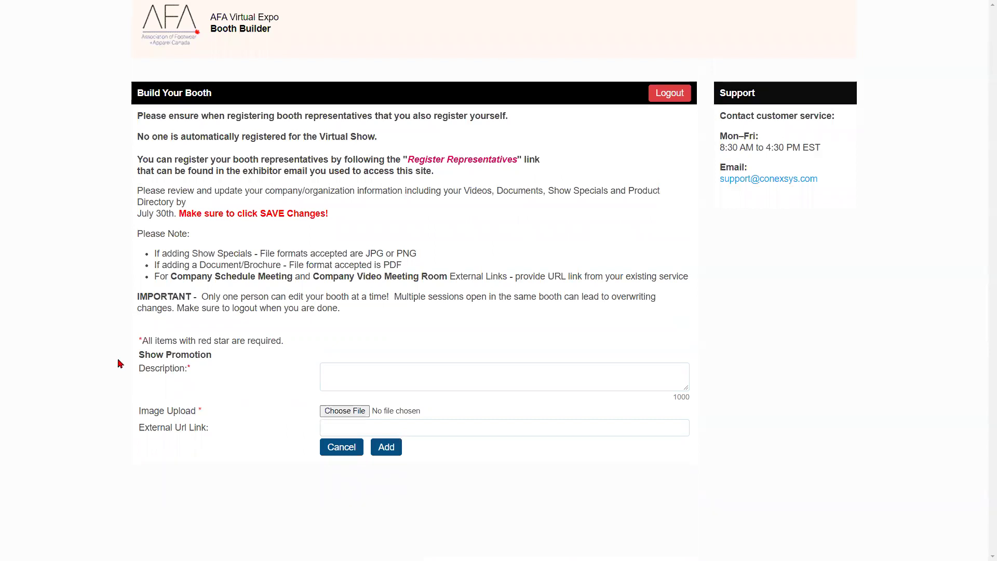
click(400, 380)
text(Free Shipping Discount)
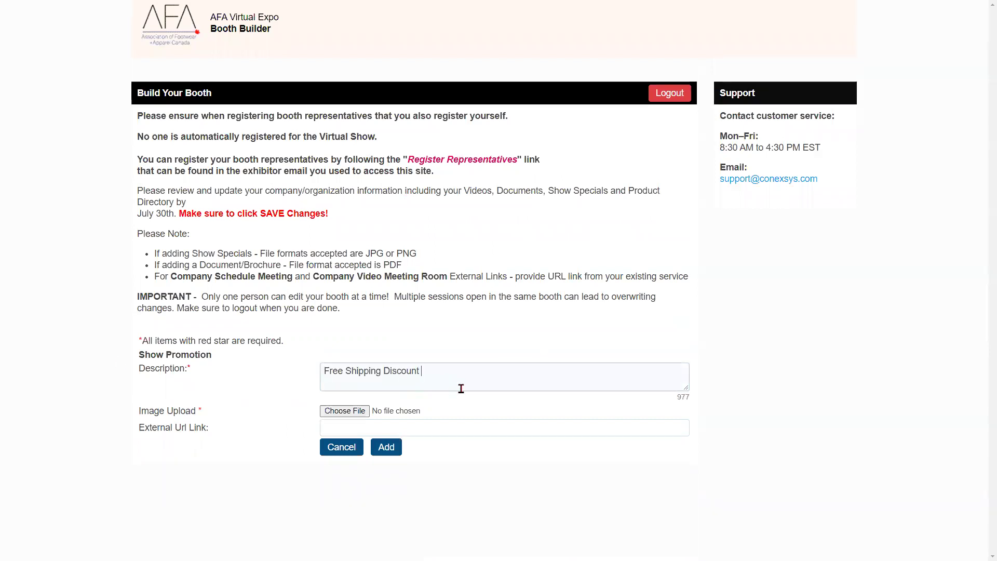
click(342, 412)
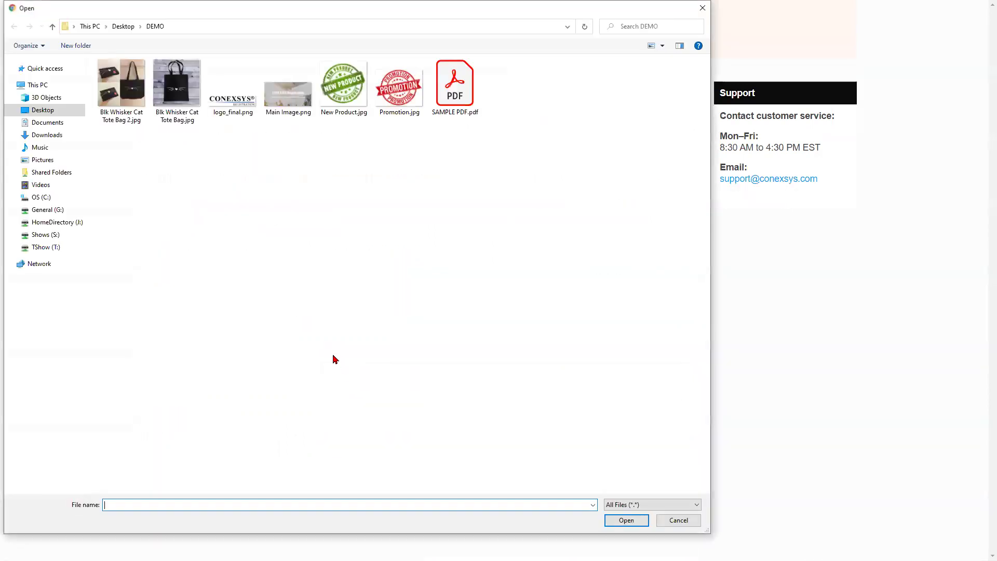
double_click(403, 90)
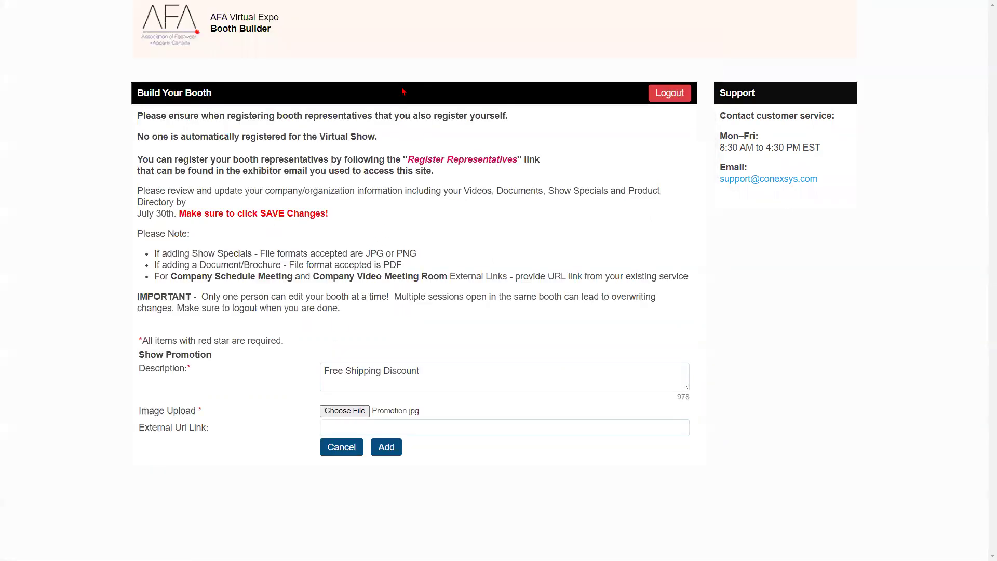
click(345, 422)
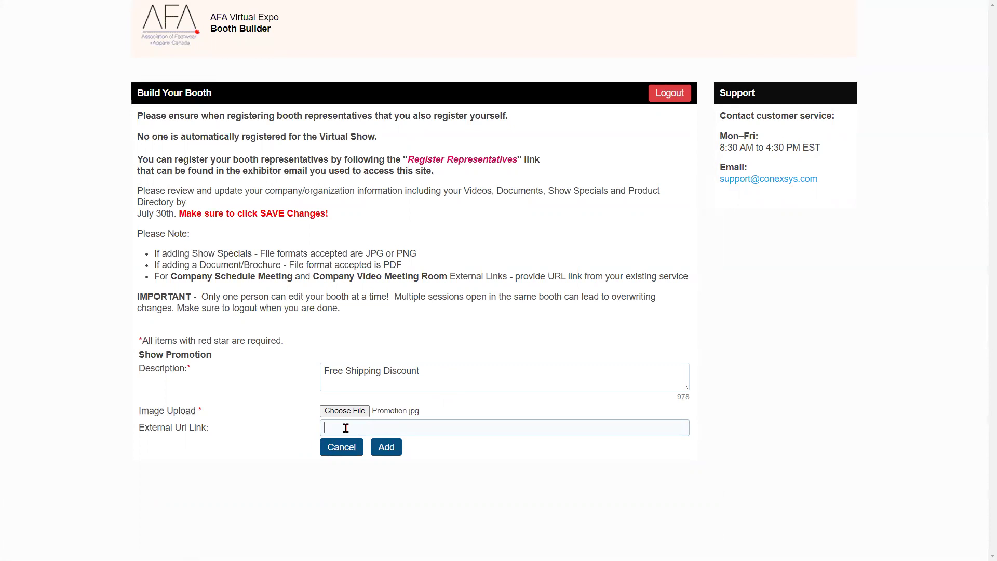
click(396, 450)
- Save the booth changes and return to the editor
scroll(403, 454, down, 3)
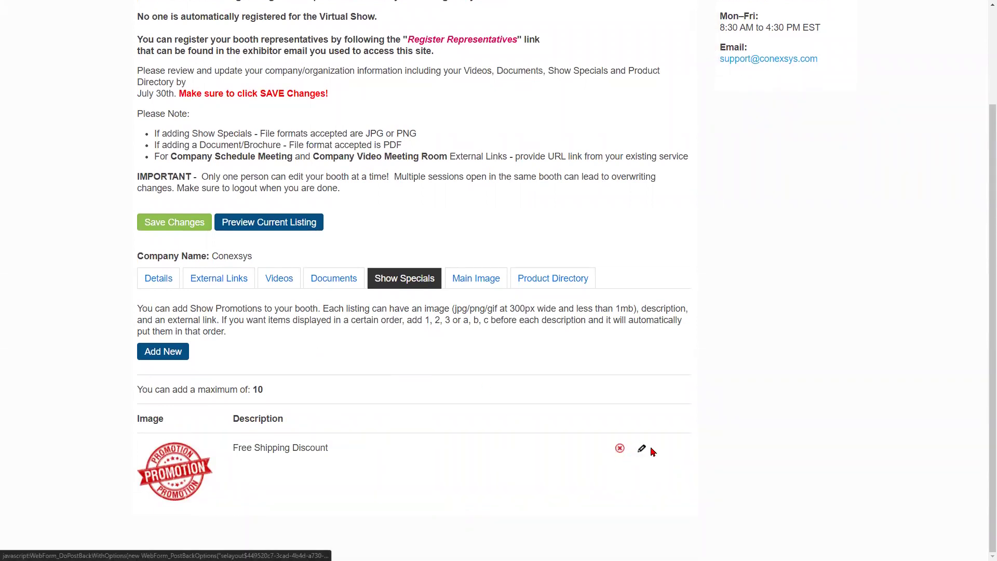
click(165, 224)
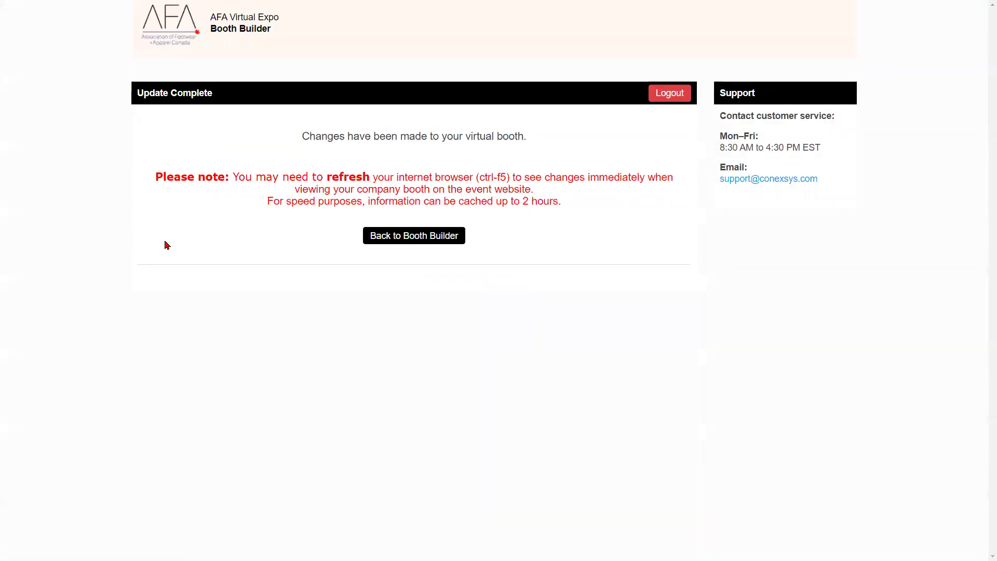
click(400, 240)
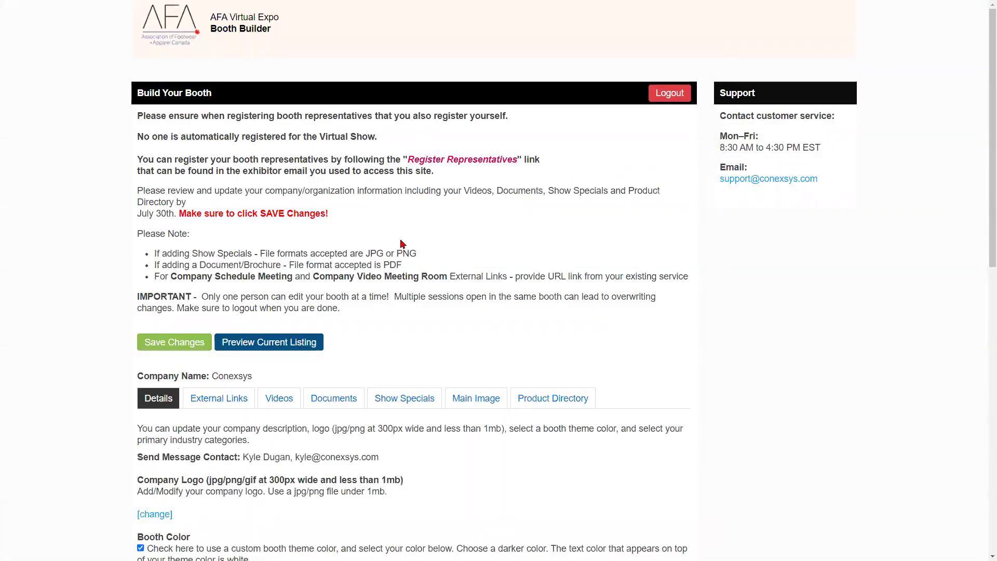
- Upload Main Image.png as the booth's main image, save, and return to the editor
scroll(401, 240, down, 2)
scroll(402, 240, down, 4)
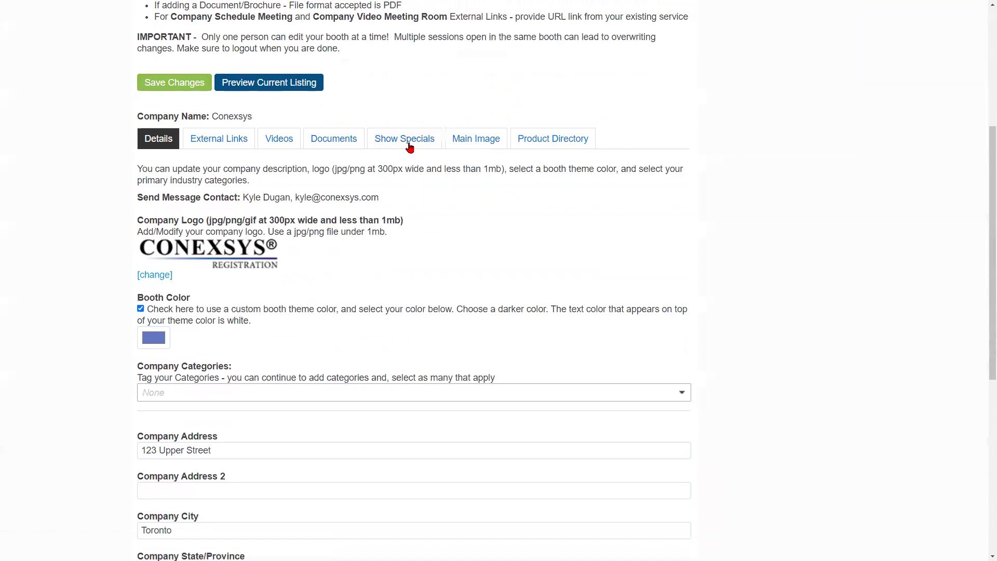
click(460, 142)
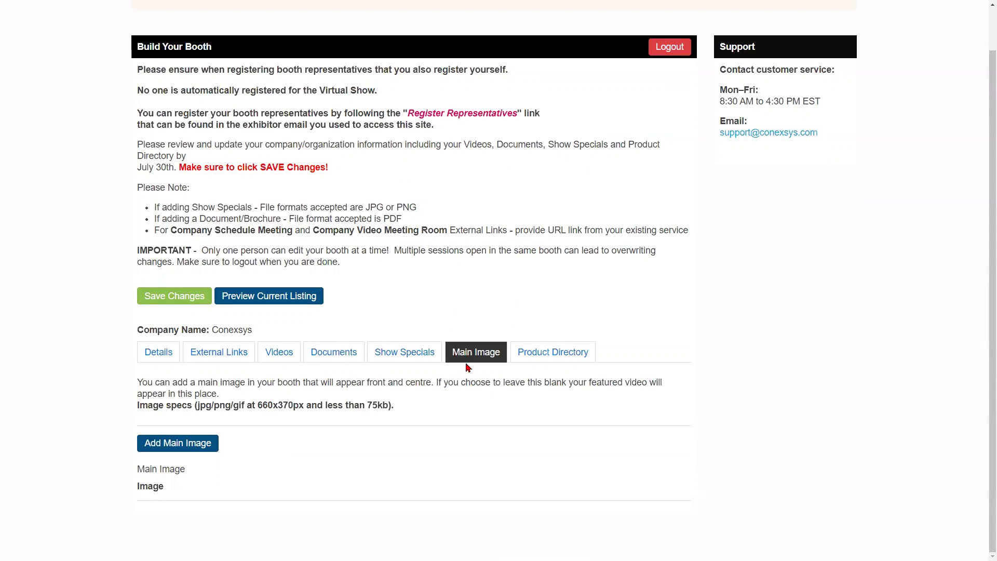
click(198, 447)
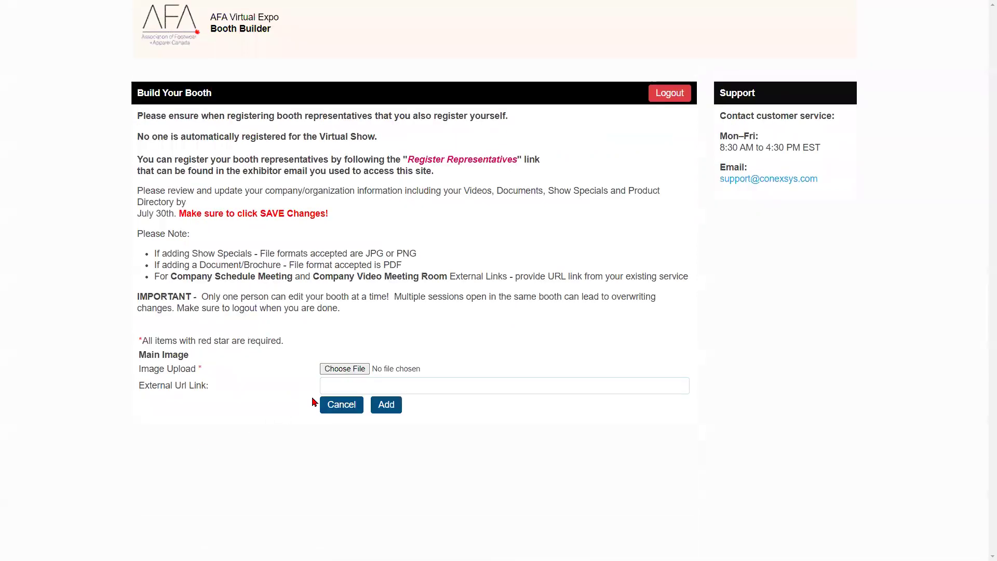
click(349, 372)
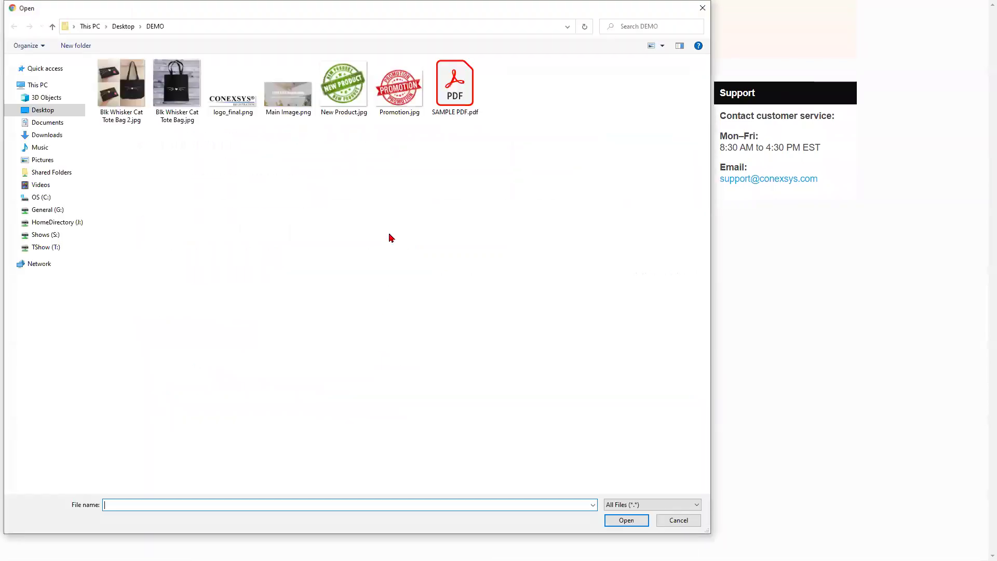
double_click(294, 100)
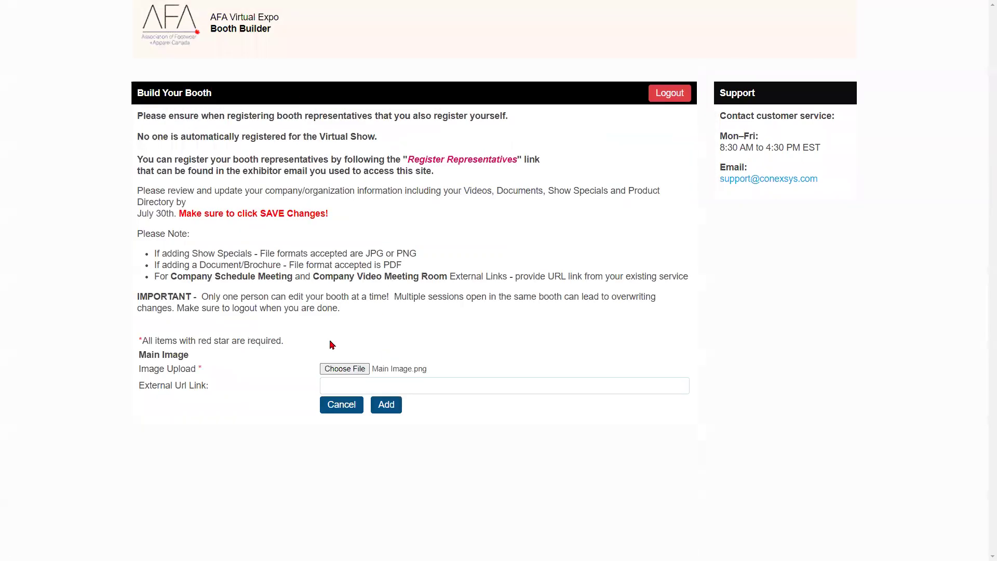
click(397, 406)
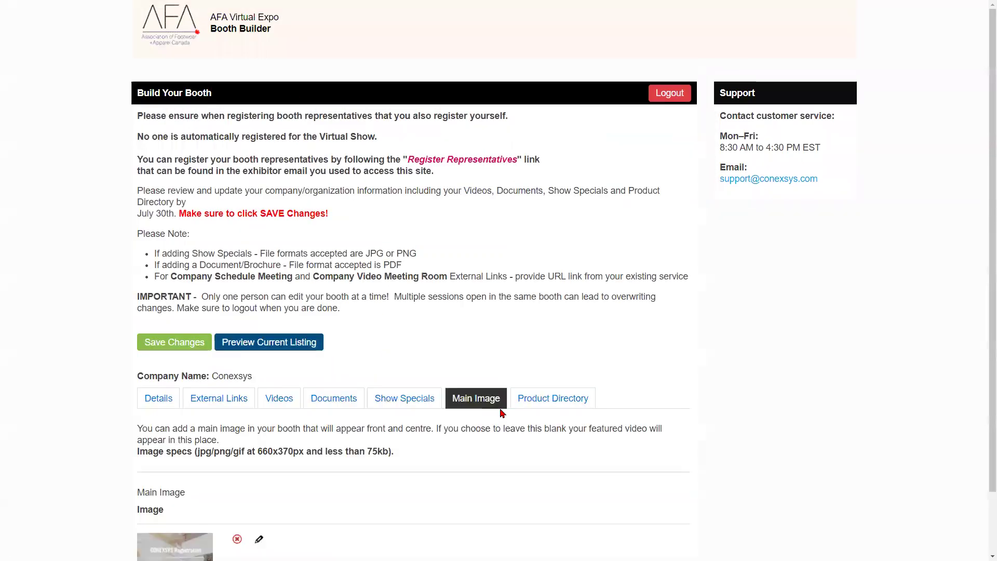
scroll(519, 408, down, 1)
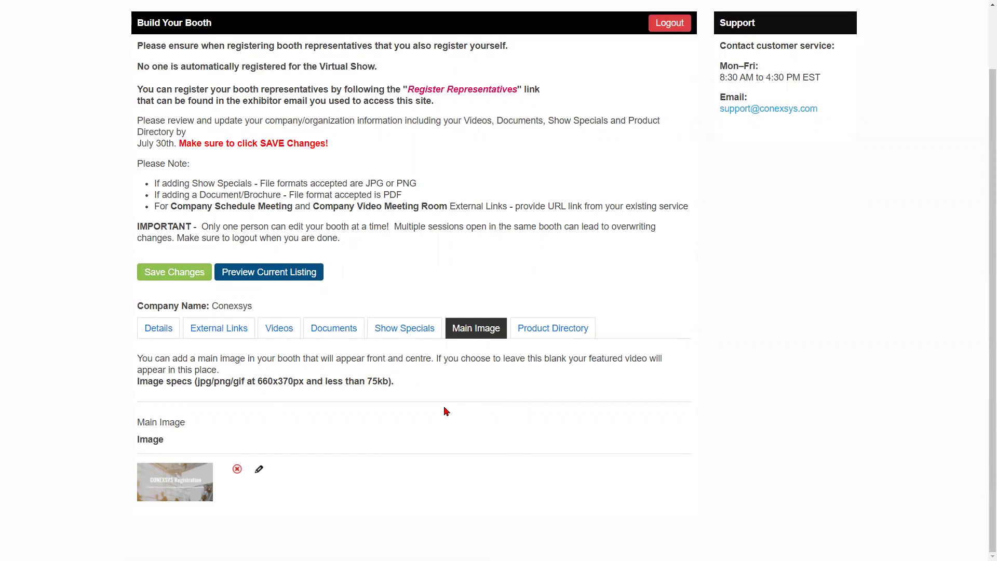
click(181, 276)
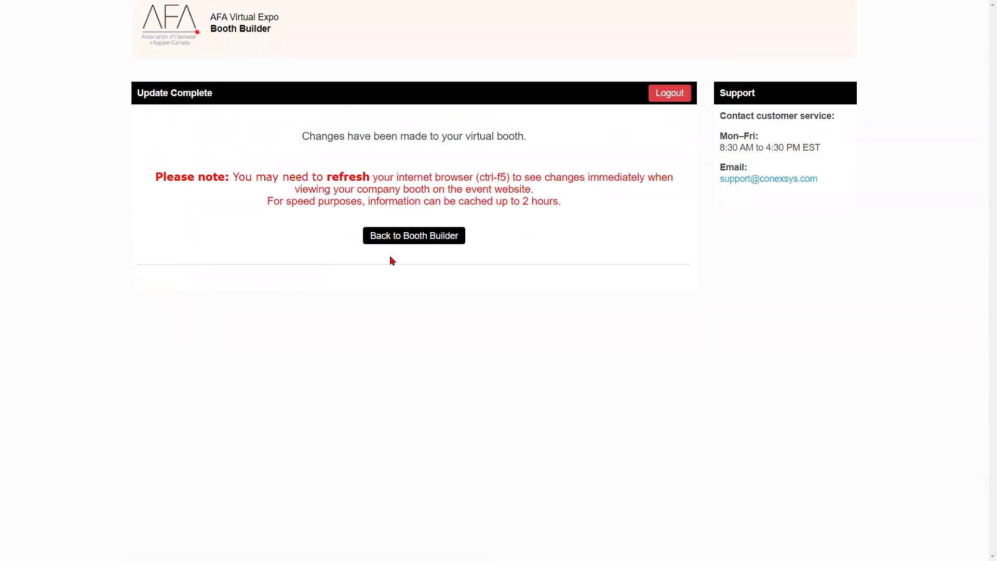
click(422, 236)
- Switch to the empty Product Directory and start a new product entry
scroll(442, 259, down, 4)
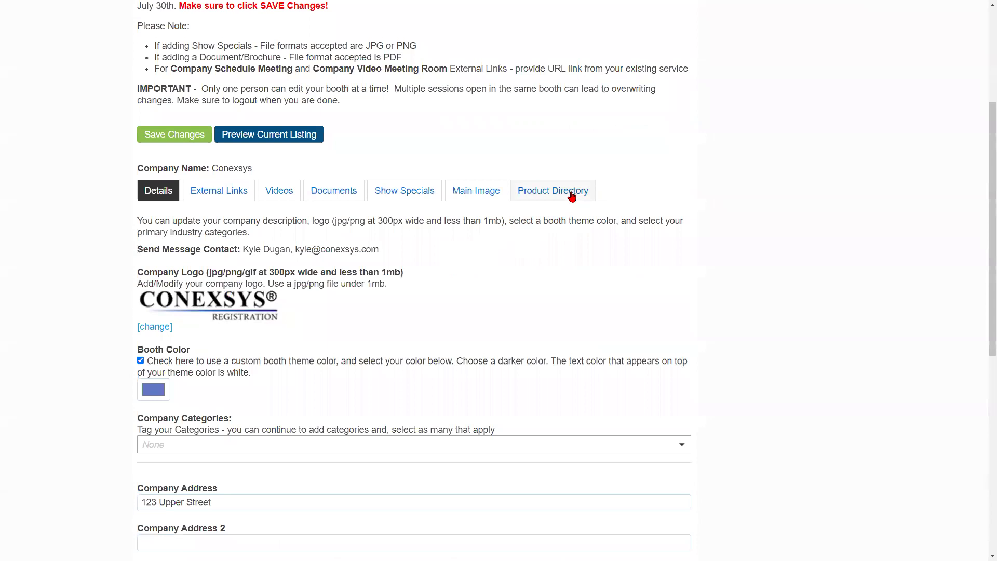
click(574, 193)
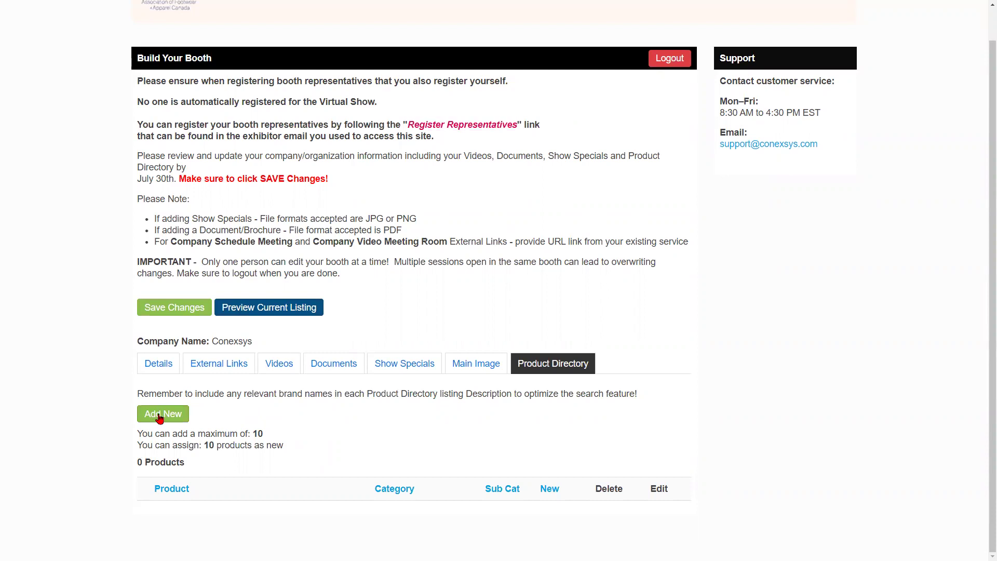
click(161, 414)
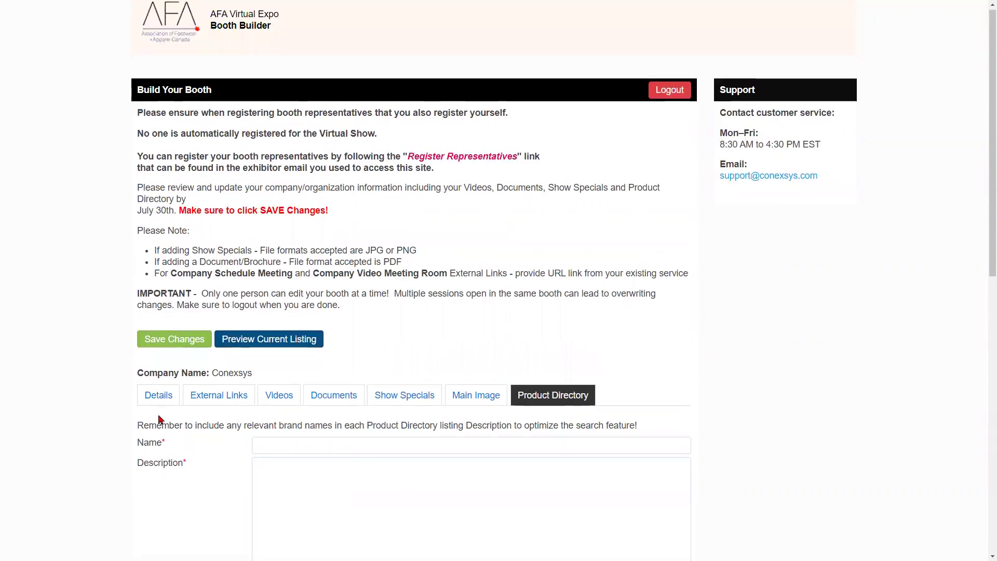
- Name the product 'Cat Tote Bag' and paste in its description
scroll(158, 474, down, 4)
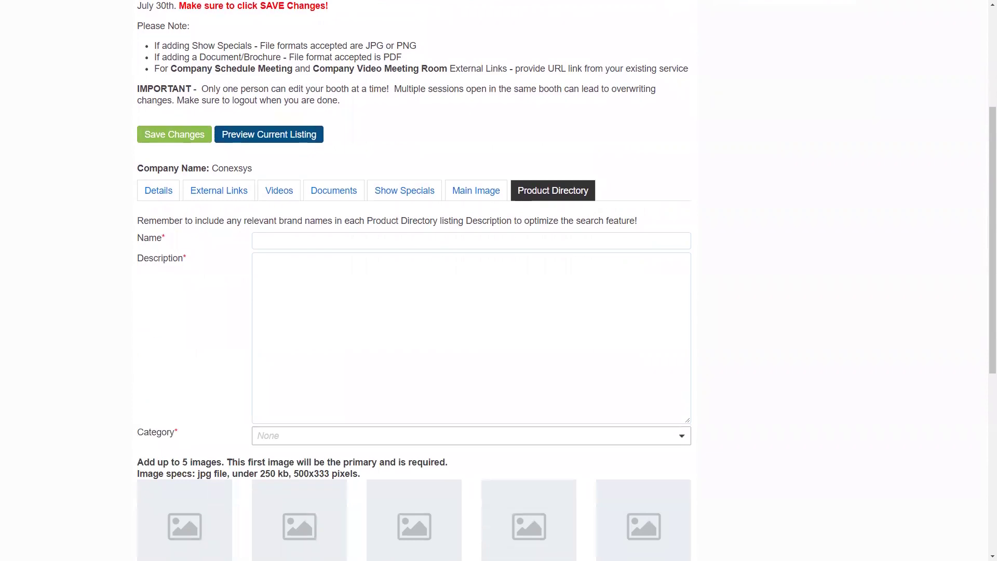
click(345, 244)
text(Cat Tote Bag)
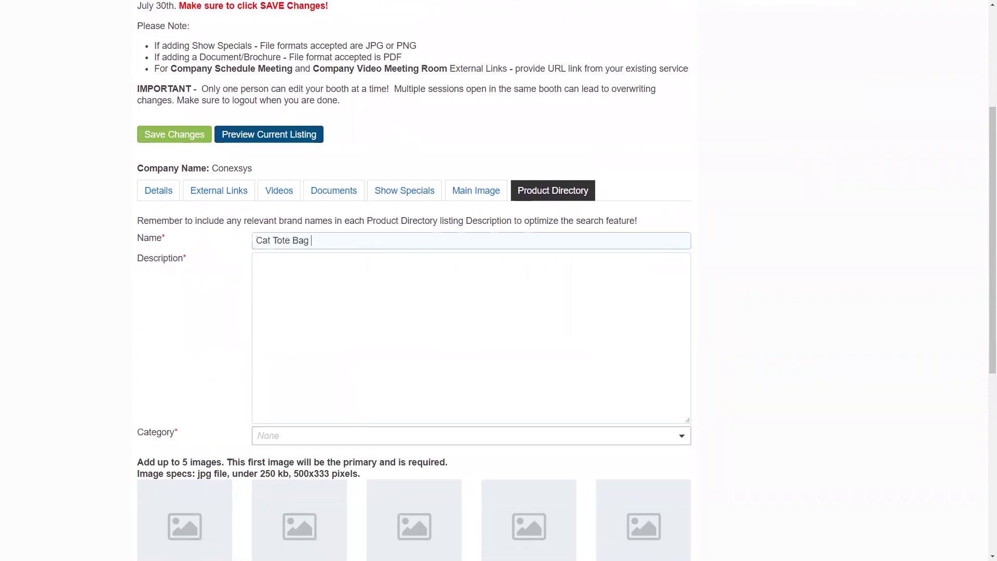
click(532, 286)
text(Spread your love of cats anywhere you go with a purrfect cat tote bag! Great everyday strong carrier bag with long handles for easy carrying and to sling over your shoulder.)
scroll(519, 289, down, 2)
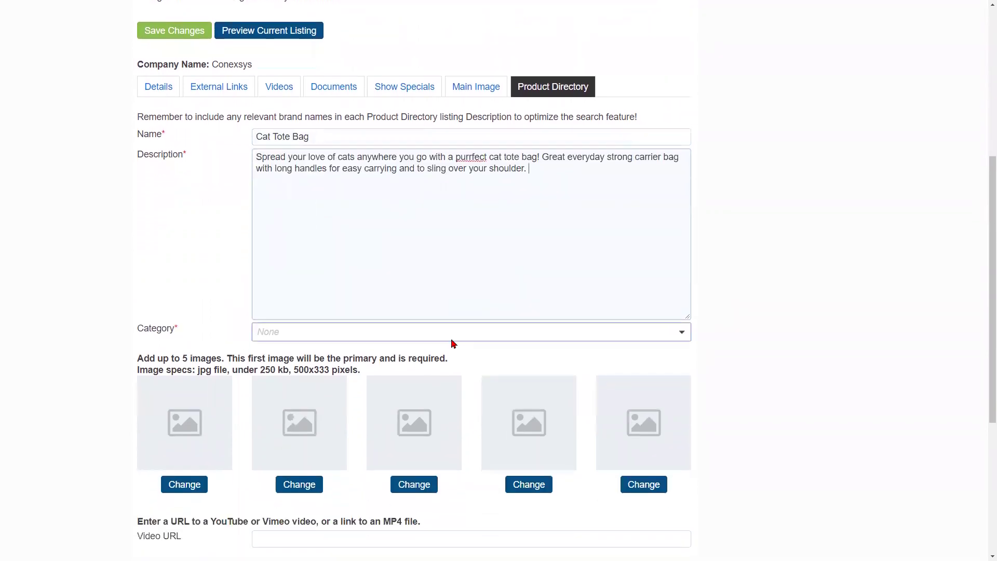
- Tag the product with the Accessories, Handbags and Luggage categories
click(454, 335)
scroll(454, 329, down, 1)
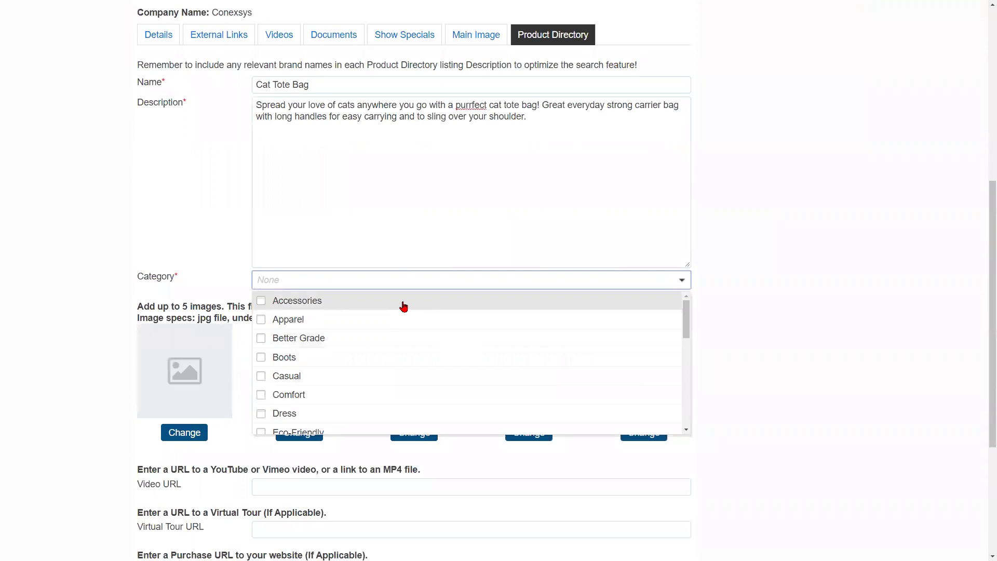
click(404, 305)
scroll(402, 309, down, 3)
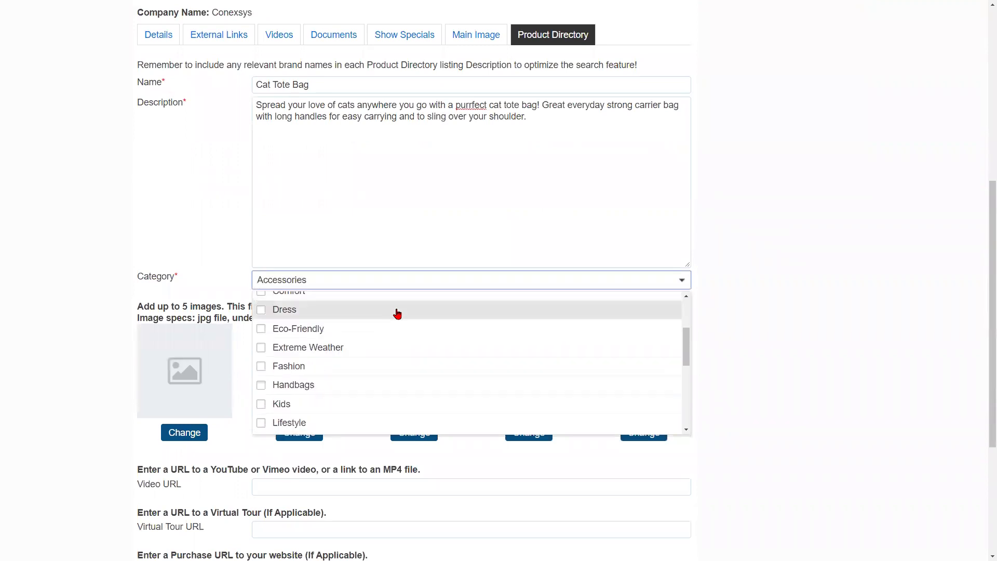
click(377, 335)
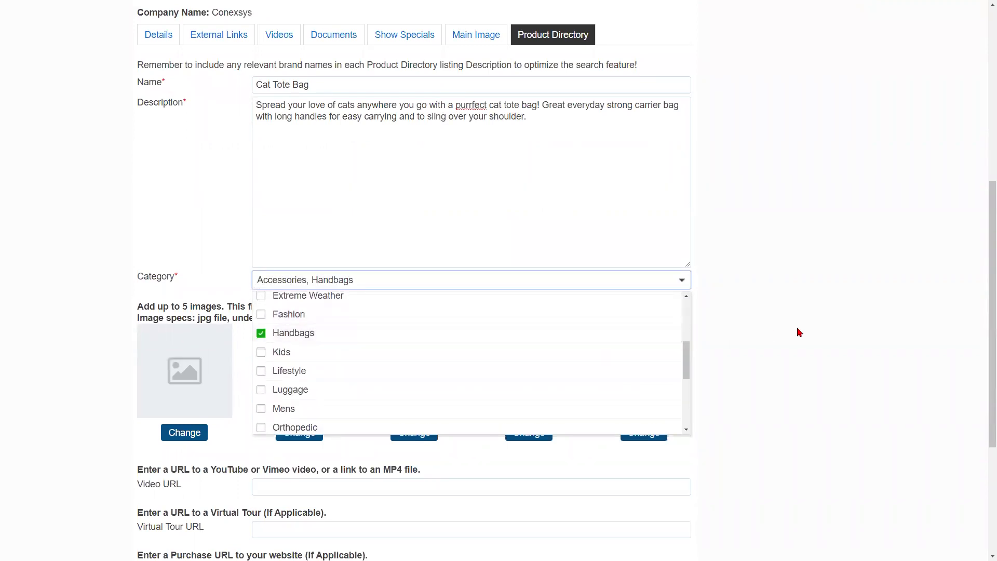
click(403, 389)
scroll(456, 373, down, 3)
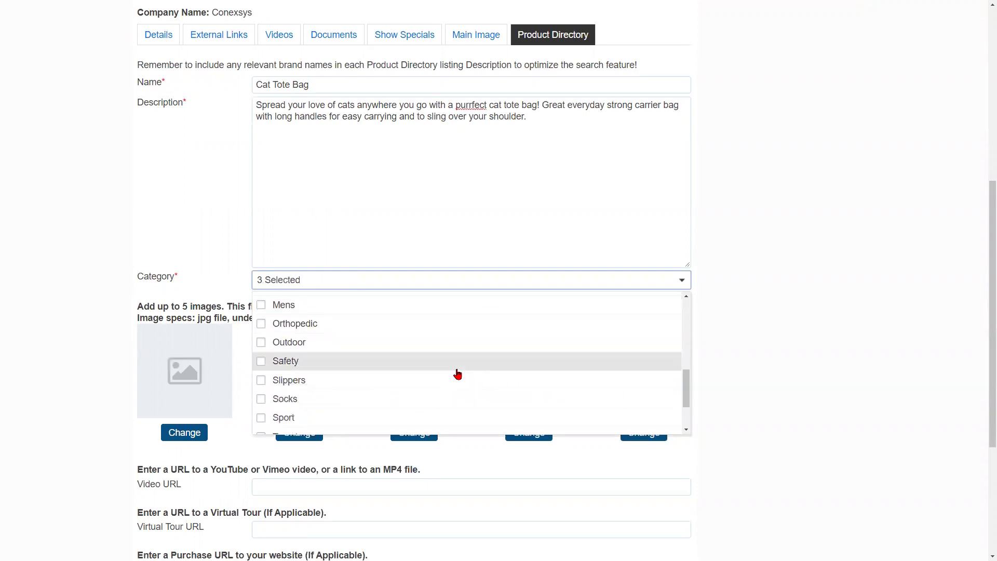
click(784, 356)
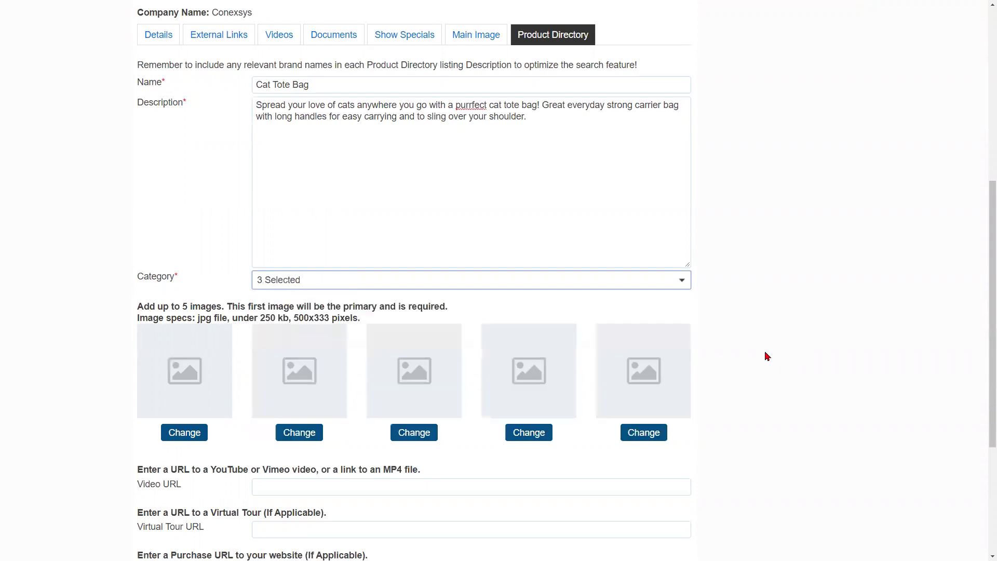
scroll(191, 384, down, 2)
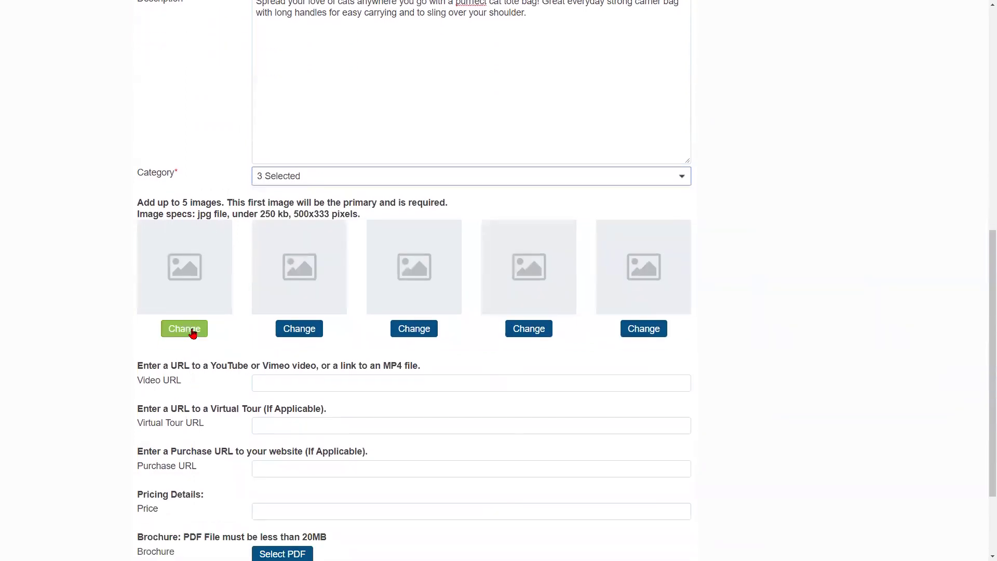
- Upload Blk Whisker Cat Tote Bag.jpg ('Main Image') and Blk Whisker Cat Tote Bag 2.jpg as product images
click(191, 330)
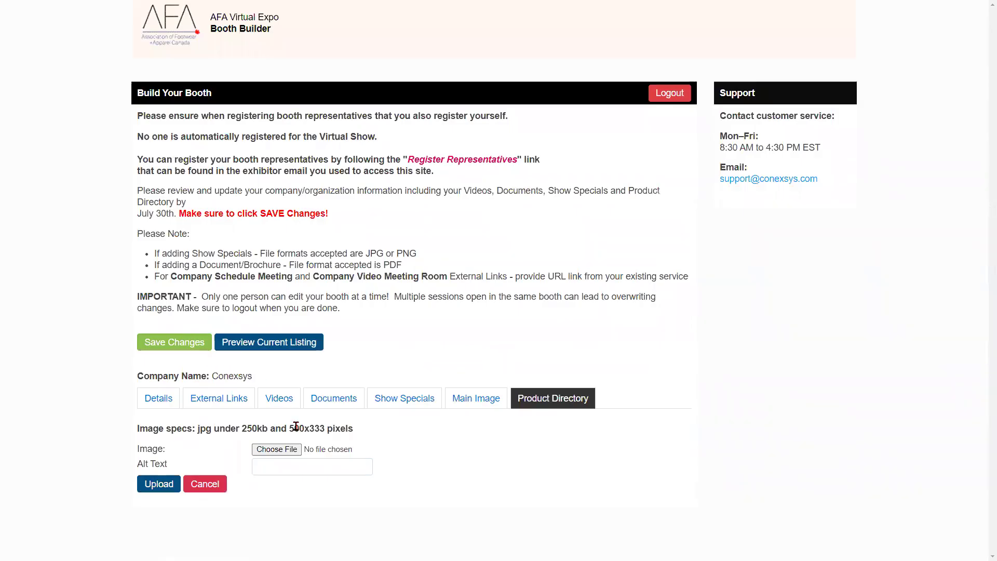
click(285, 450)
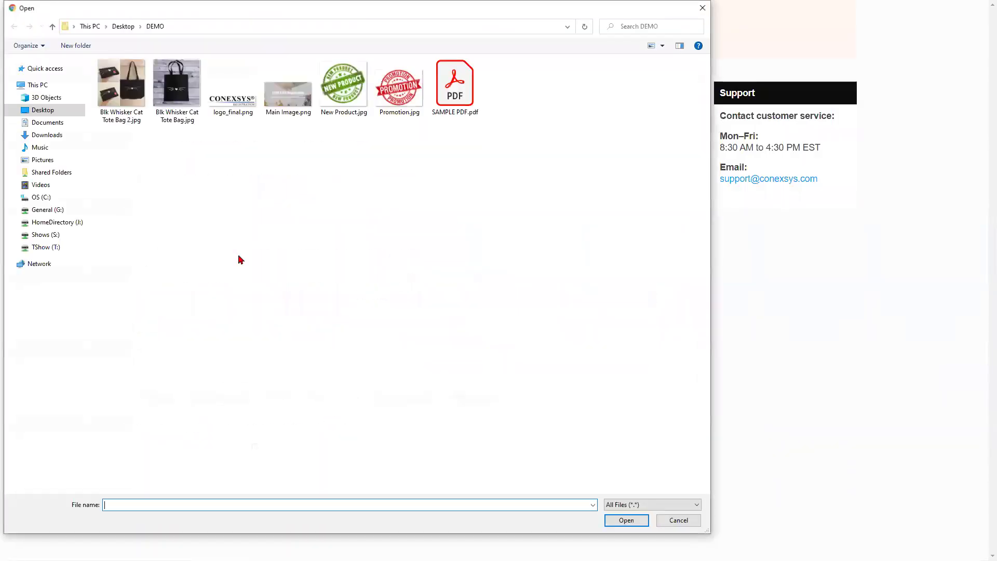
double_click(175, 91)
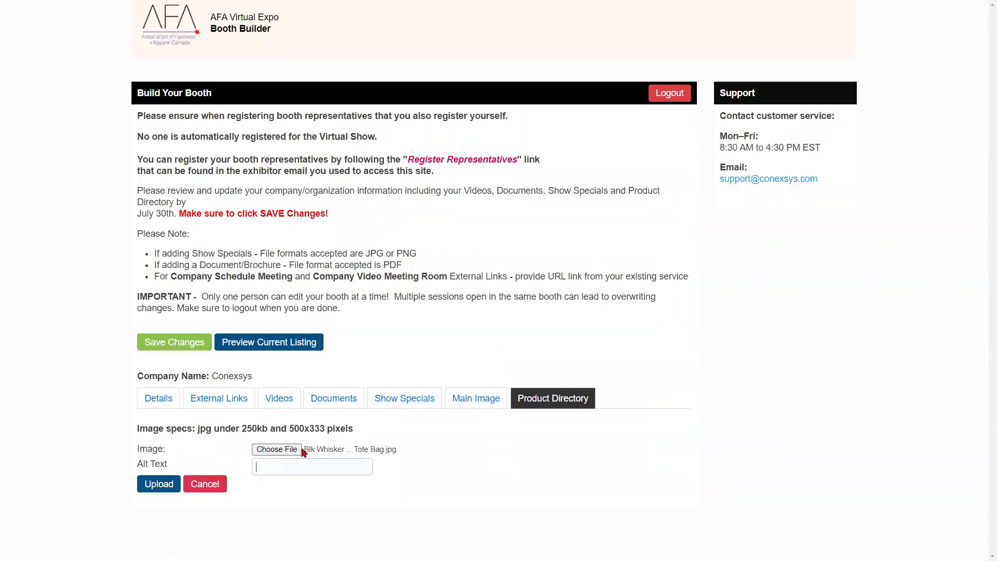
text(Main Image)
click(159, 484)
scroll(360, 451, down, 7)
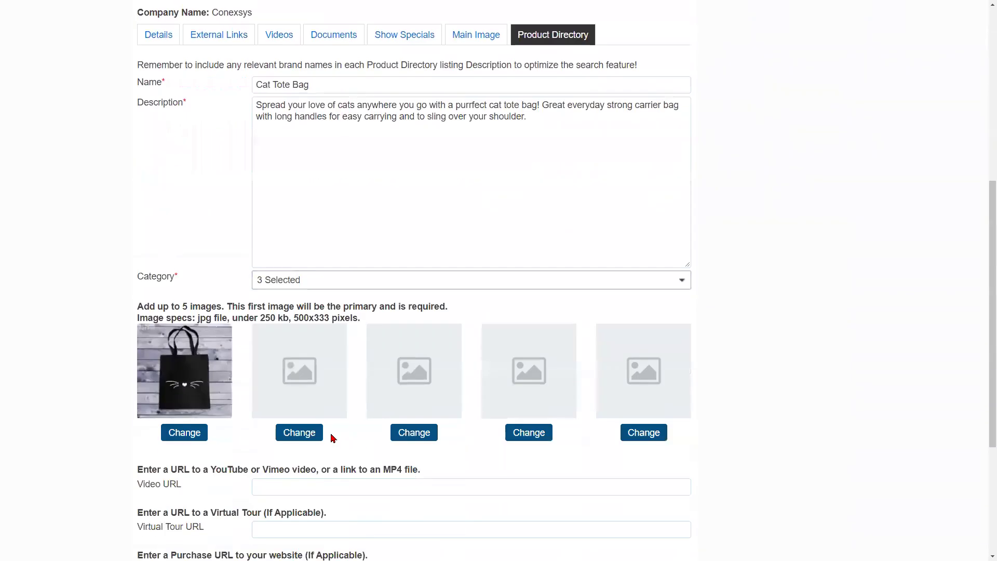
click(292, 442)
click(276, 450)
double_click(121, 86)
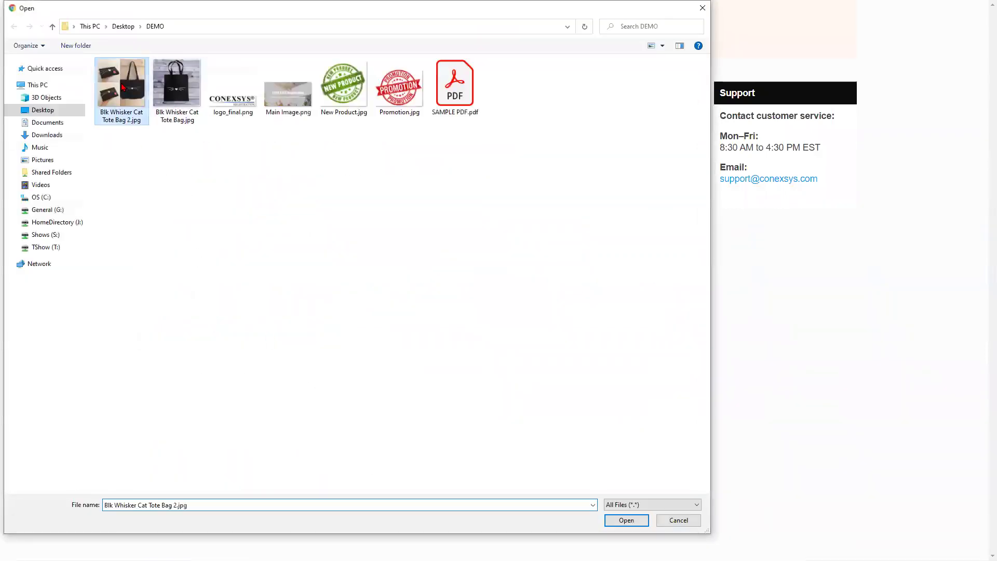
click(157, 485)
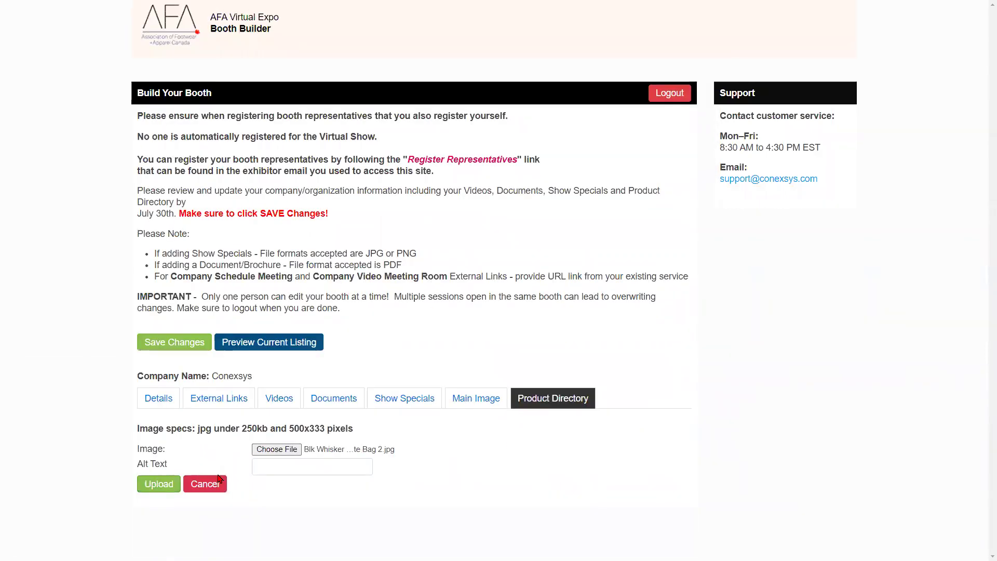
scroll(446, 457, down, 9)
- Leave the Video, Virtual Tour, Purchase URL and Price fields empty and tick Set as New
scroll(405, 455, down, 3)
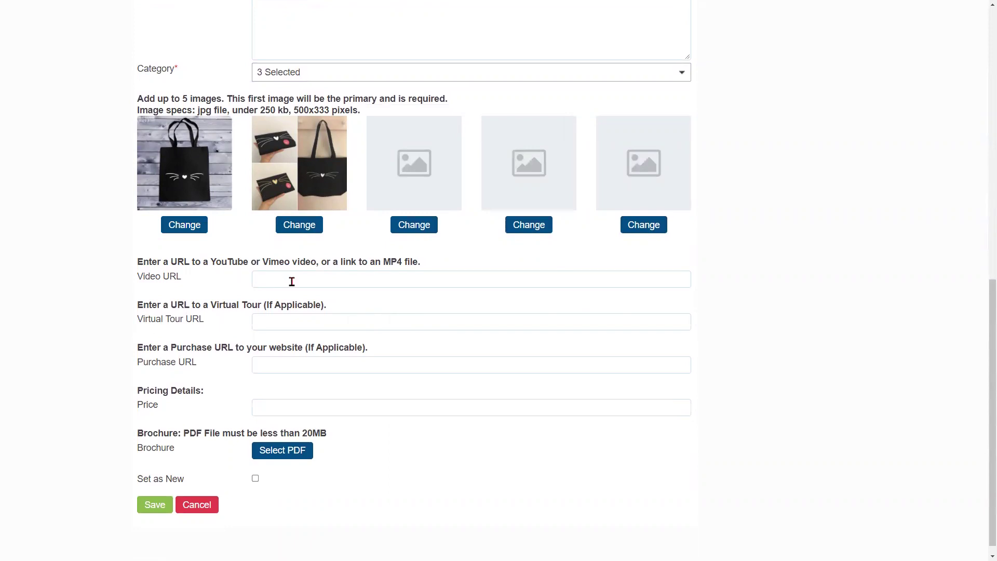
click(325, 281)
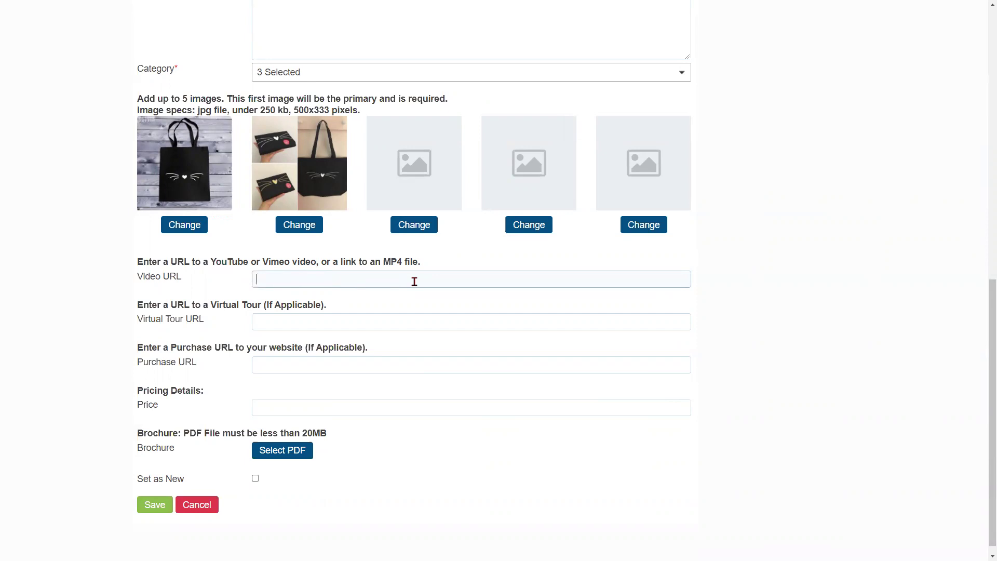
click(271, 321)
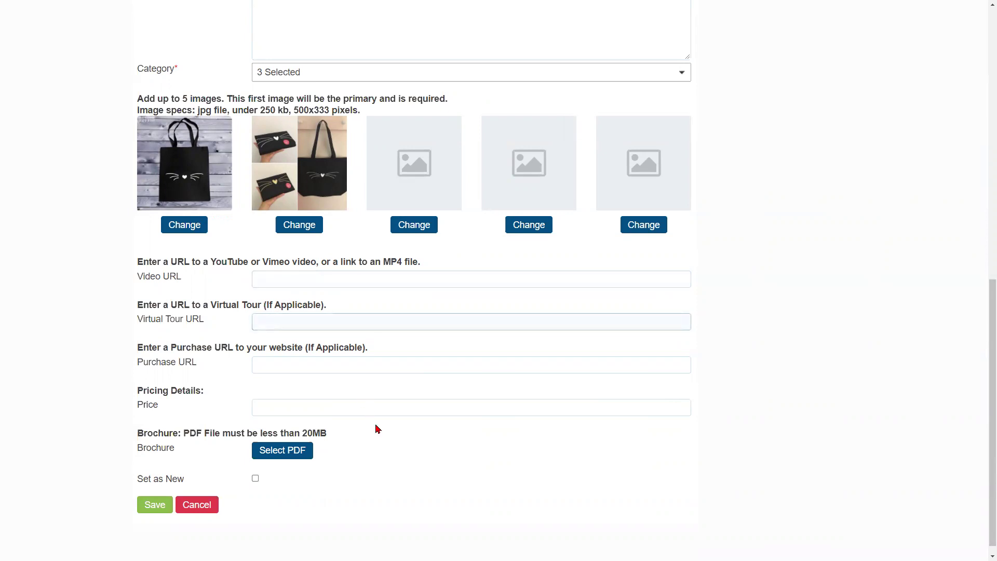
click(299, 370)
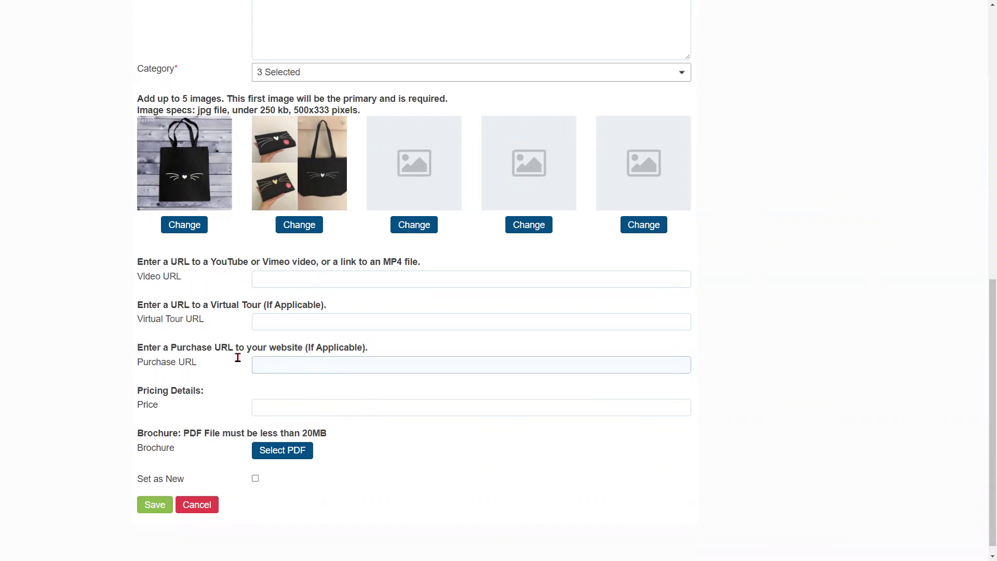
drag(171, 349, 299, 352)
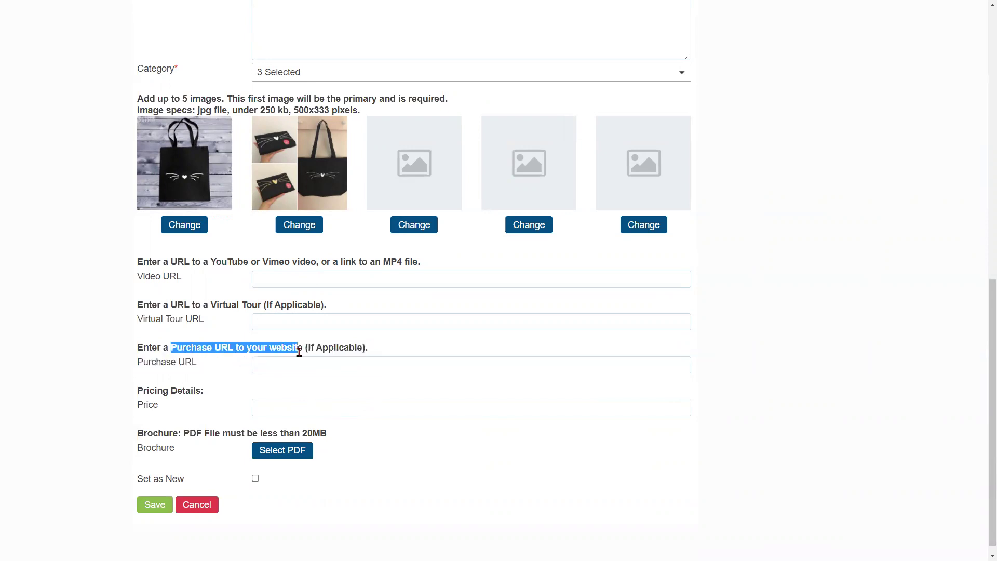
click(274, 401)
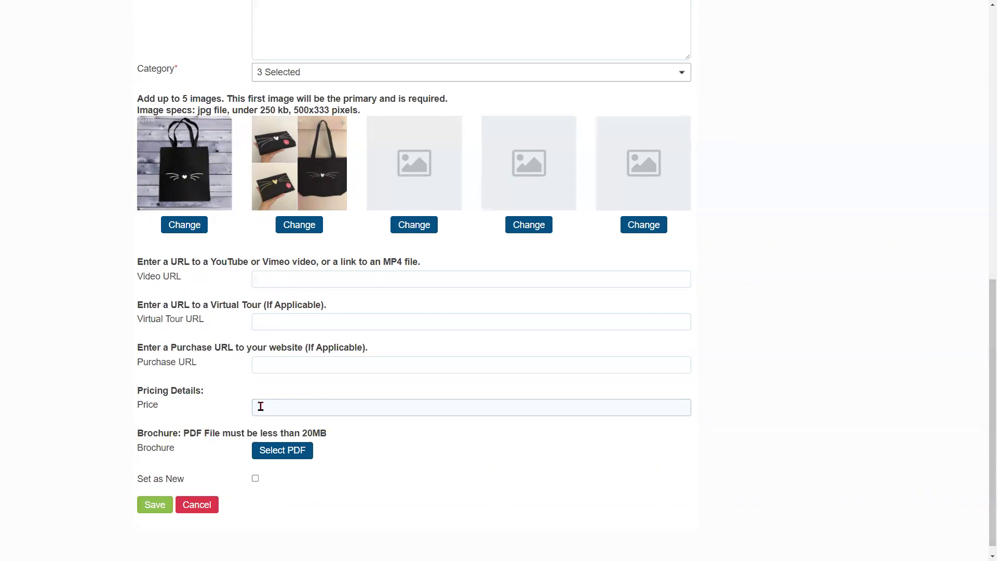
scroll(264, 397, down, 1)
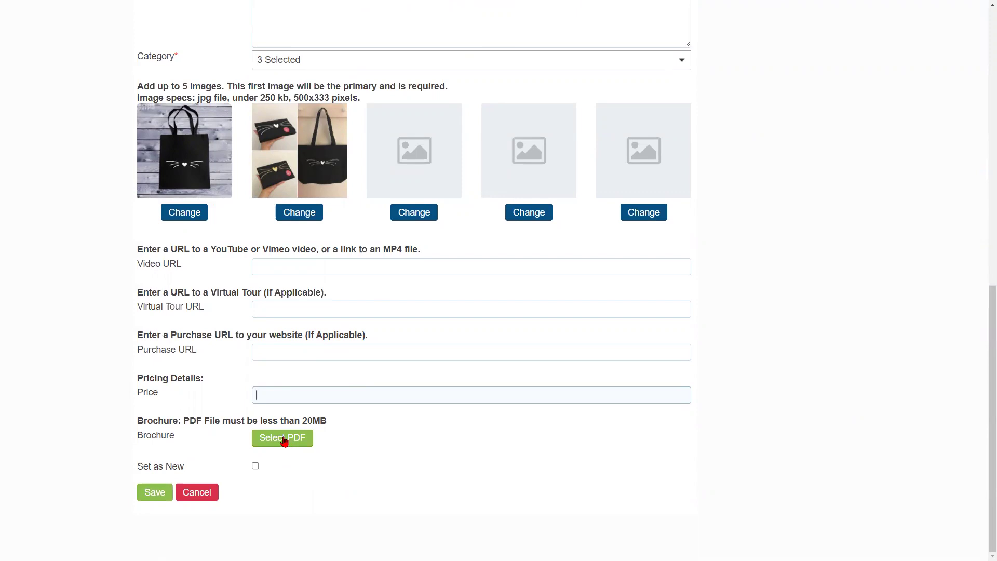
click(256, 467)
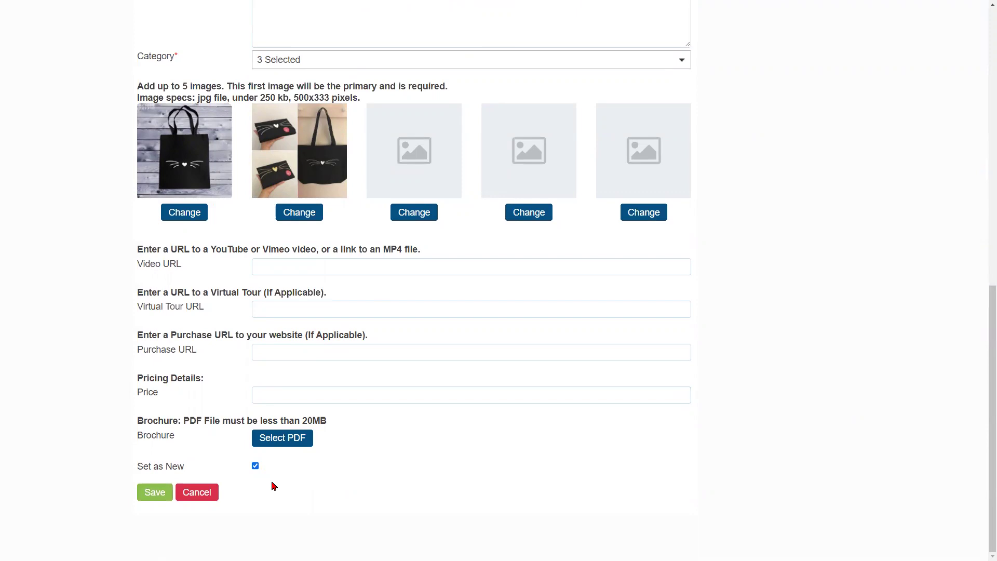
- Save the Cat Tote Bag product listing and then save all booth changes
click(147, 494)
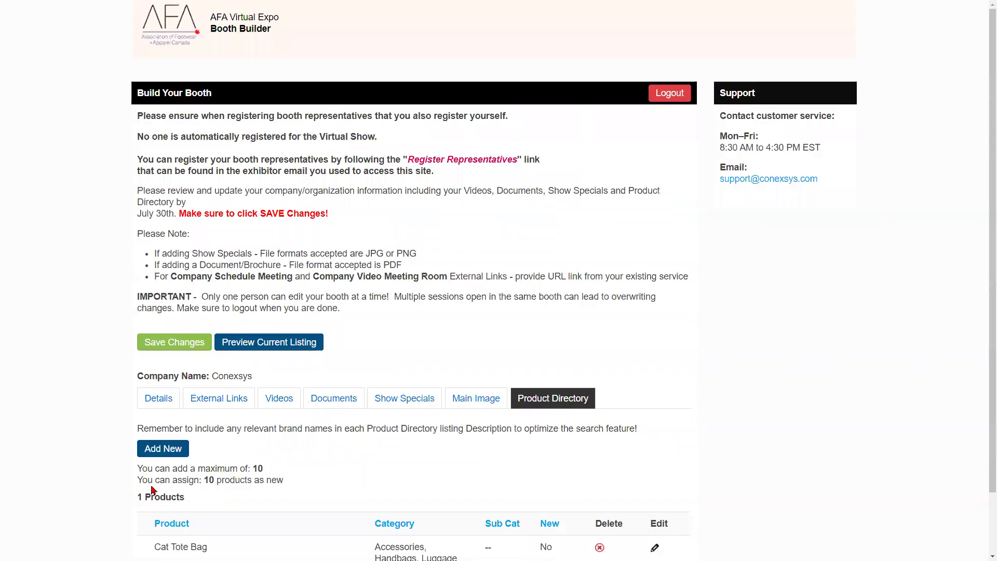
scroll(154, 474, down, 1)
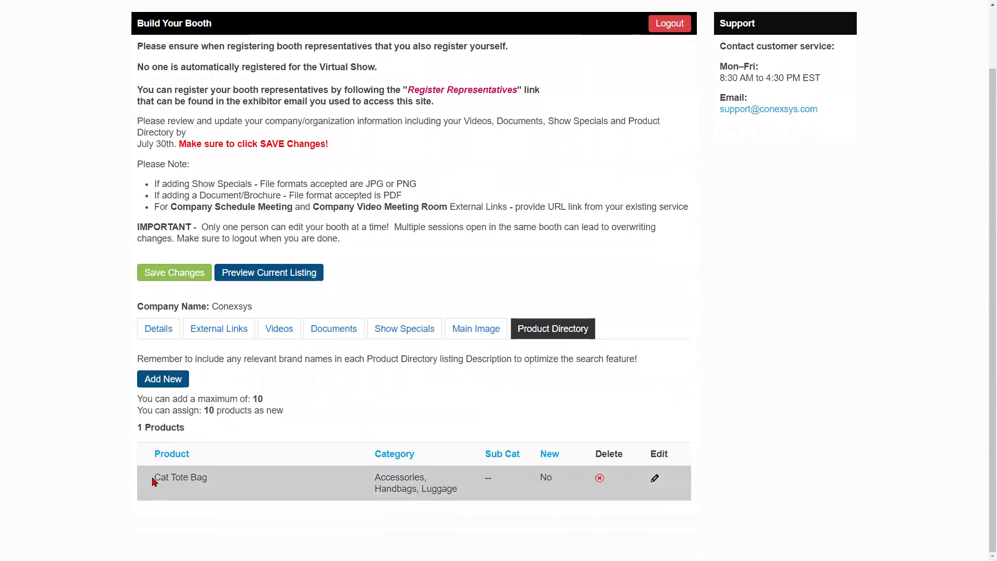
click(188, 279)
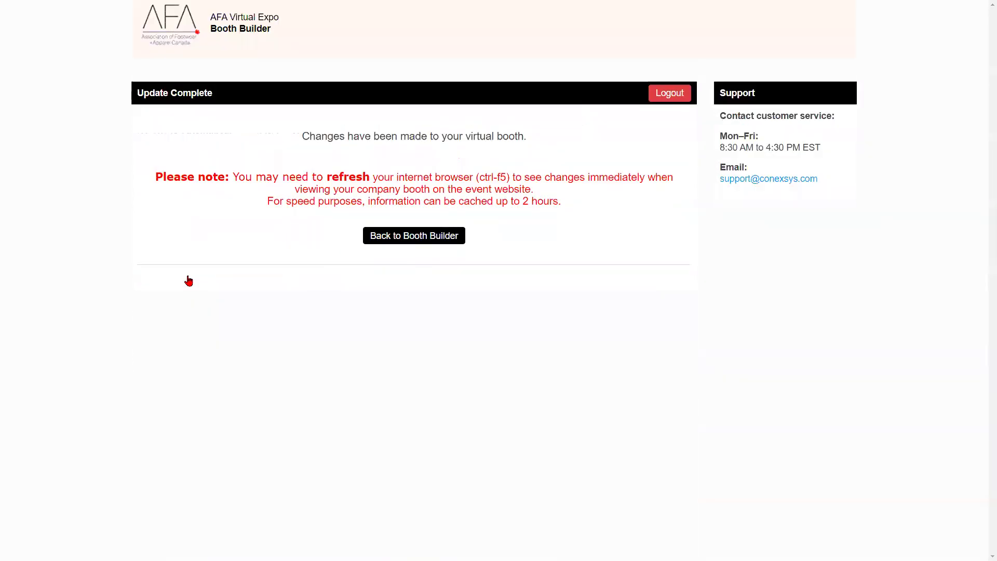
- Return to the Conexsys booth editor and open a preview of the current listing
click(434, 236)
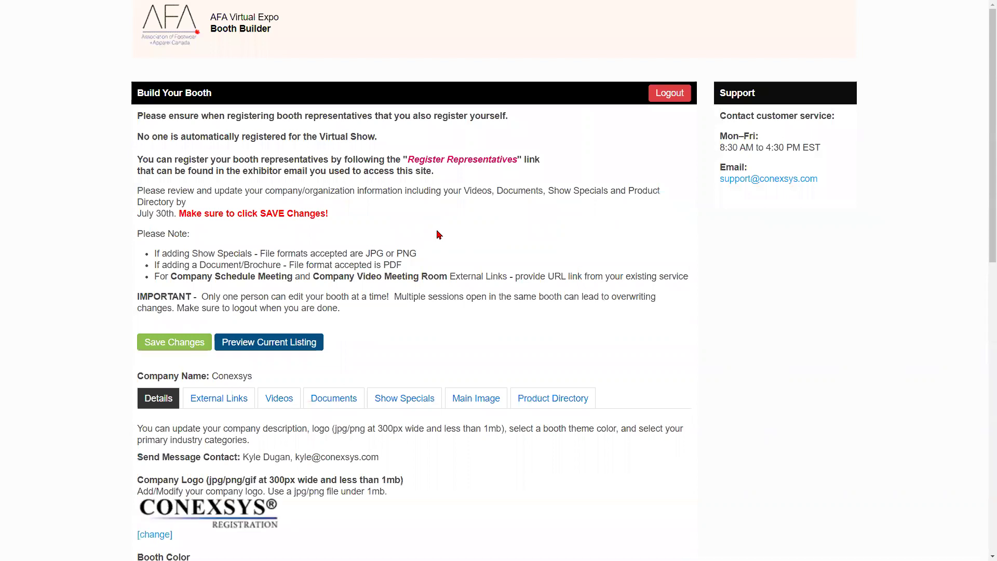
scroll(457, 234, down, 7)
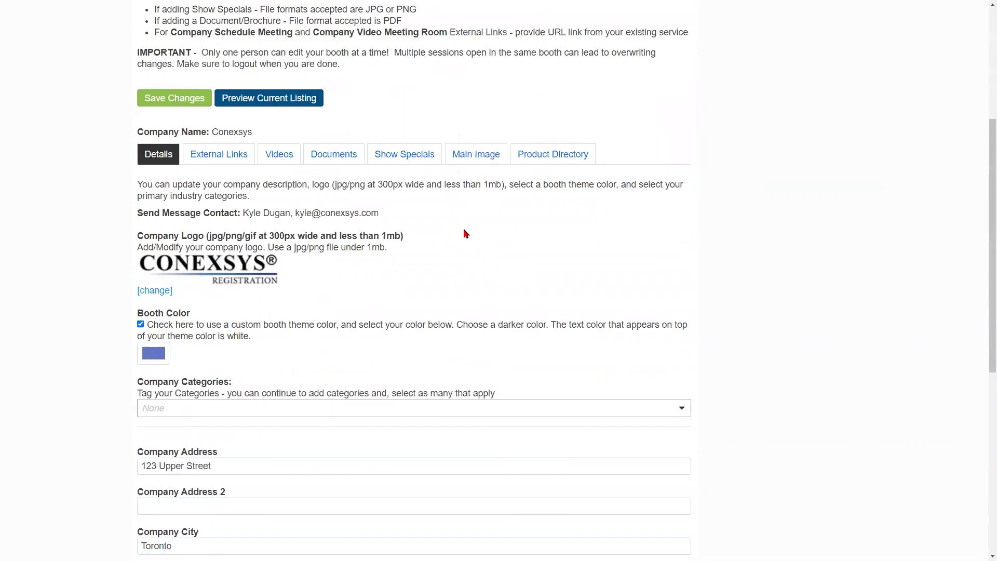
scroll(472, 242, up, 7)
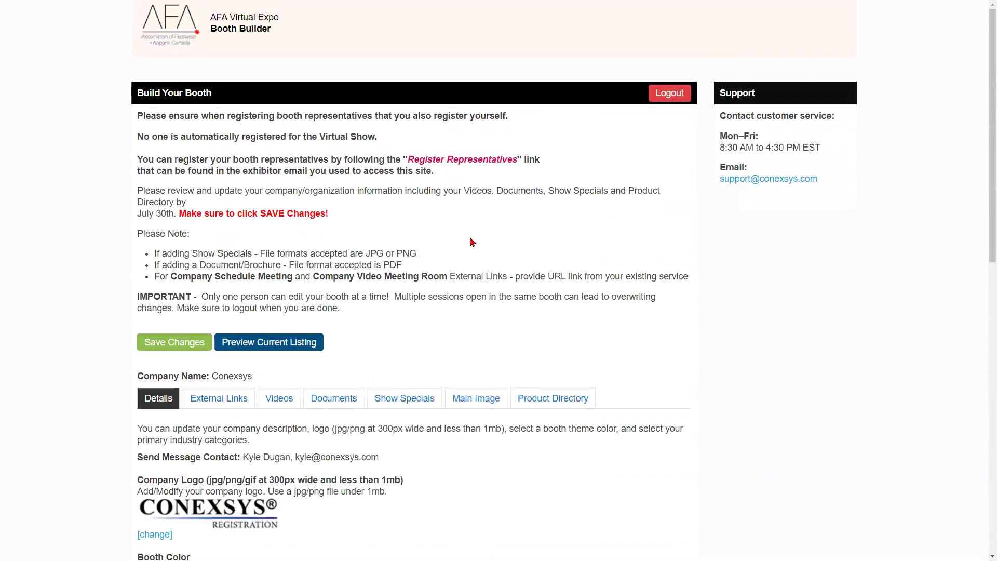
click(275, 344)
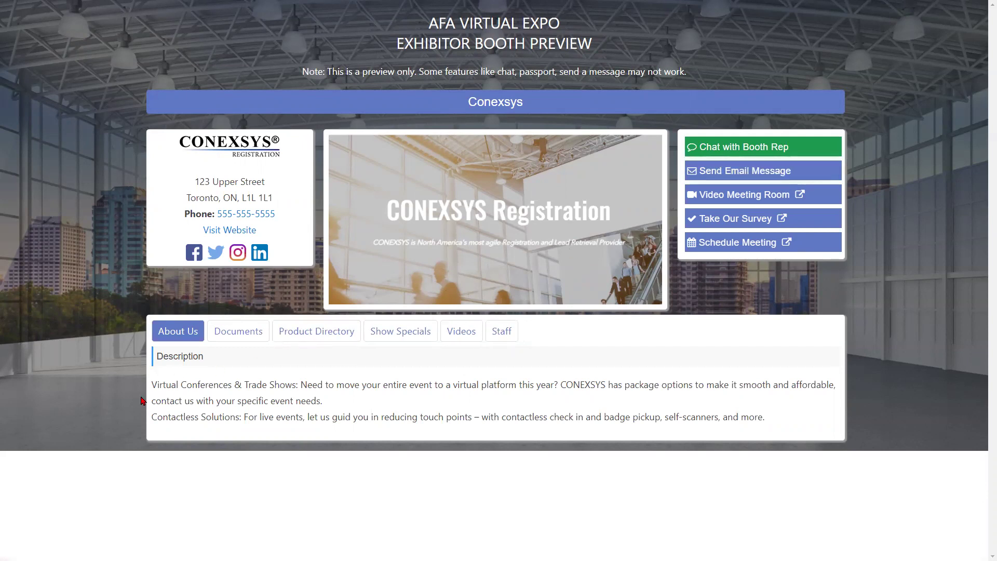
- Highlight the Conexsys About Us company description in the booth preview
drag(152, 383, 782, 424)
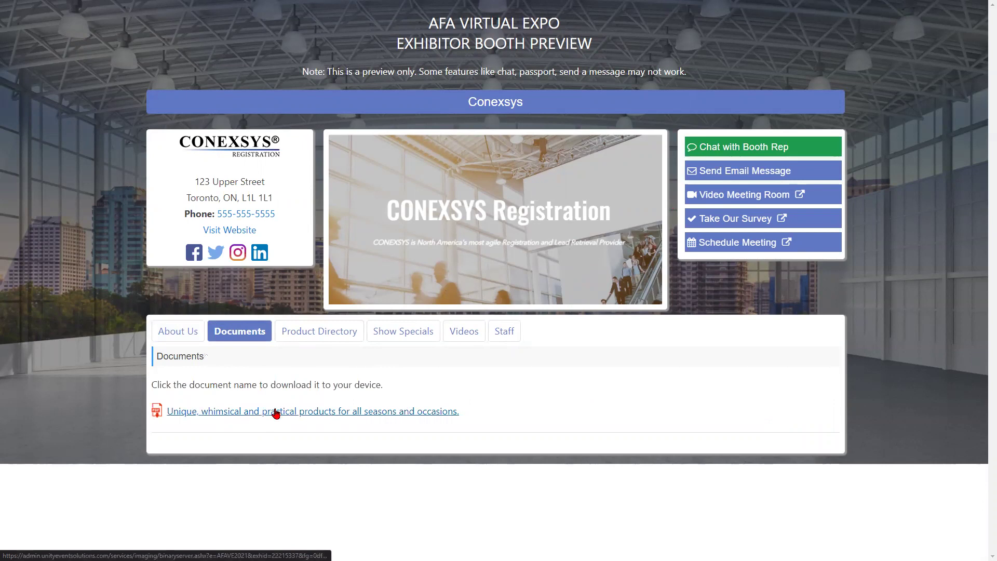
- Open the Cat Tote Bag in the Product Directory and flip through its photos
click(311, 331)
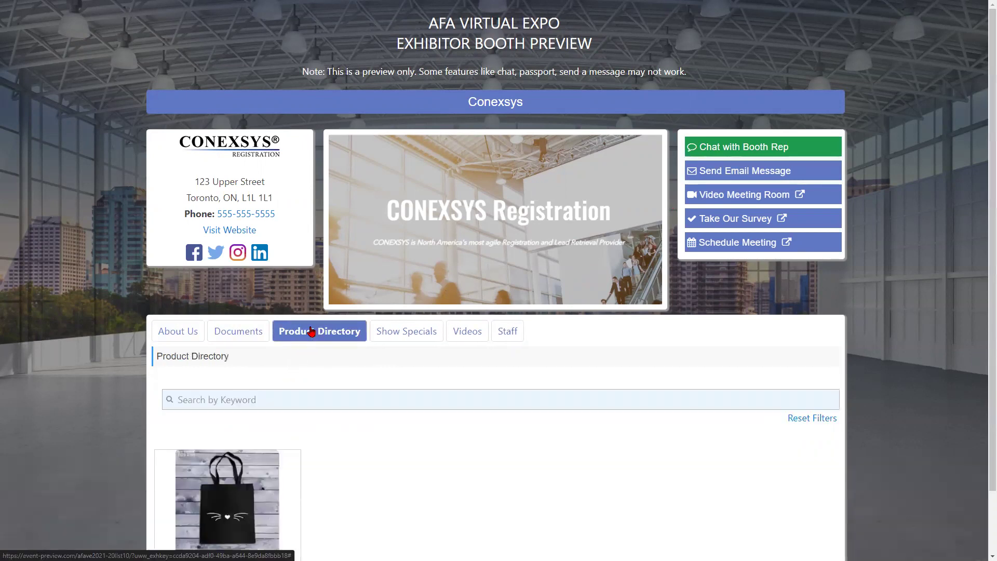
scroll(311, 331, down, 1)
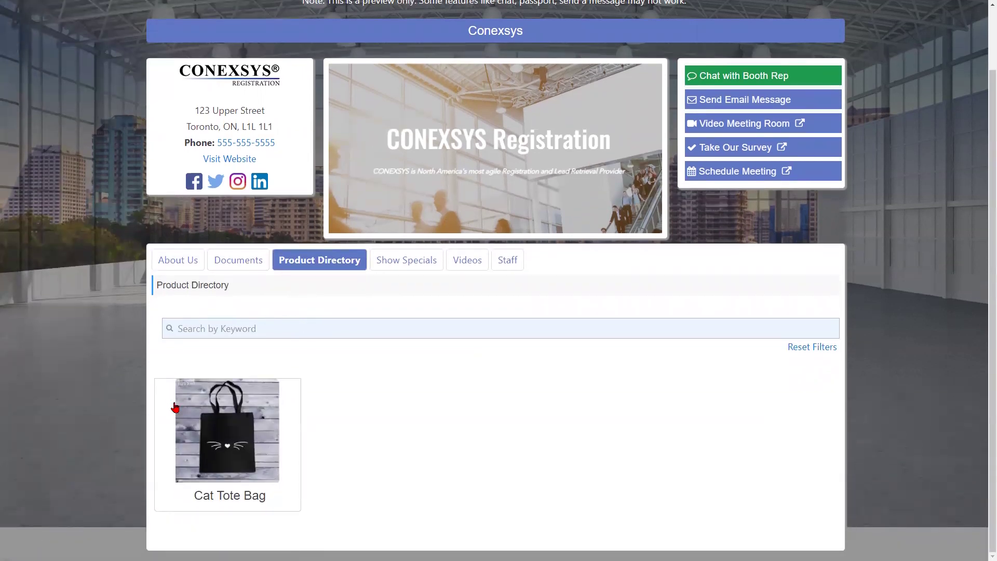
click(214, 432)
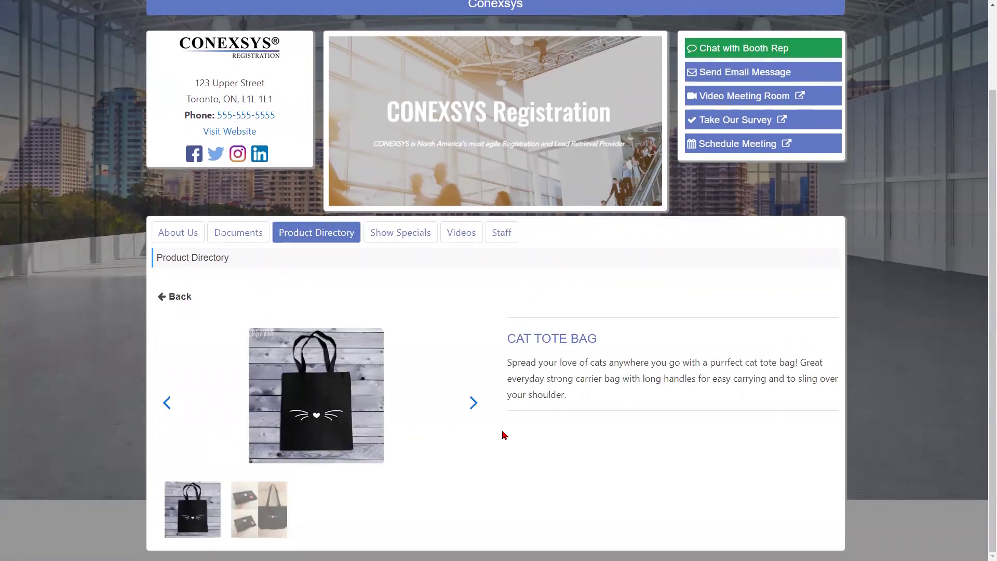
click(474, 403)
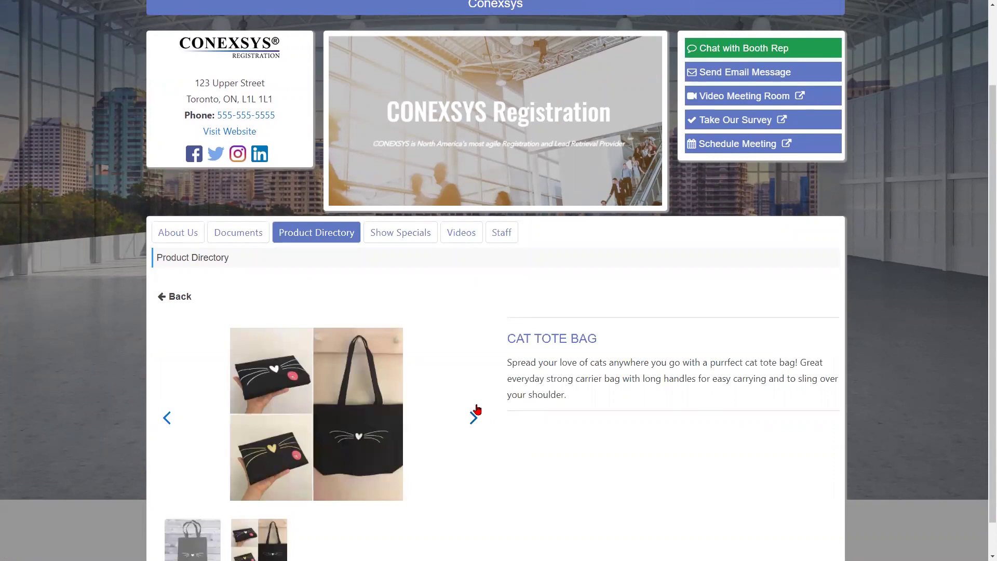
click(473, 415)
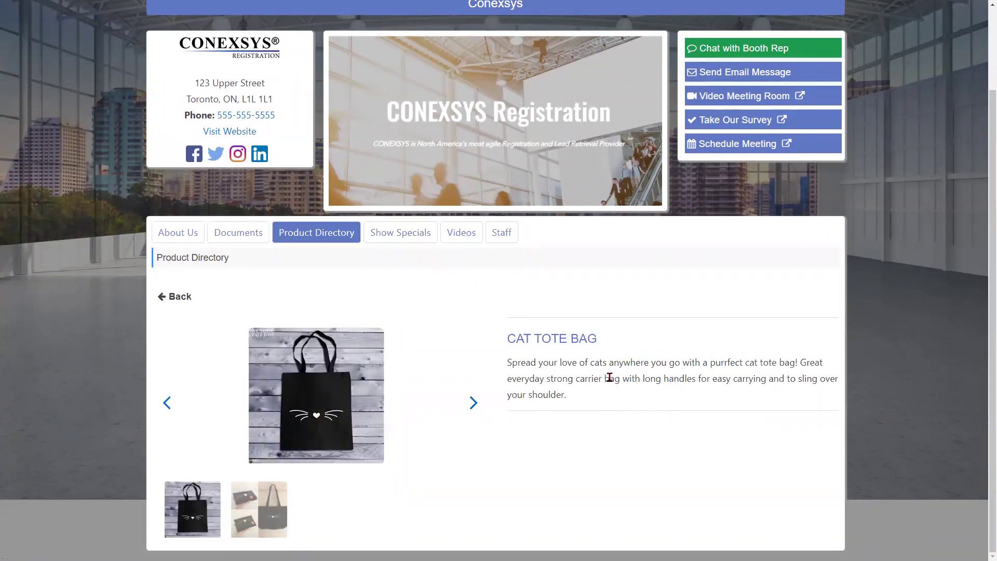
- Check the Free Shipping Discount show special, then view the booth's two videos
click(390, 234)
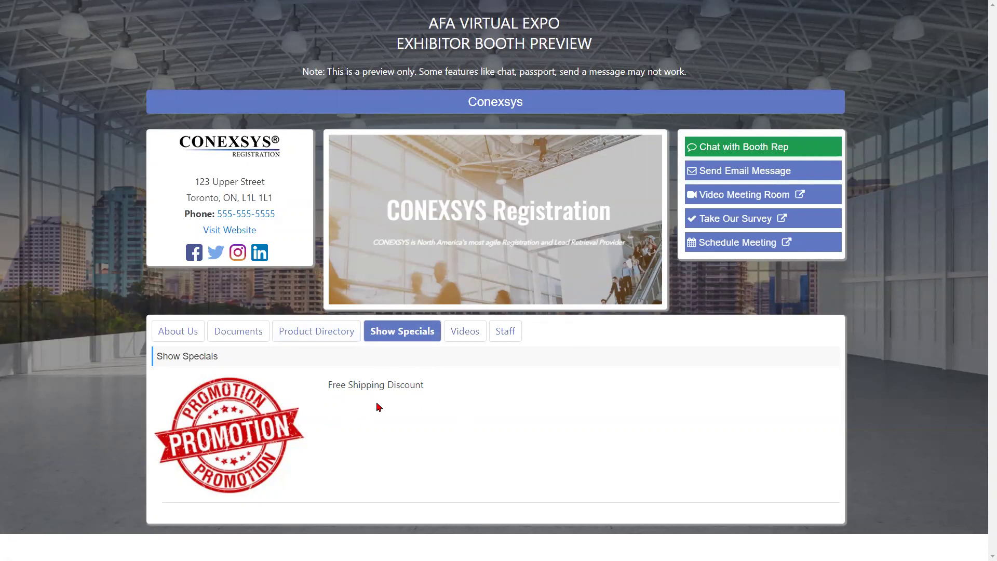
drag(329, 388, 494, 410)
click(343, 397)
drag(328, 385, 463, 407)
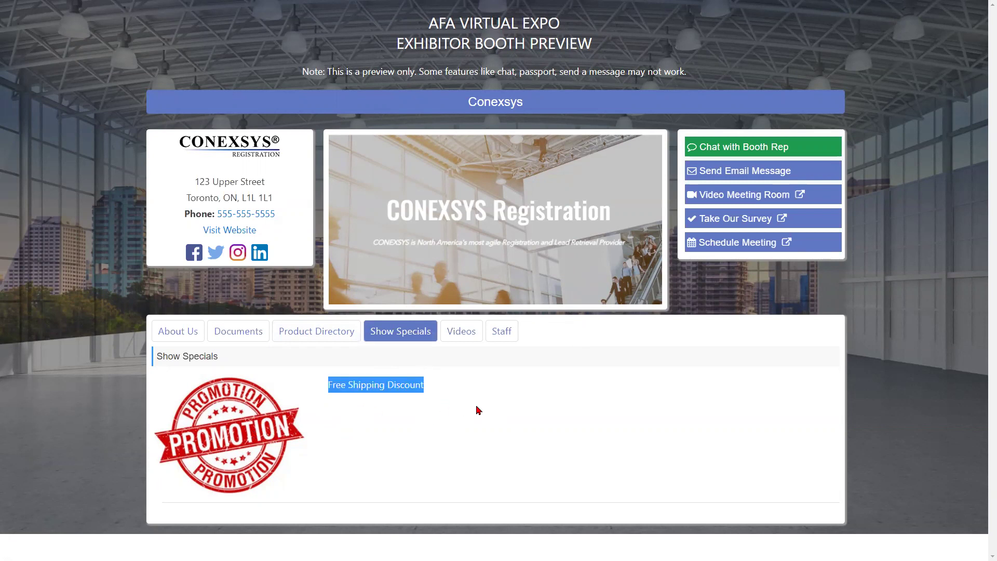
click(457, 413)
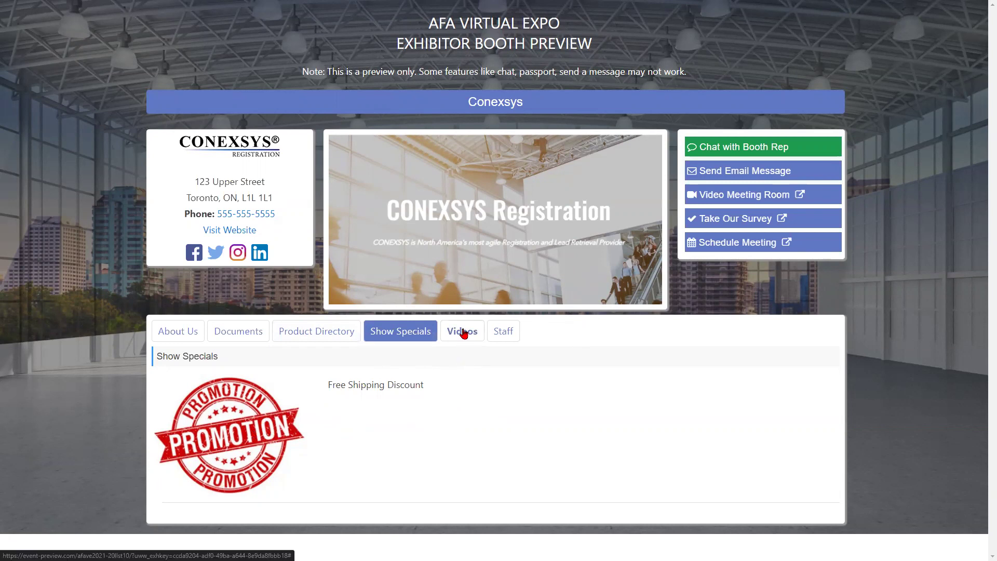
click(463, 332)
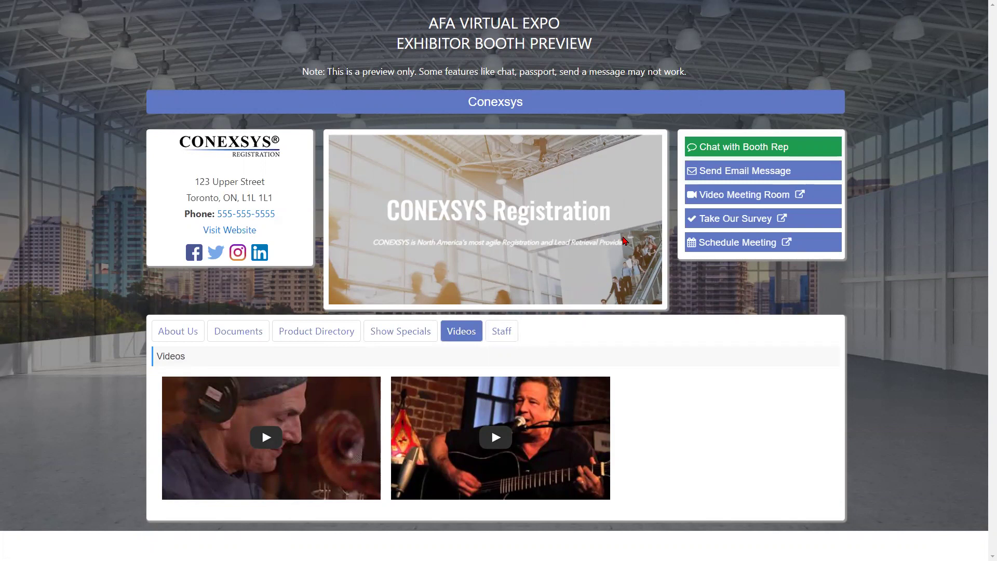
- Close the booth preview tab and return the browser to full screen
key(F11)
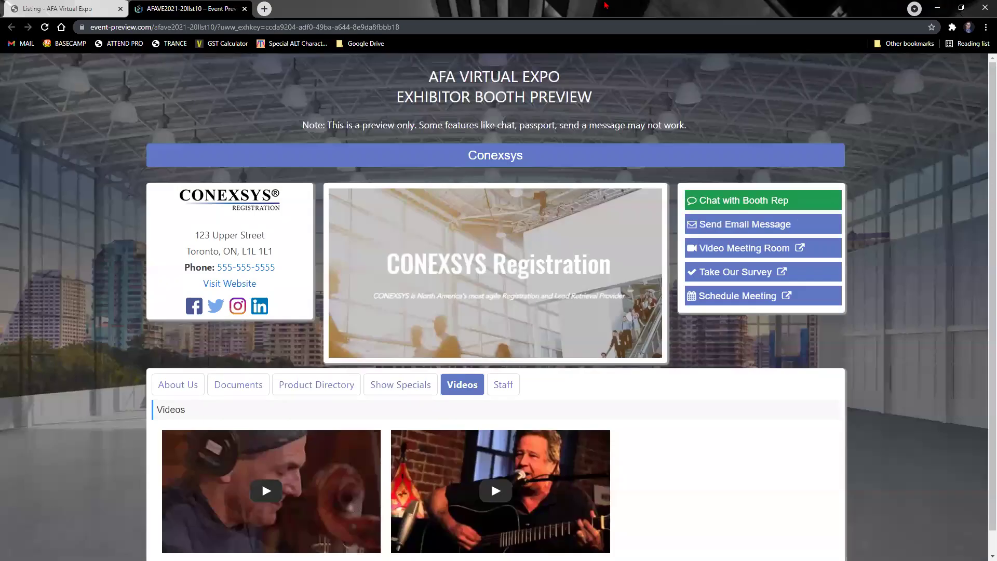
click(245, 9)
key(F11)
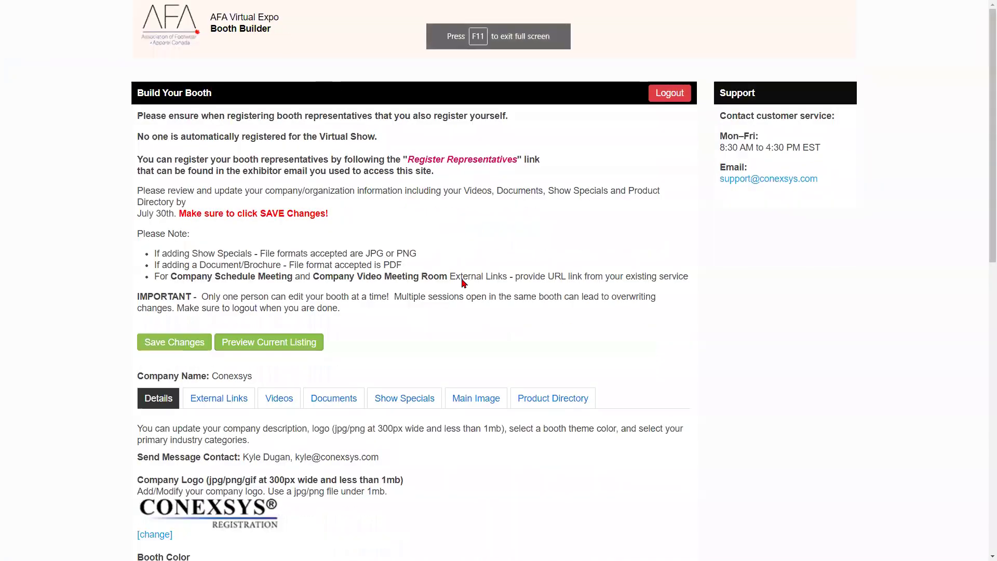
- Delete the booth's main image, save the changes, and preview the updated listing
click(460, 398)
scroll(267, 452, down, 2)
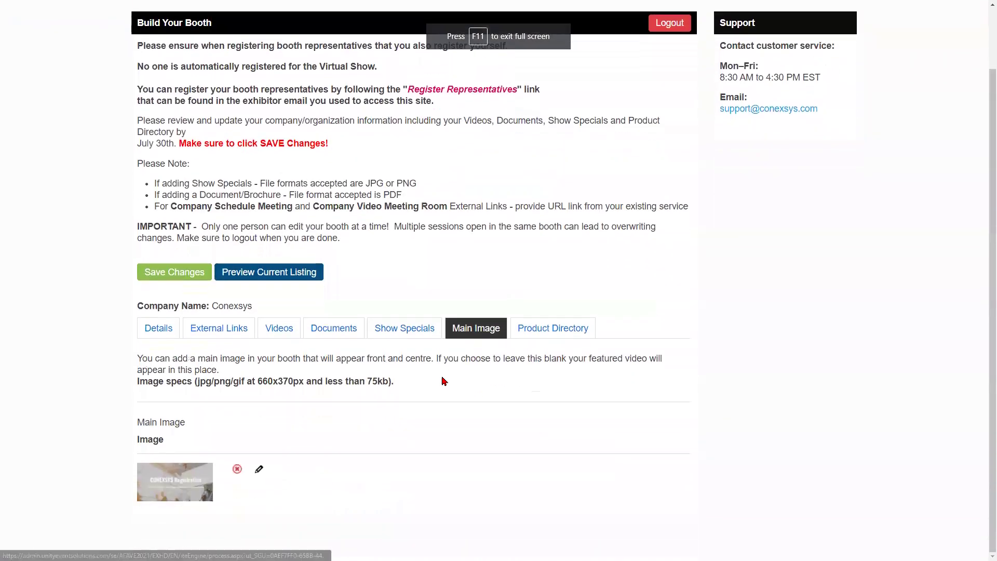
click(237, 469)
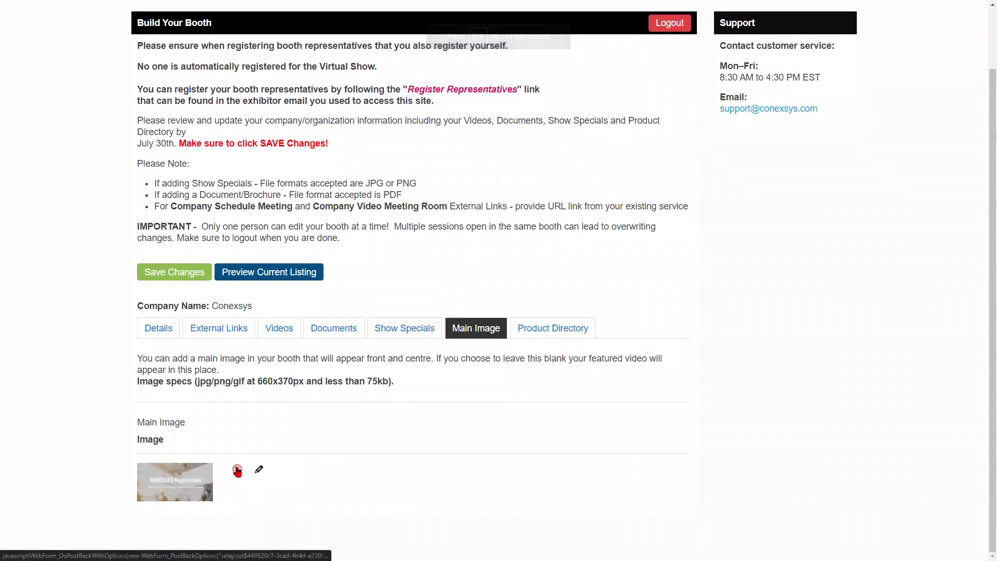
click(159, 366)
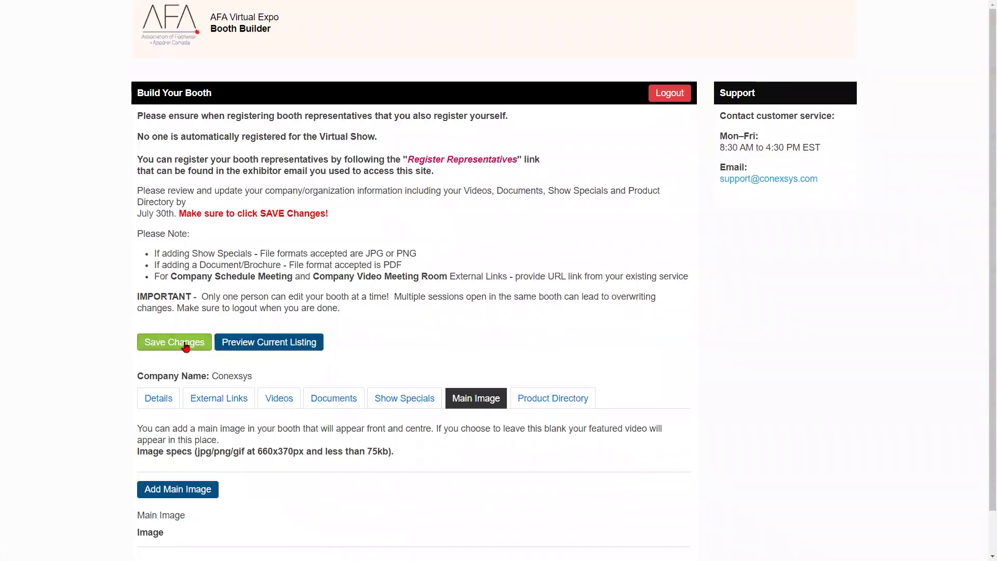
click(186, 346)
click(436, 236)
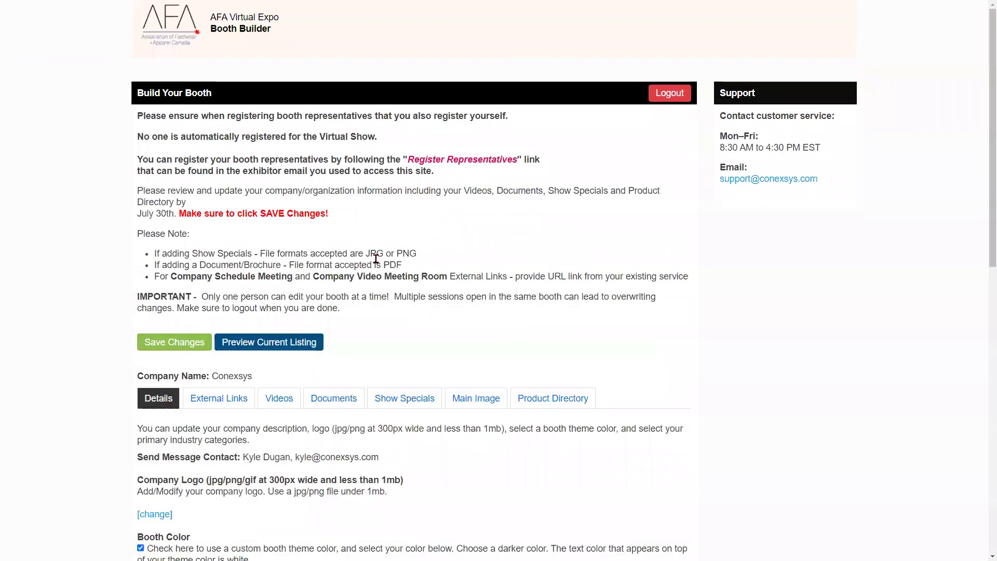
click(310, 343)
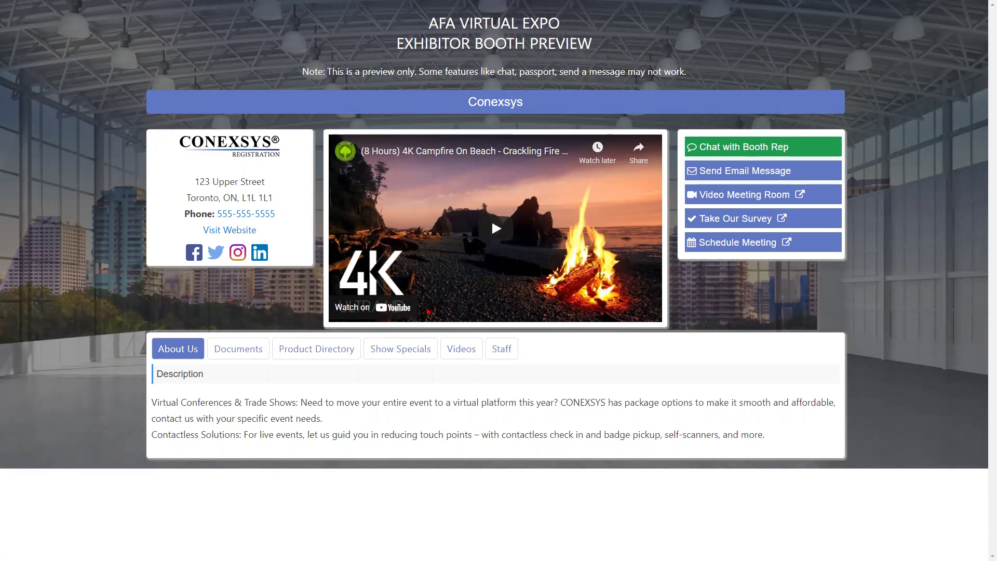
- Check the preview's Videos and Staff tabs, then switch back to the webinar slides
click(462, 349)
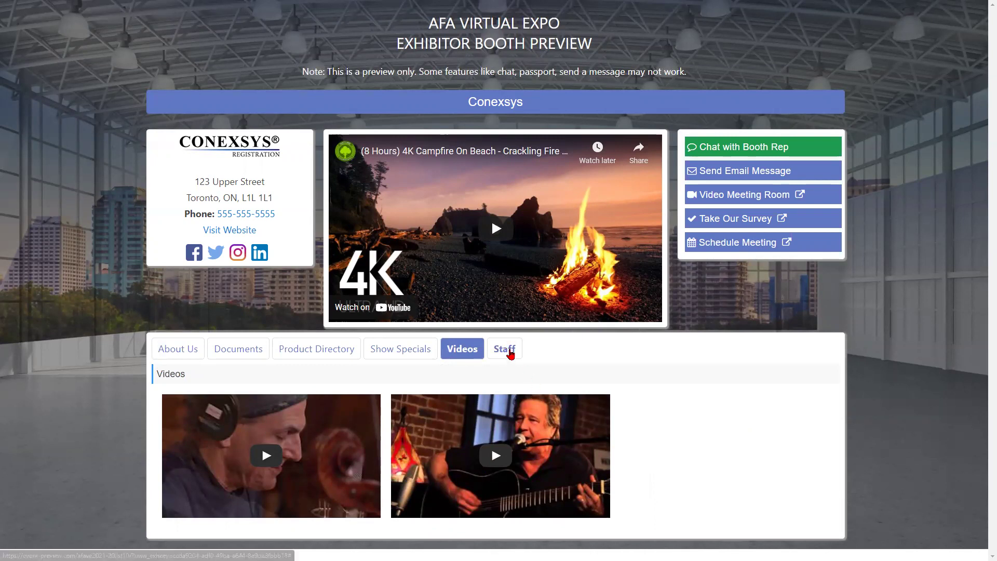
click(508, 350)
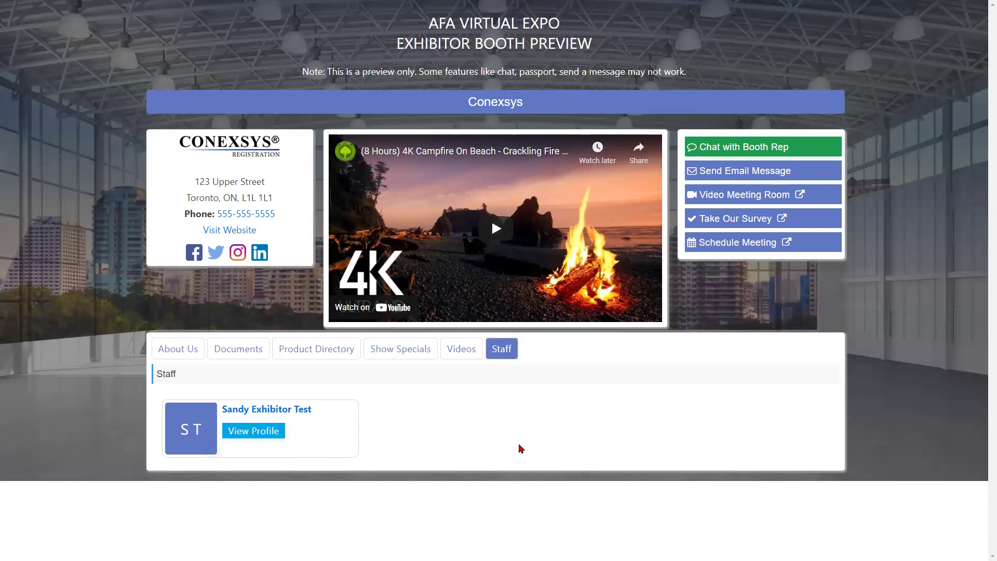
key(alt+Tab)
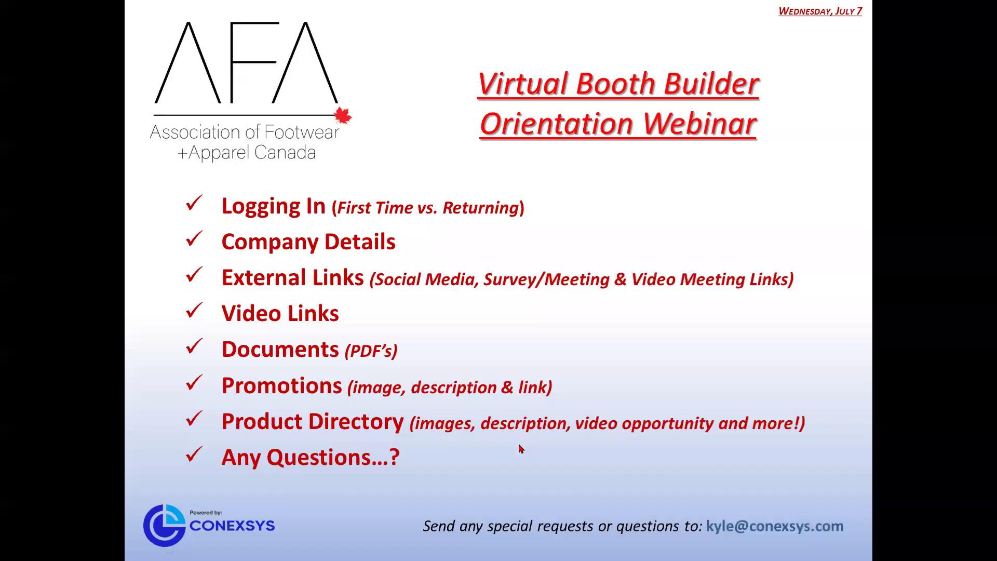